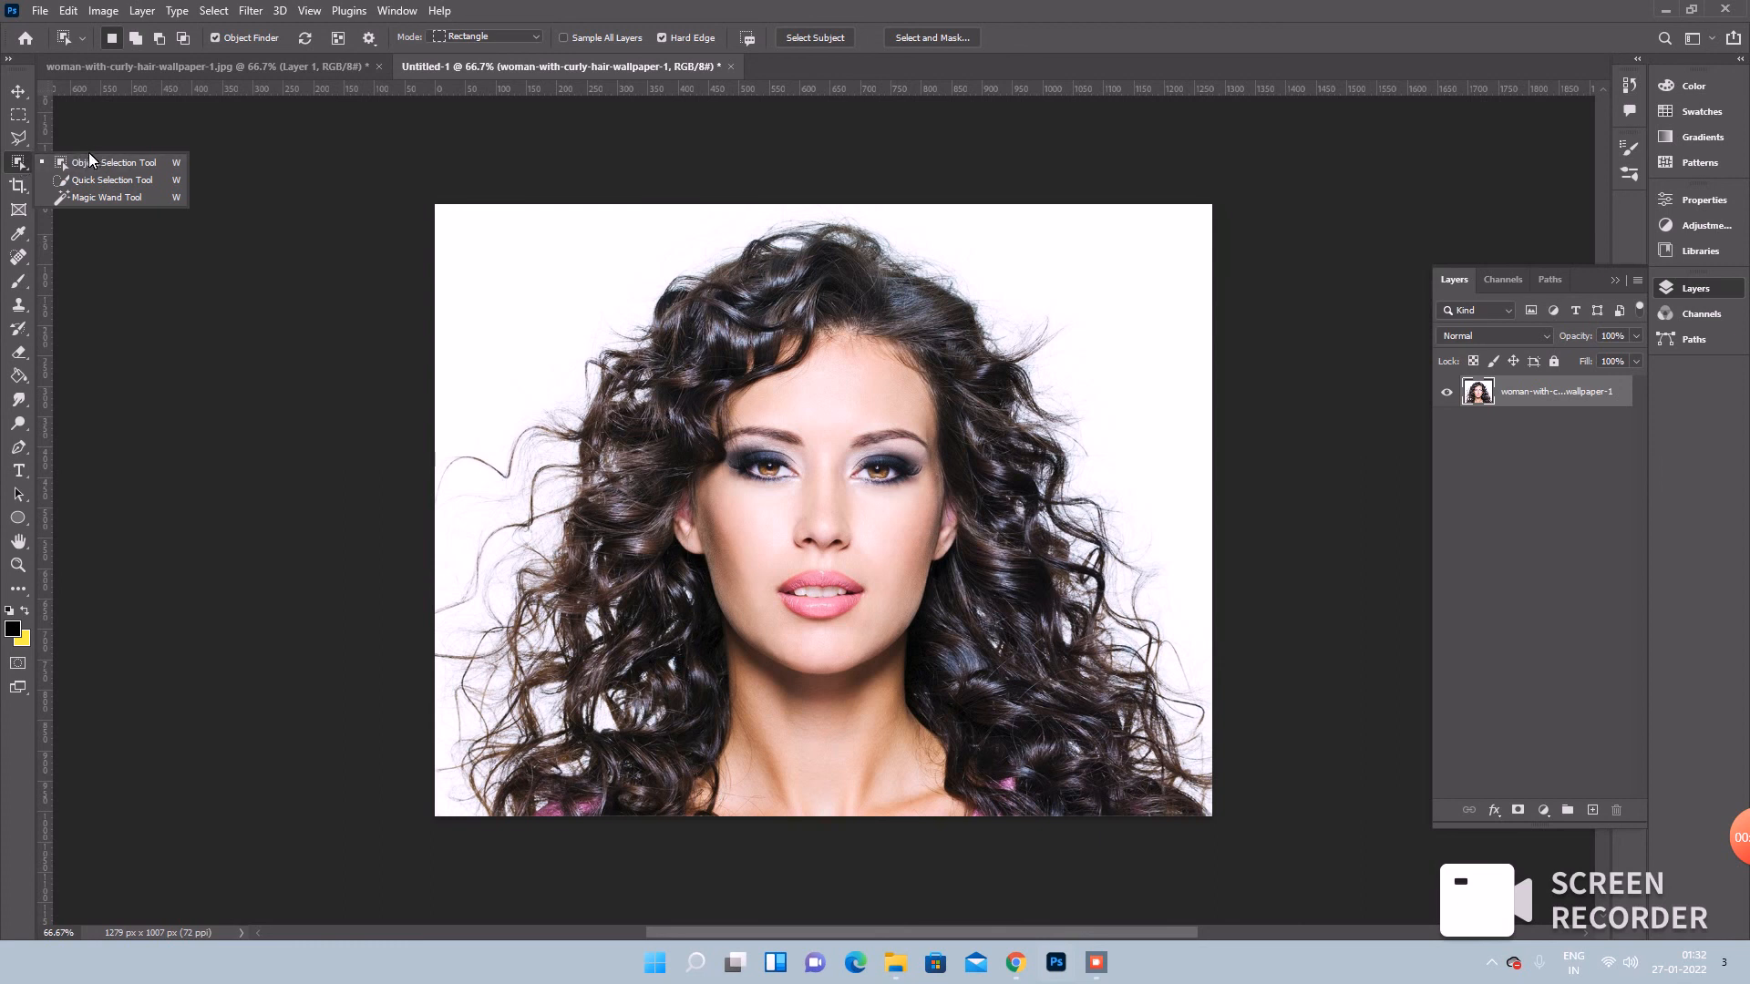
# - Copy the woman to a new layer using Select Subject and hide the original photo layer
pyautogui.click(109, 162)
pyautogui.click(823, 40)
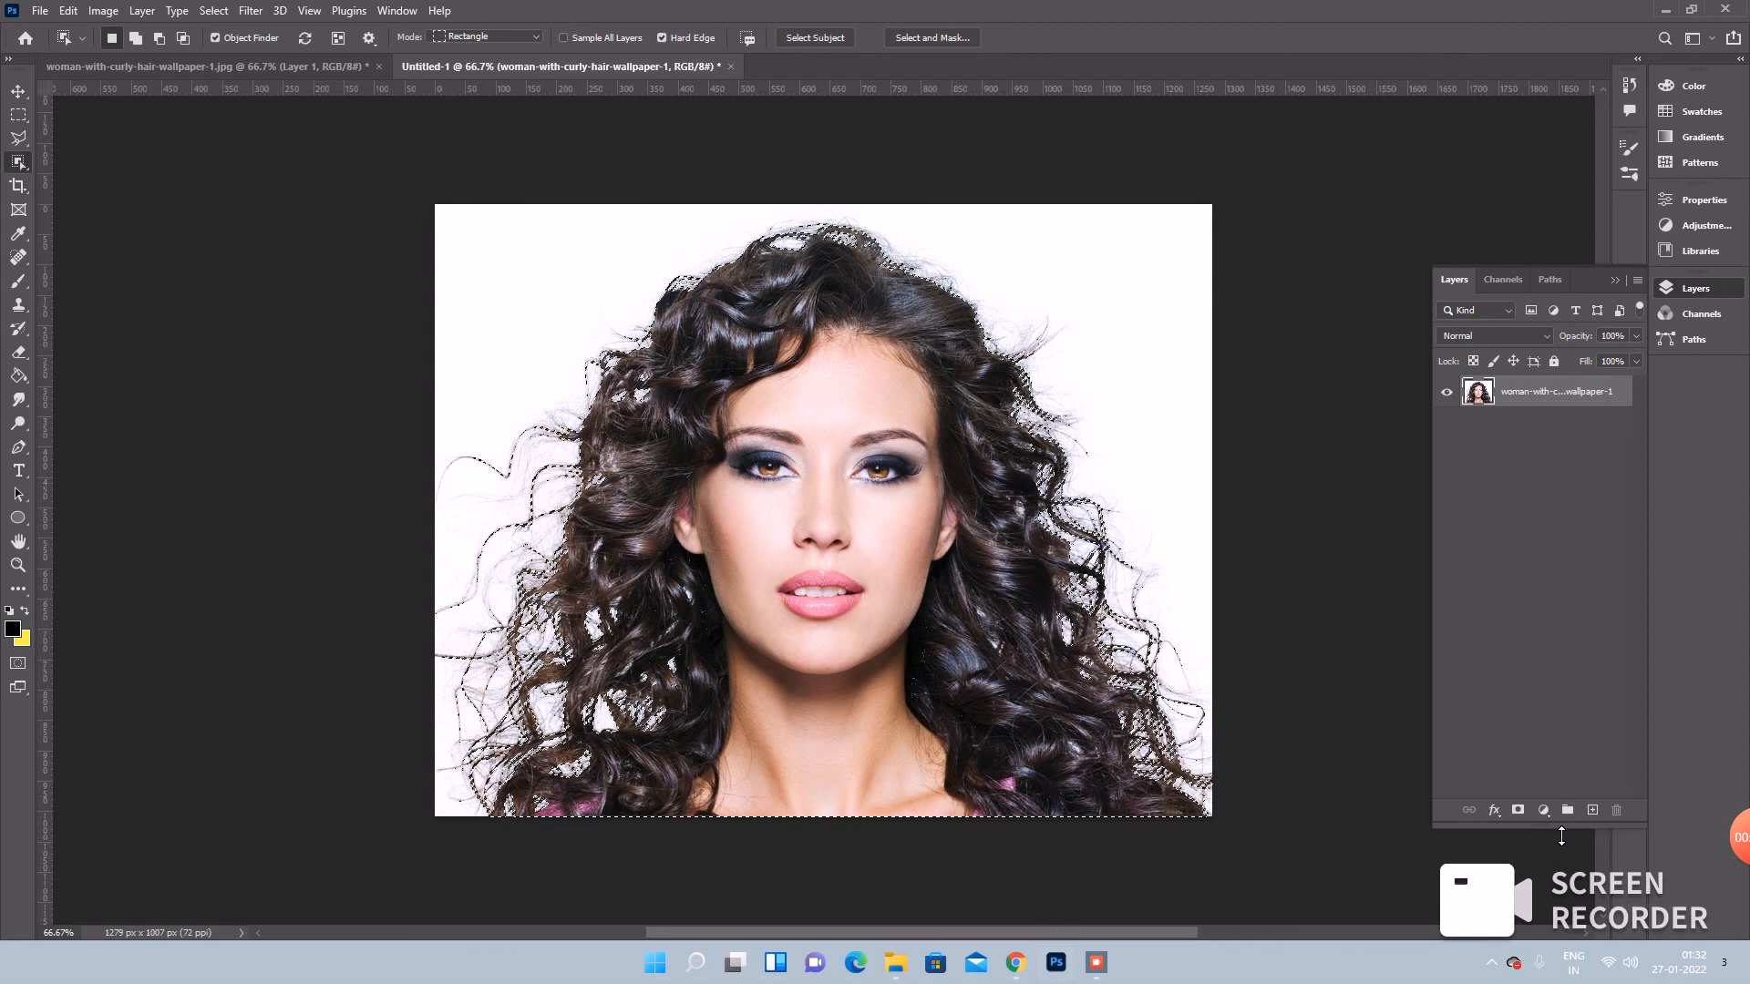
pyautogui.hotkey('ctrl', 'j')
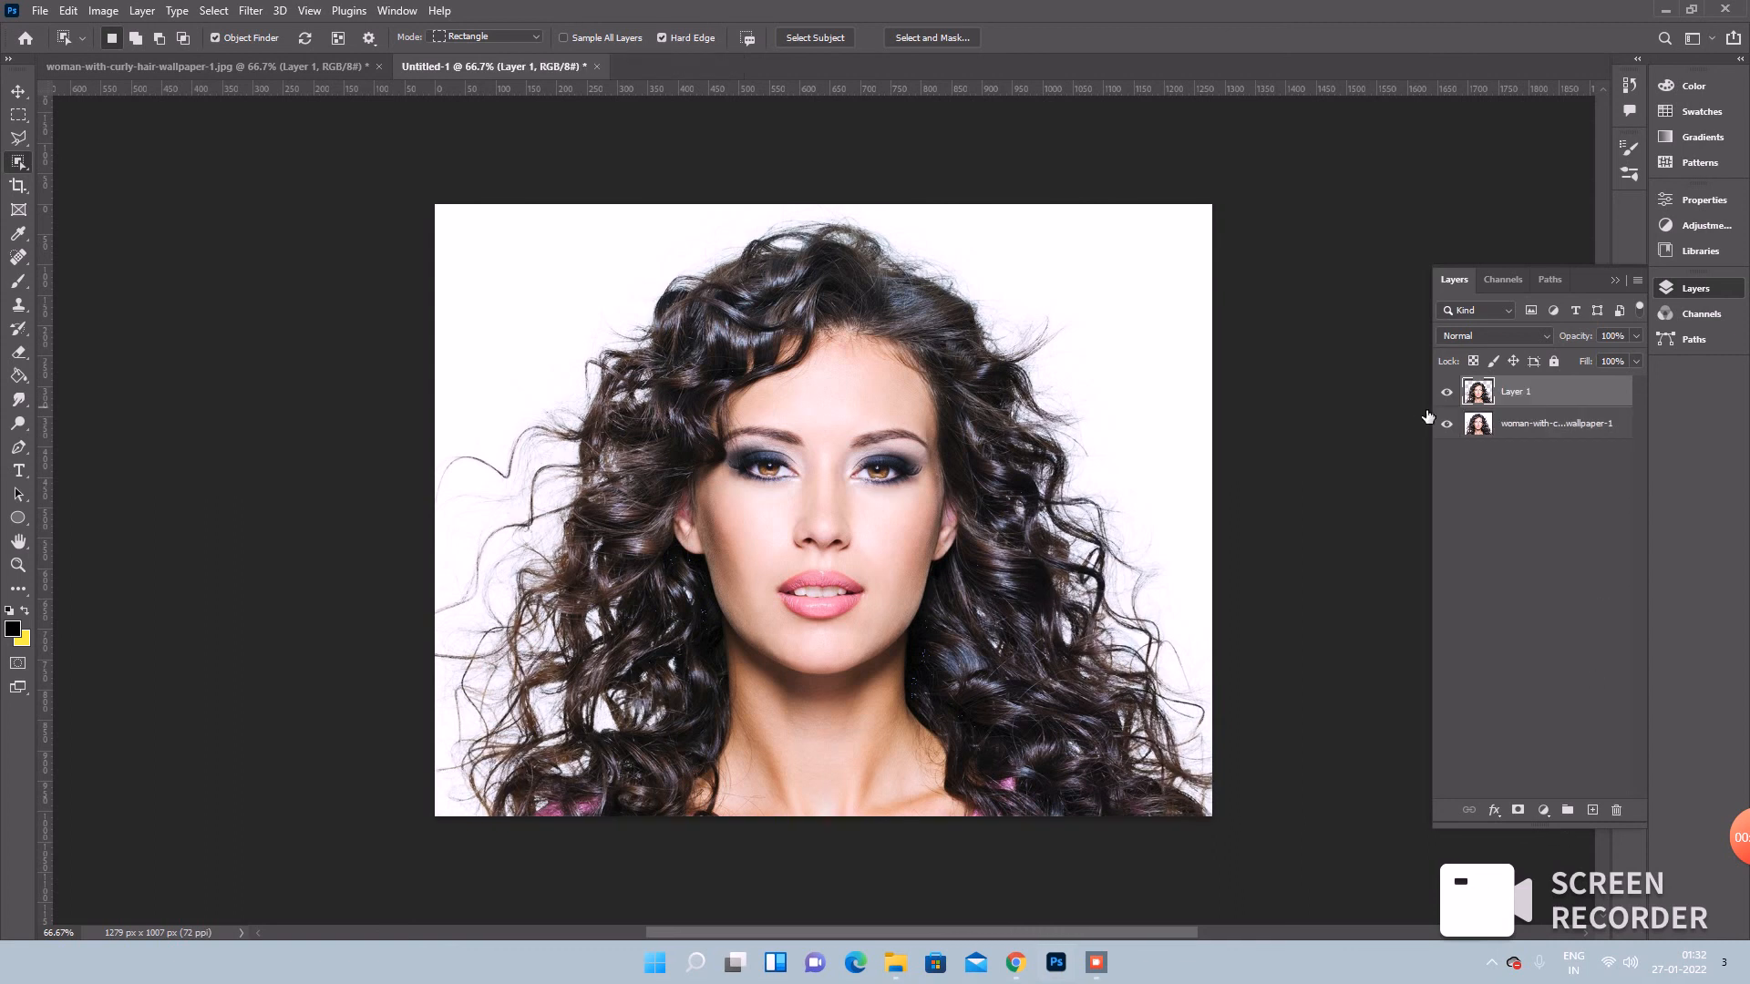
pyautogui.click(1448, 425)
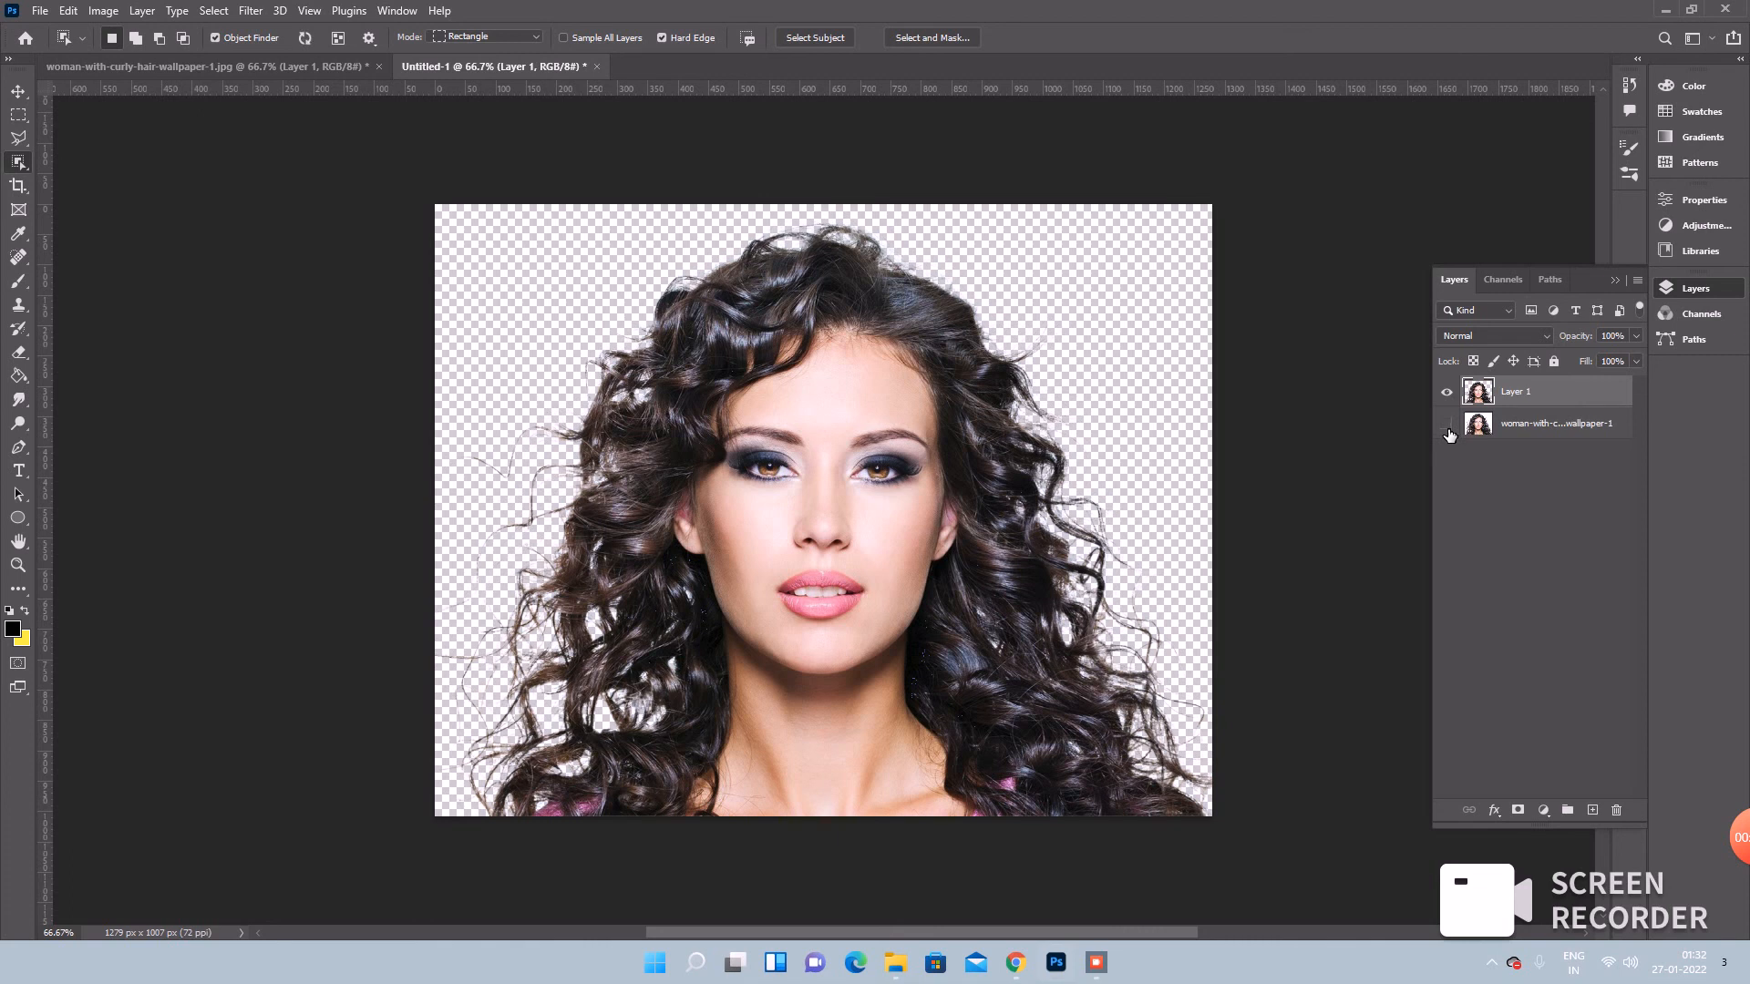
# - Load the RGB channel as a selection, replacing it with a selection of Layer 1's outline
pyautogui.click(1508, 282)
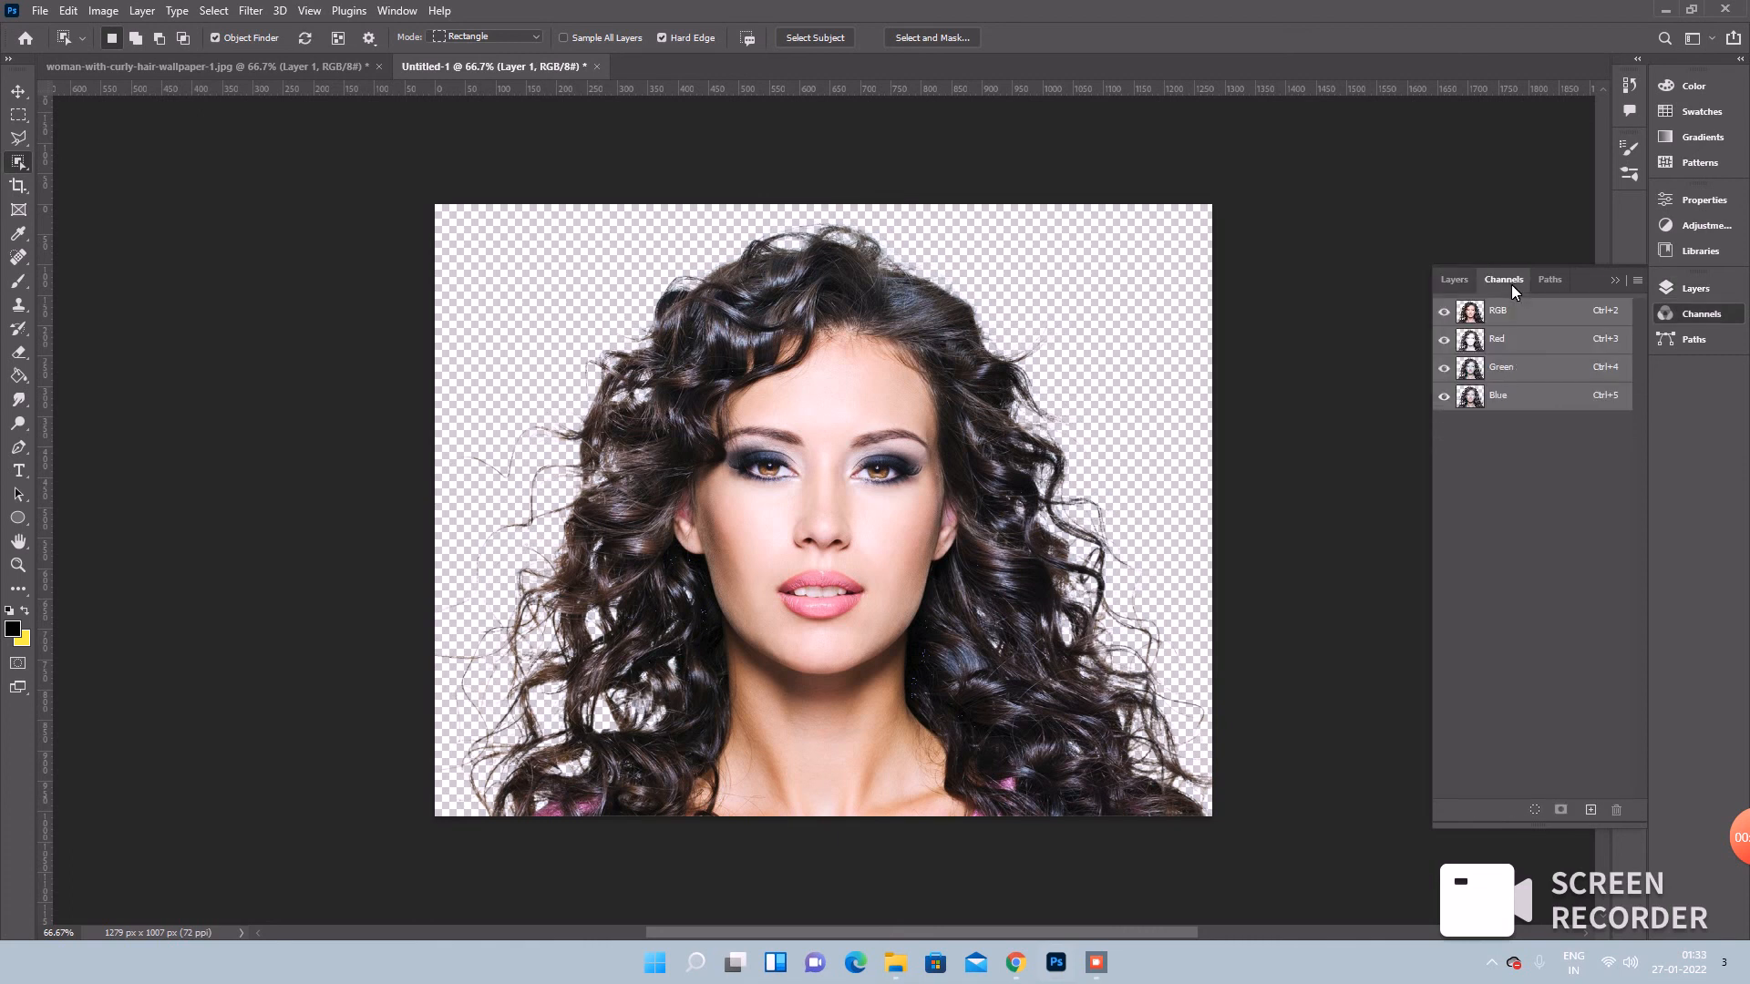
pyautogui.keyDown('ctrl'); pyautogui.click(1477, 321); pyautogui.keyUp('ctrl')
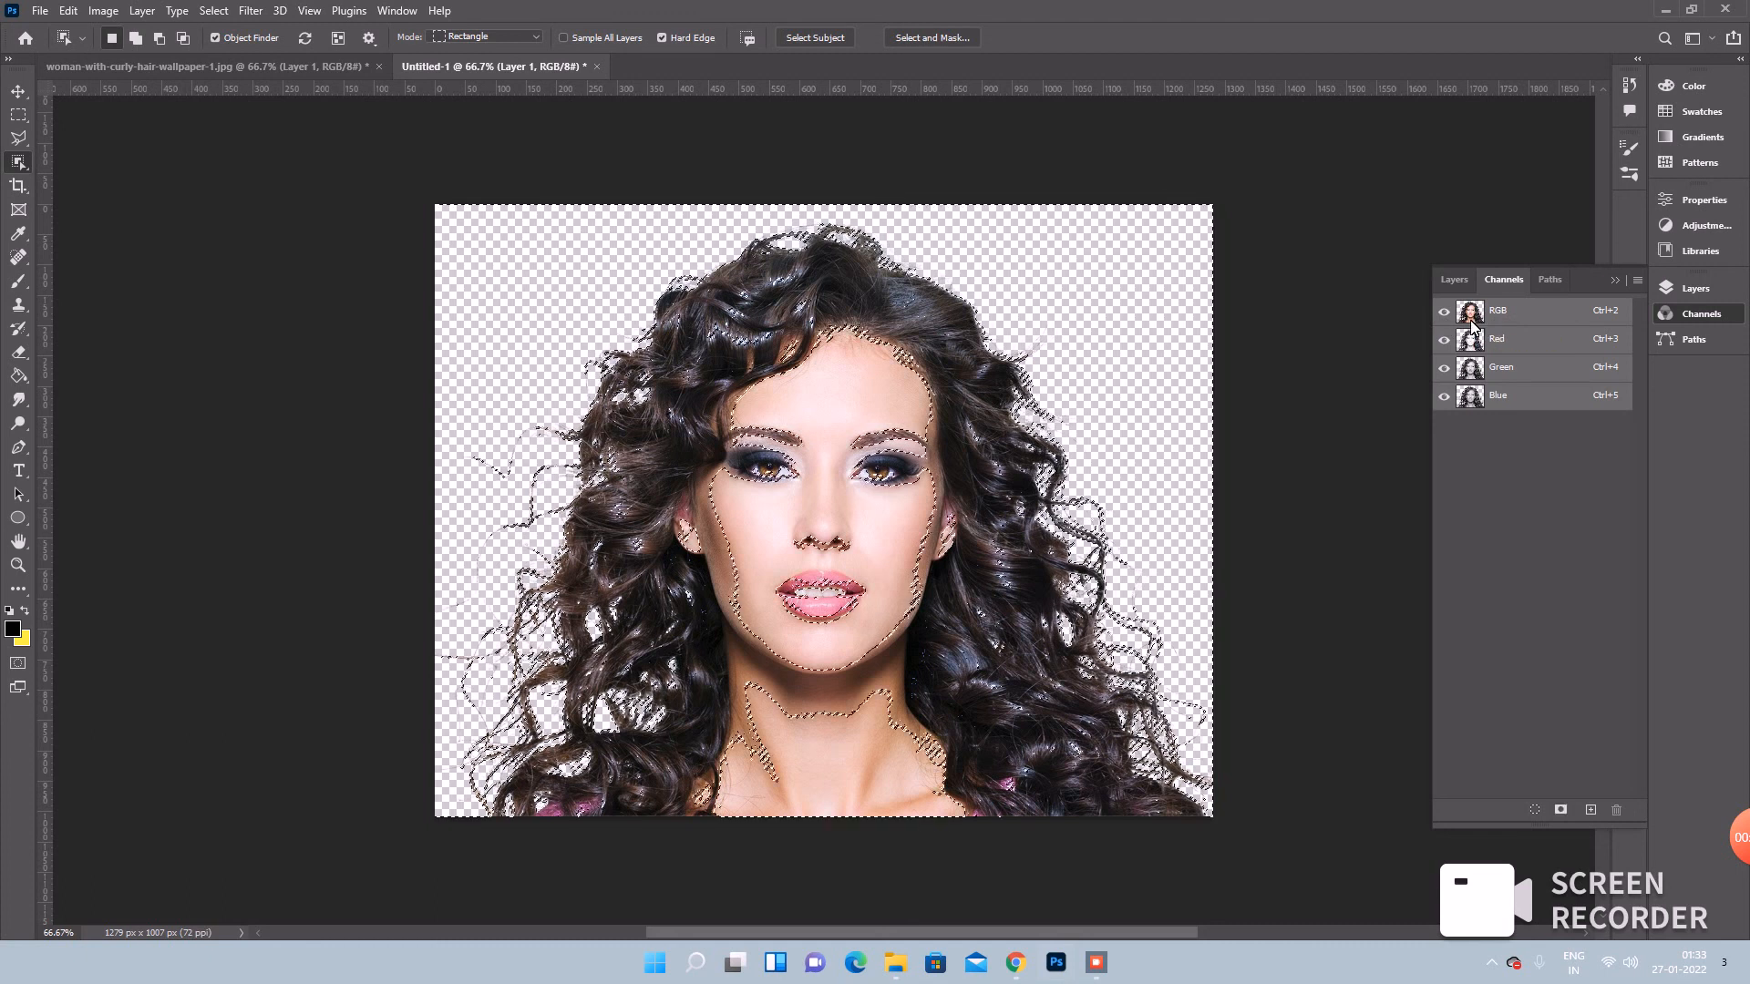
pyautogui.click(1458, 283)
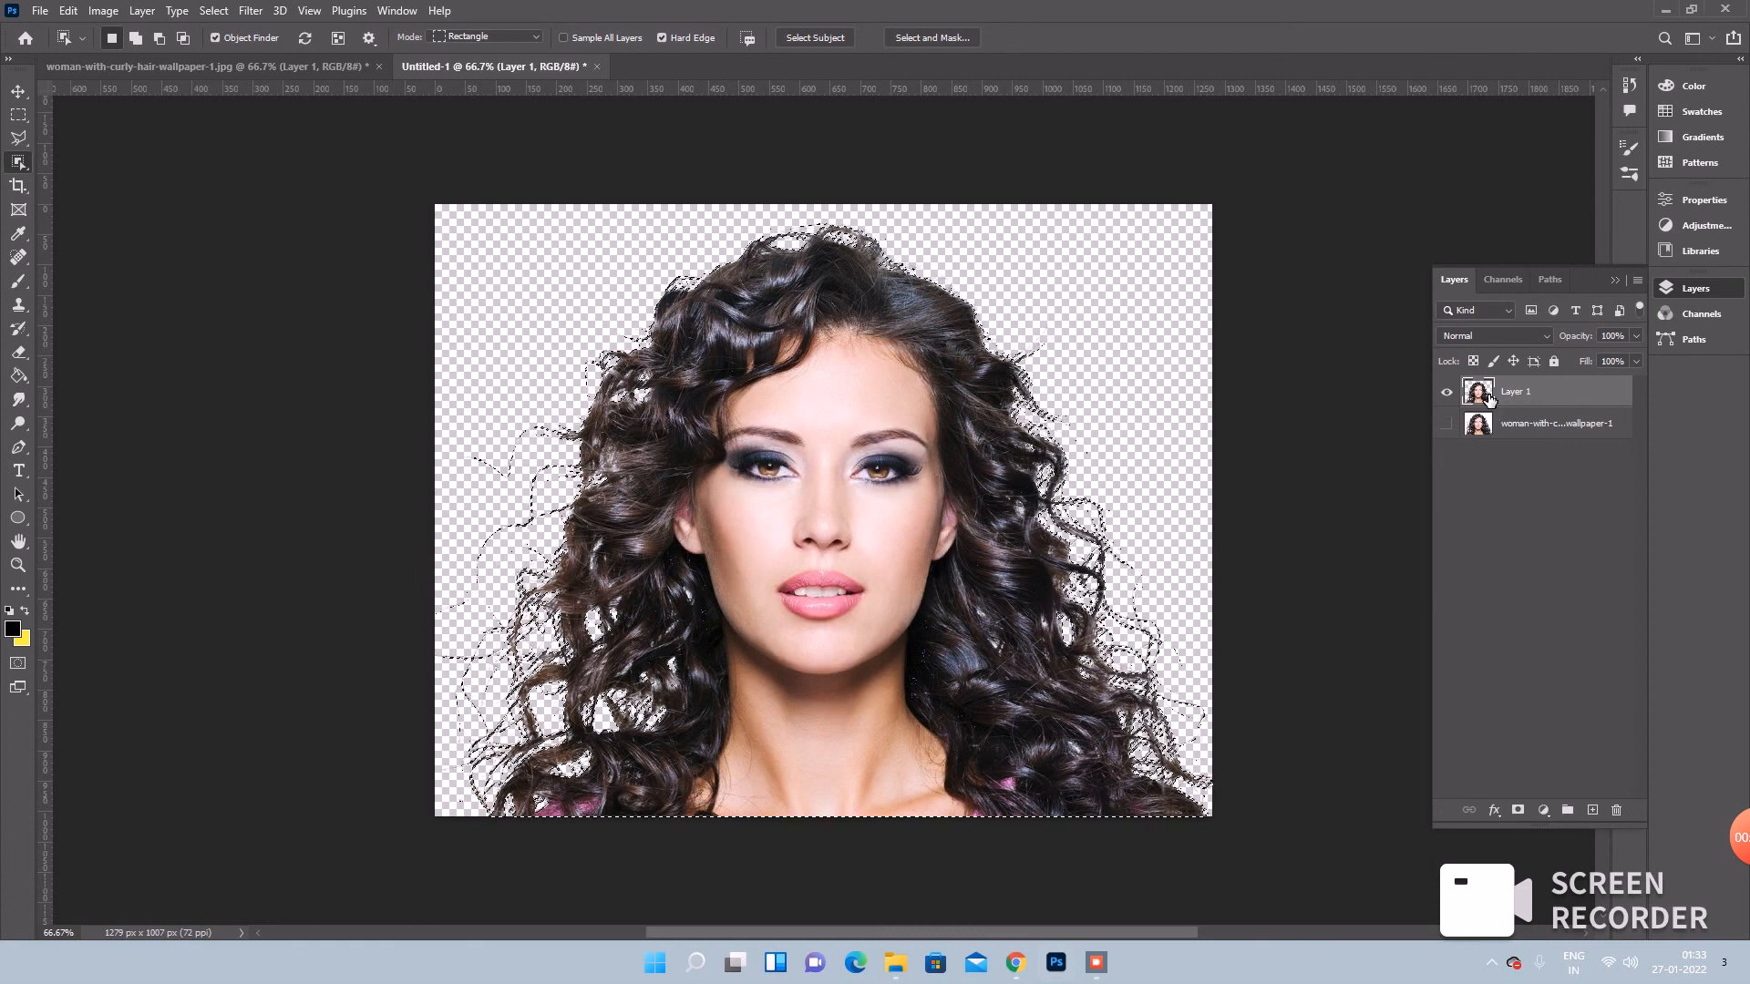
# - Paint black over the hair strands along the sides and top inside the selection with a 97 px soft brush
pyautogui.click(22, 280)
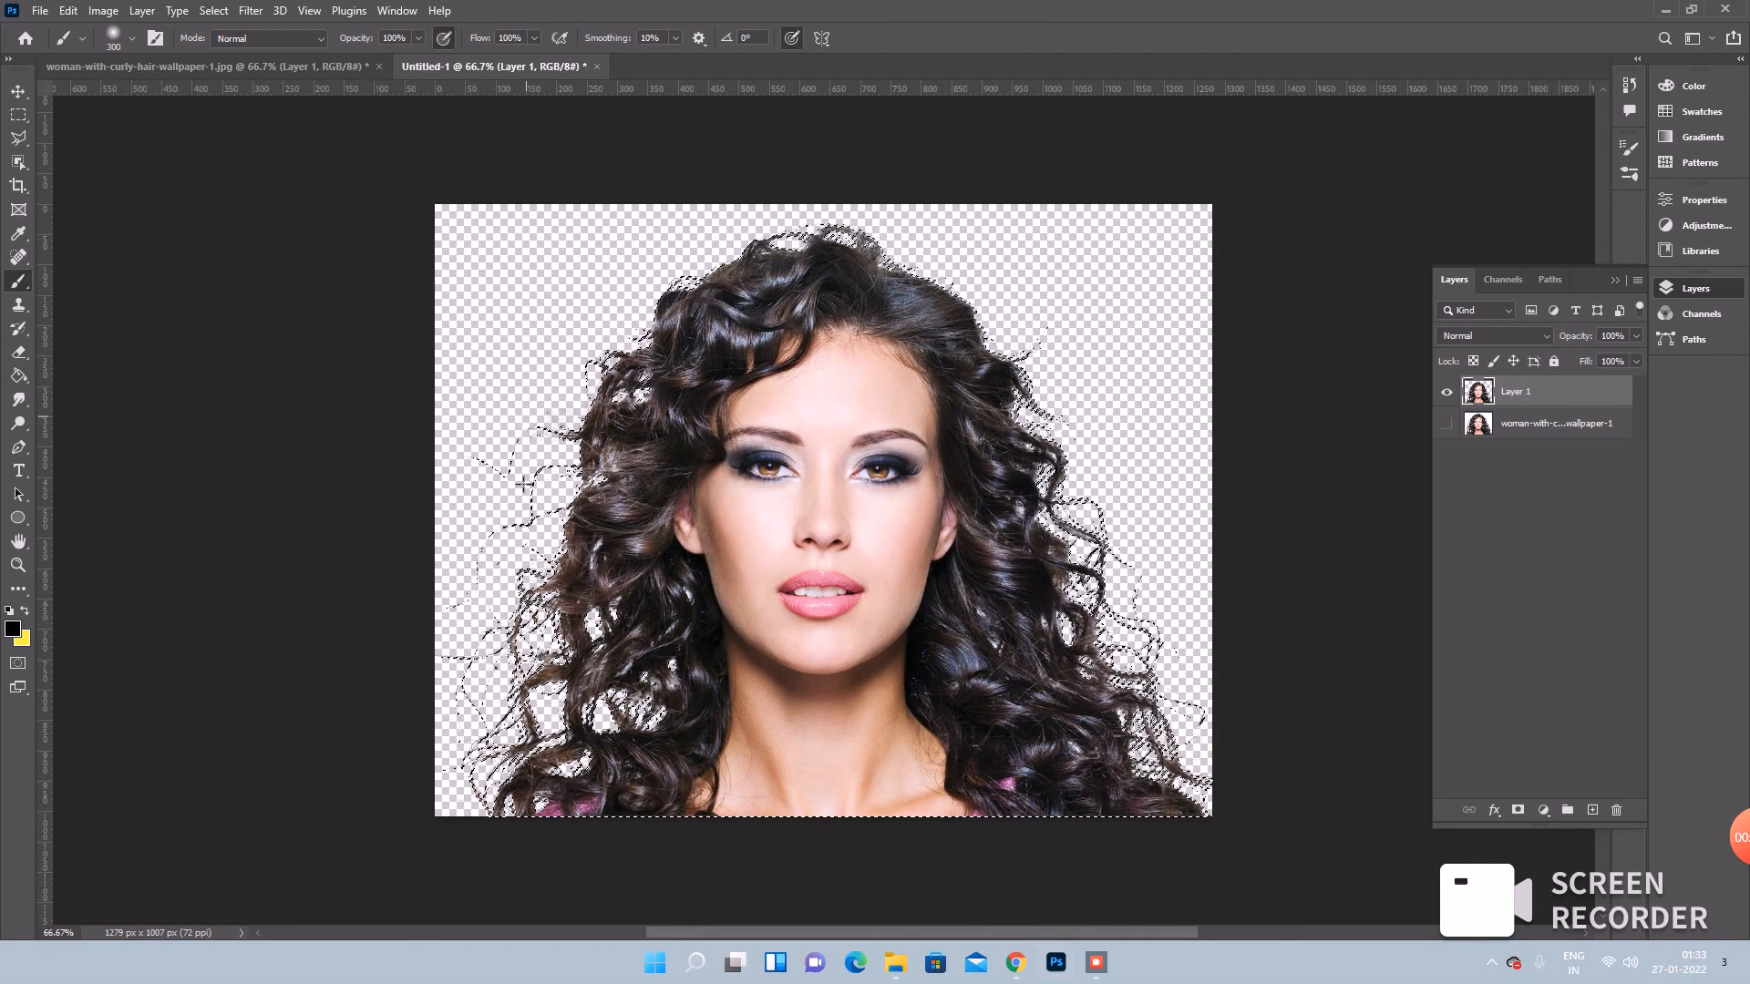
pyautogui.hotkey('ctrl', 'z')
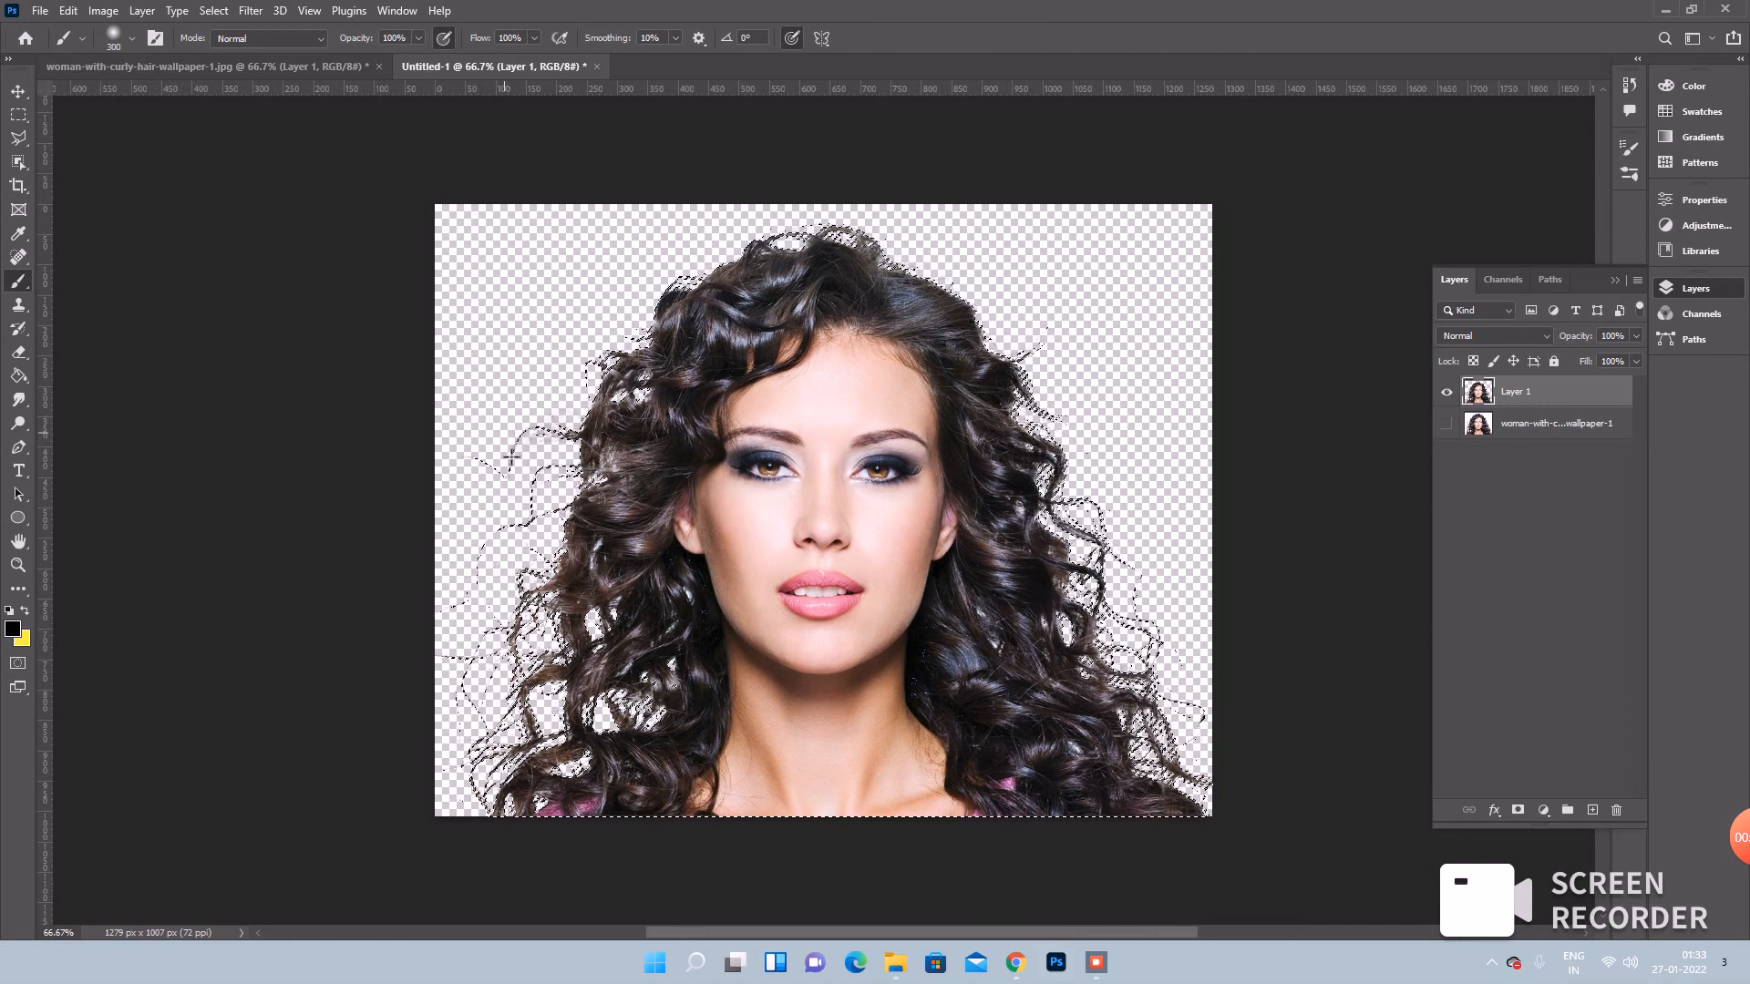
pyautogui.hotkey('ctrl', 'z')
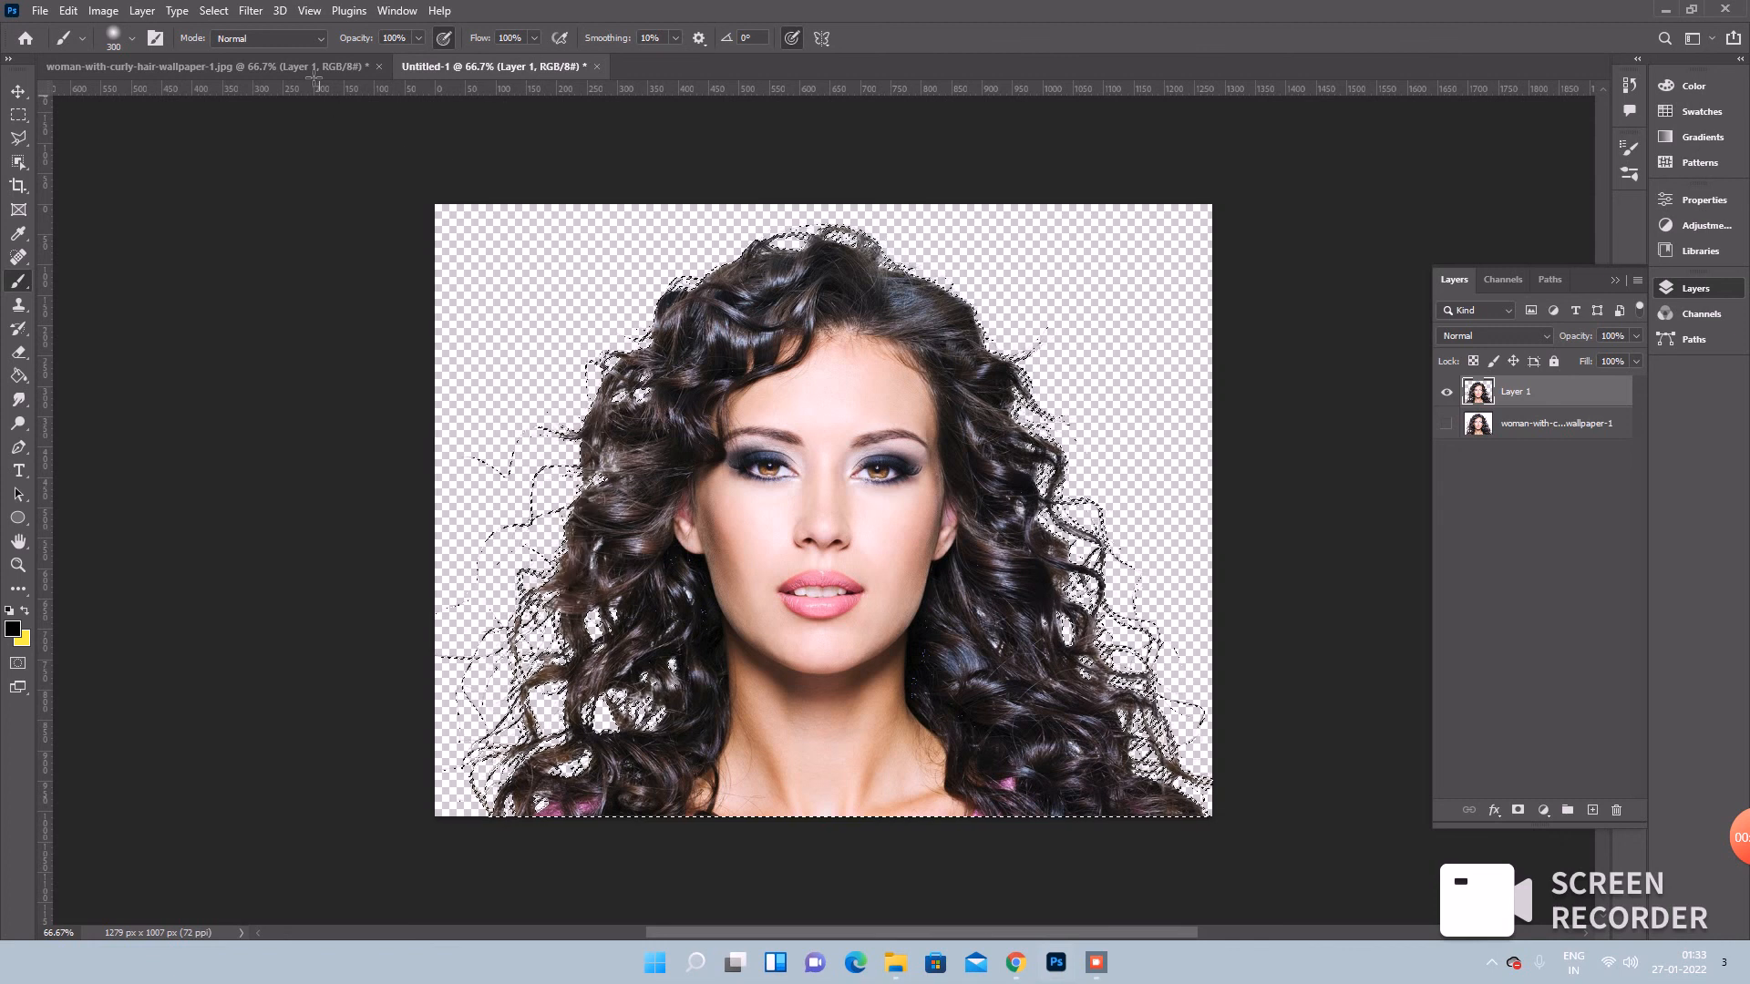
pyautogui.click(133, 39)
pyautogui.click(158, 94)
pyautogui.moveTo(518, 517)
pyautogui.mouseDown()
pyautogui.moveTo(550, 481)
pyautogui.moveTo(492, 652)
pyautogui.moveTo(478, 771)
pyautogui.moveTo(515, 747)
pyautogui.moveTo(469, 798)
pyautogui.mouseUp()
pyautogui.moveTo(507, 734)
pyautogui.mouseDown()
pyautogui.moveTo(547, 761)
pyautogui.moveTo(558, 637)
pyautogui.mouseUp()
pyautogui.hotkey('ctrl', 'z')
pyautogui.moveTo(516, 714)
pyautogui.mouseDown()
pyautogui.moveTo(500, 539)
pyautogui.moveTo(537, 463)
pyautogui.mouseUp()
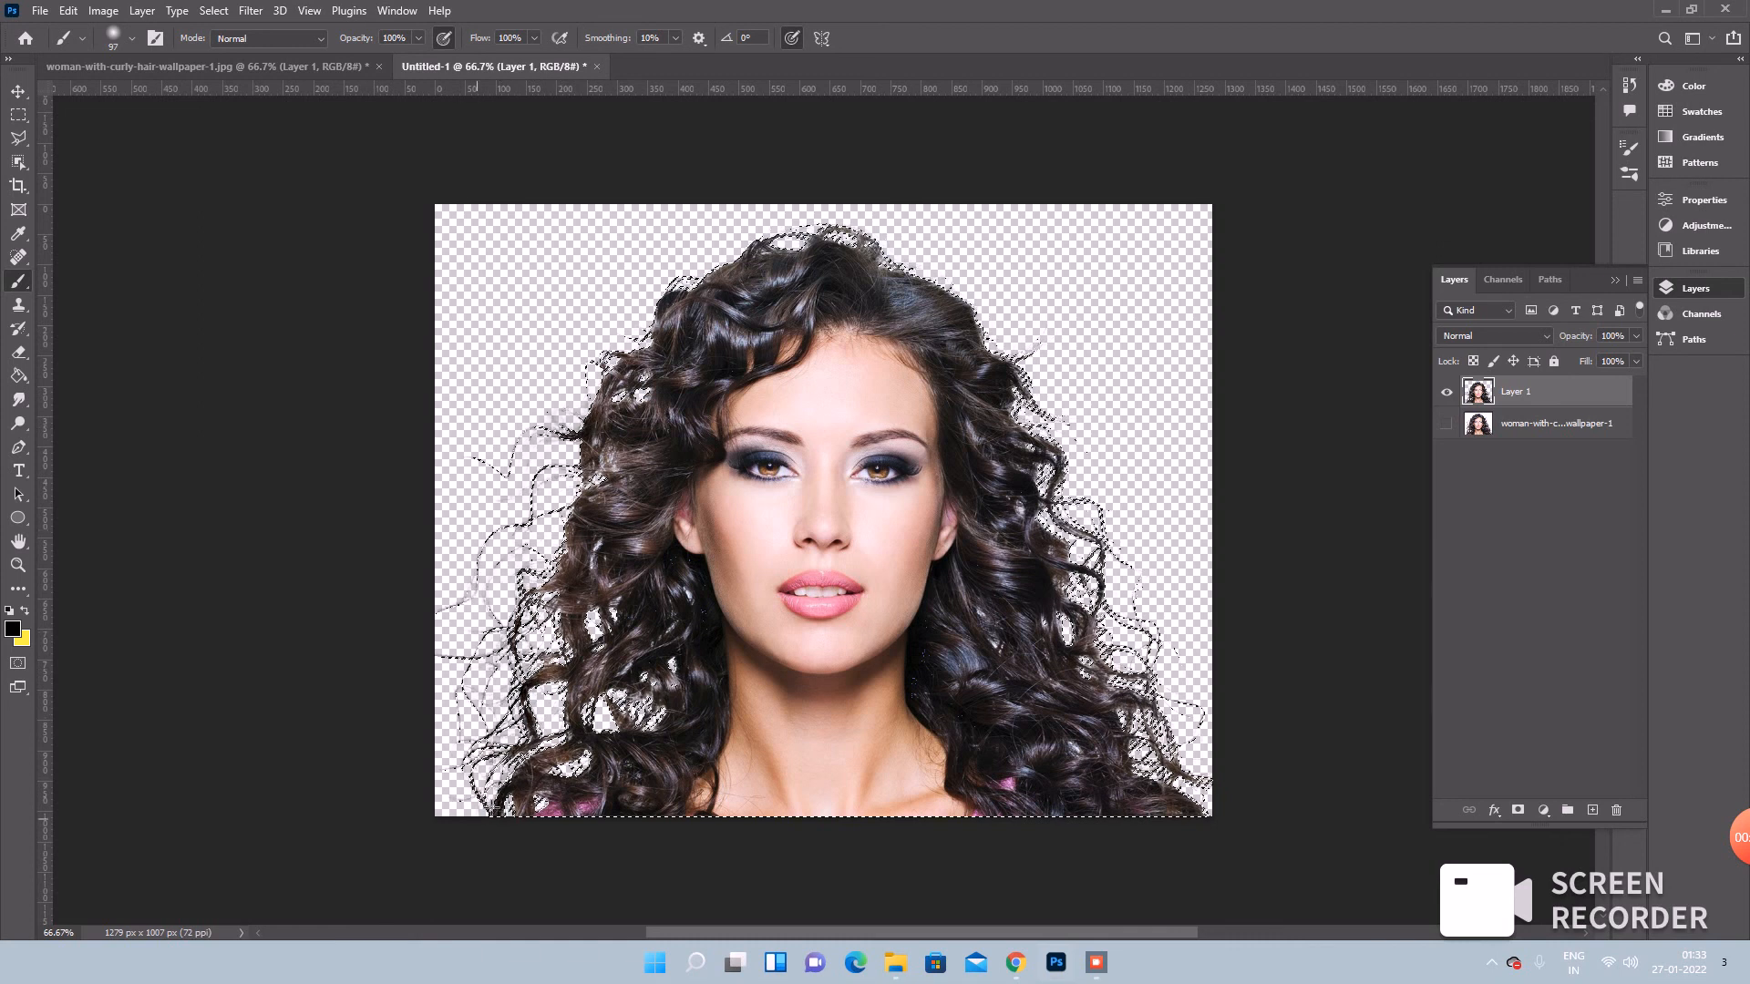
pyautogui.moveTo(628, 336)
pyautogui.mouseDown()
pyautogui.moveTo(738, 239)
pyautogui.moveTo(875, 251)
pyautogui.moveTo(901, 273)
pyautogui.mouseUp()
pyautogui.moveTo(1092, 488)
pyautogui.mouseDown()
pyautogui.moveTo(1149, 693)
pyautogui.moveTo(1185, 743)
pyautogui.moveTo(1170, 749)
pyautogui.moveTo(1231, 824)
pyautogui.moveTo(1143, 768)
pyautogui.moveTo(1143, 707)
pyautogui.mouseUp()
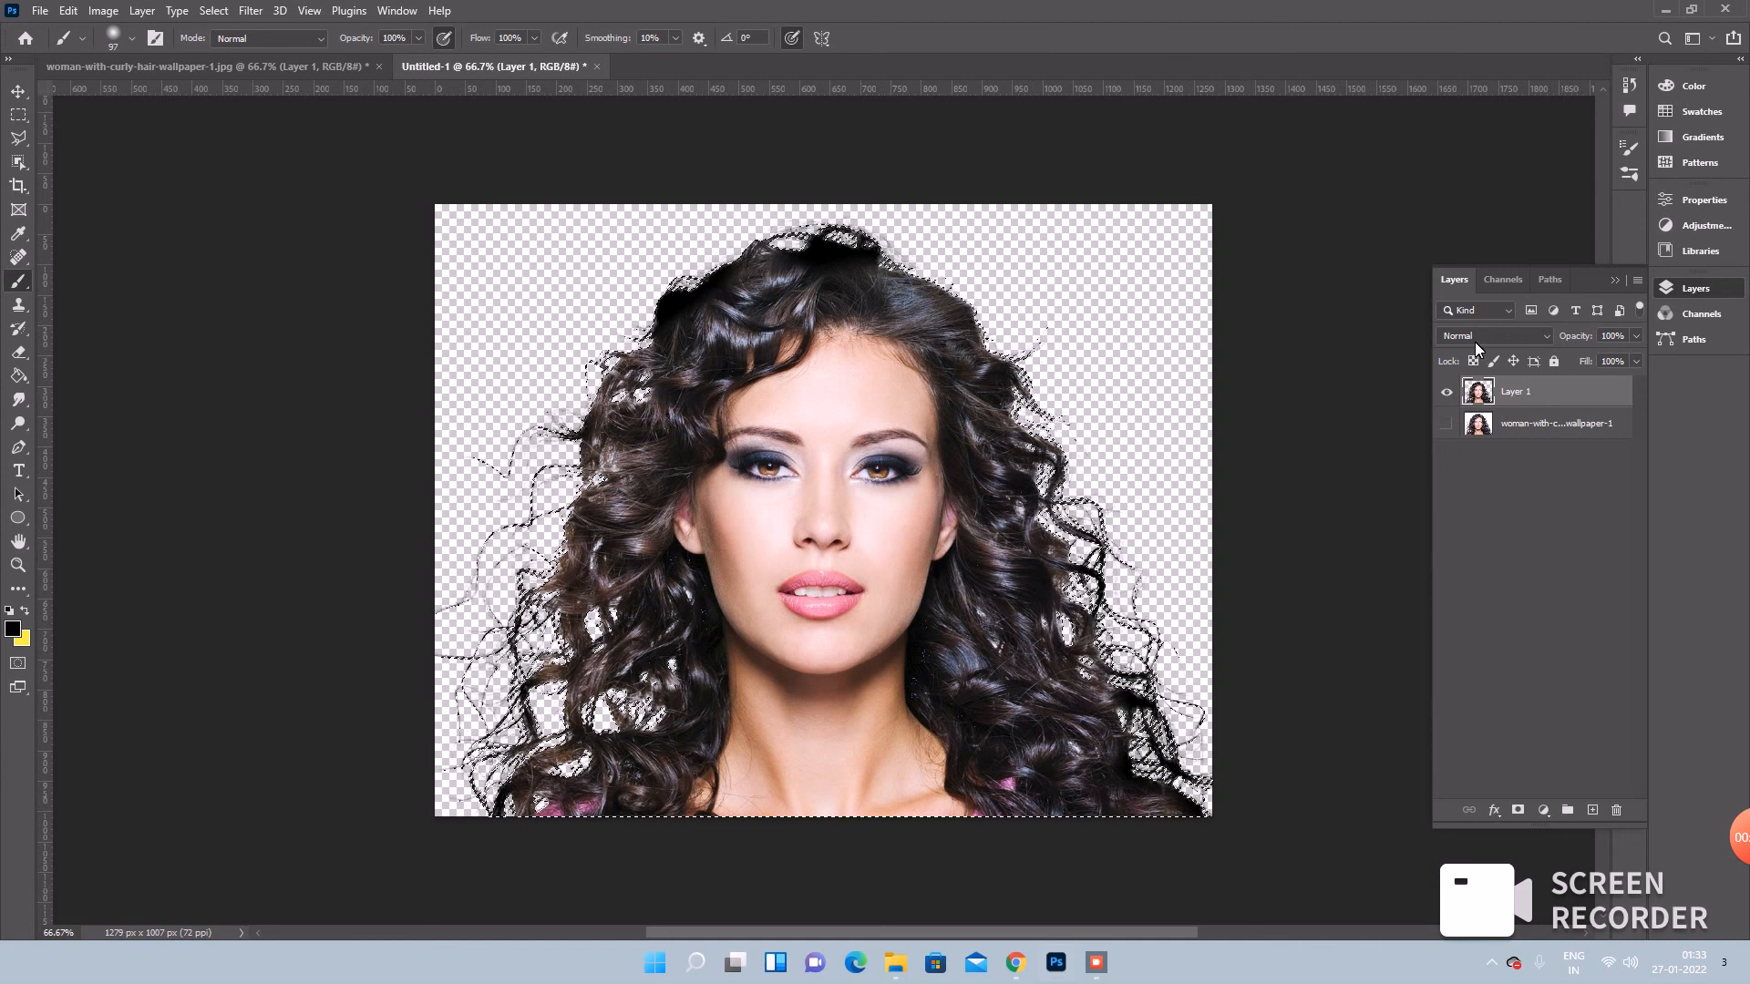
pyautogui.hotkey('ctrl', 'd')
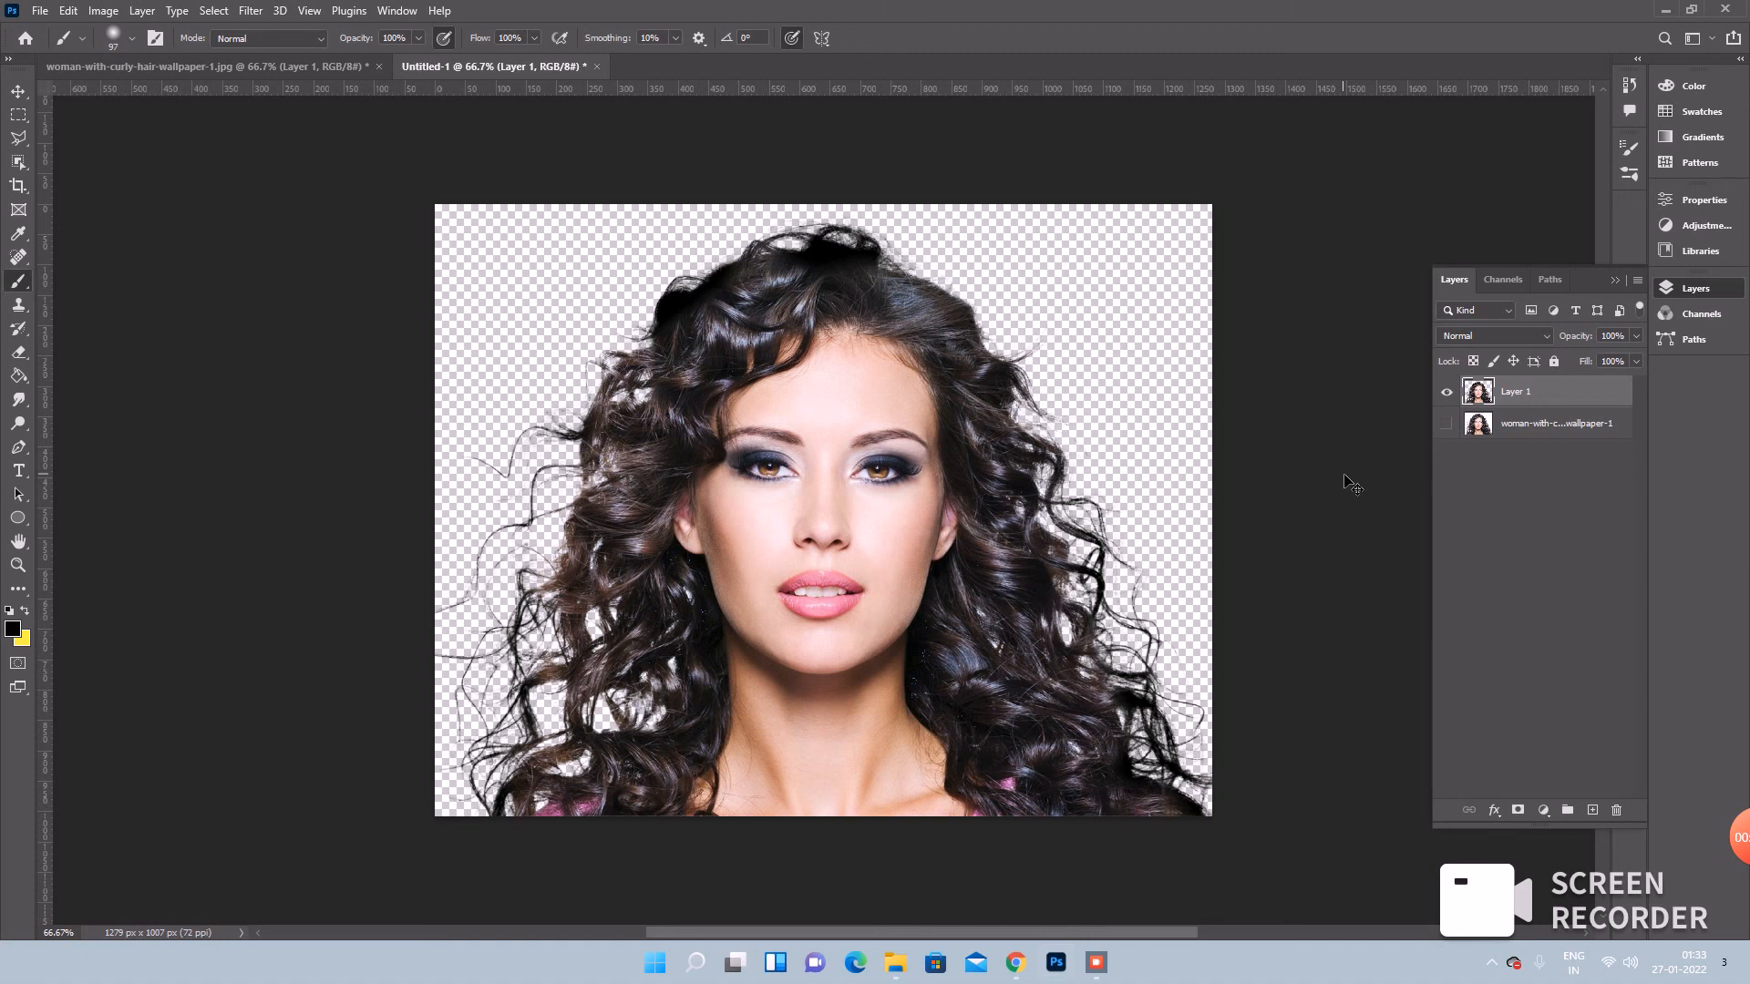
pyautogui.hotkey('ctrl', 'shift', 'd')
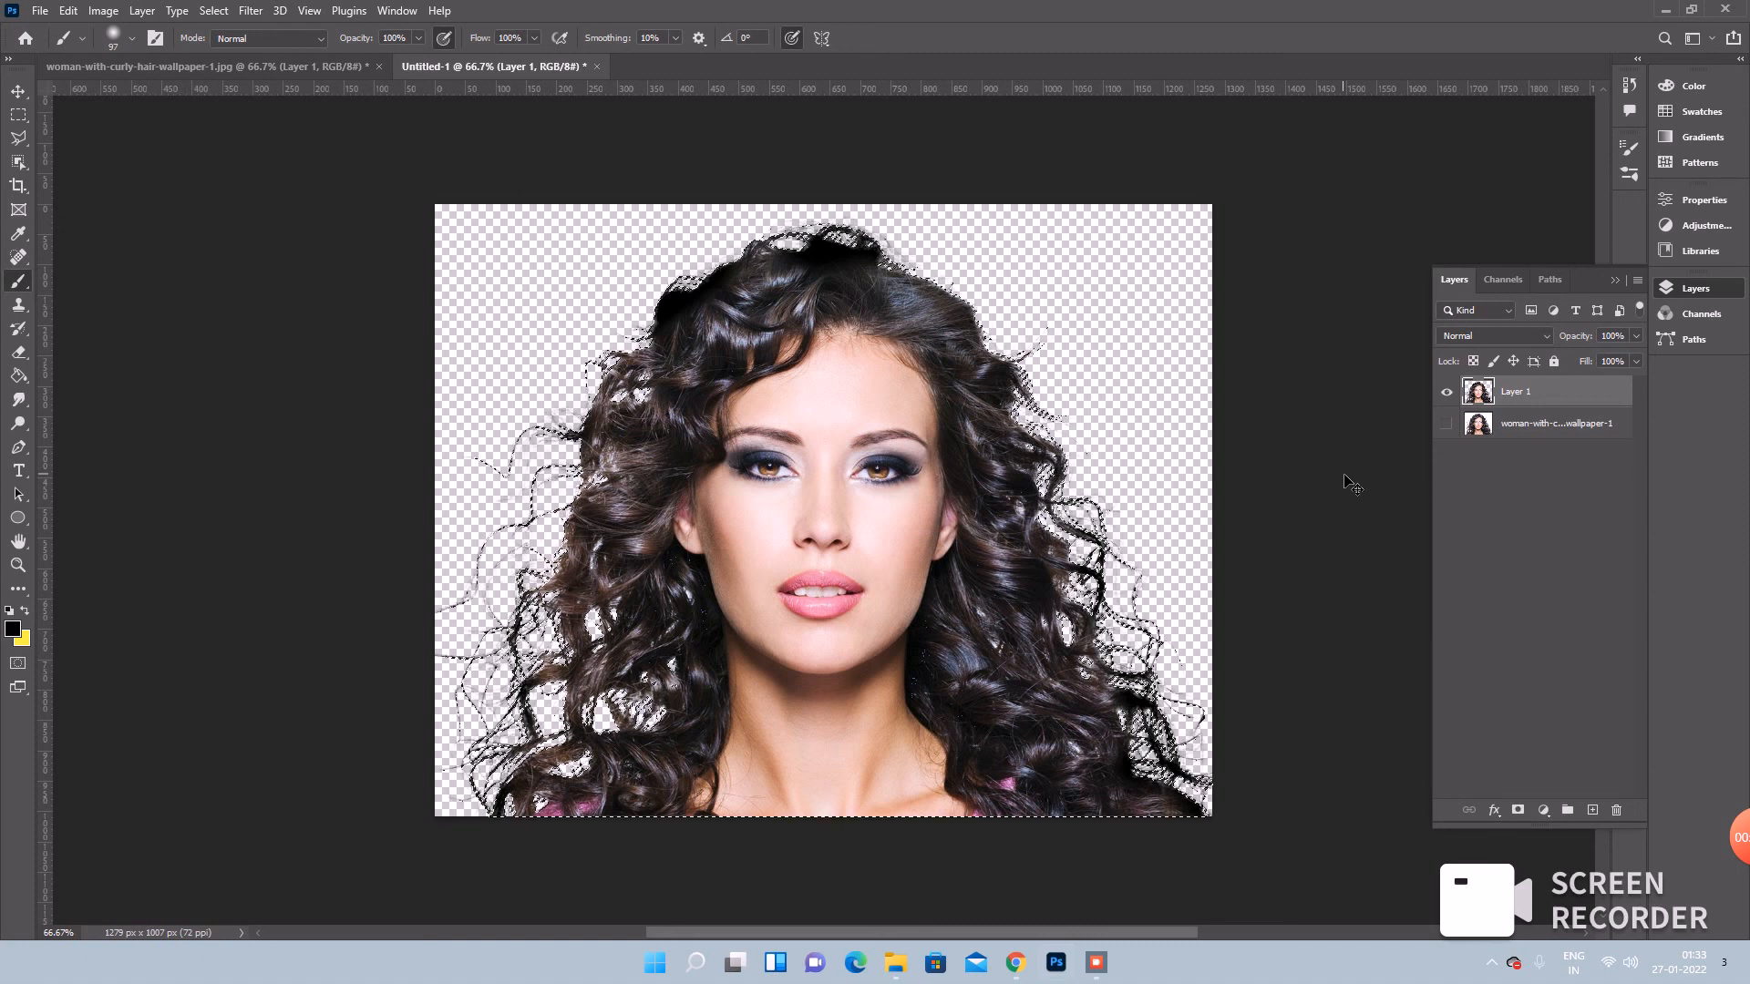
# - Undo the black brush strokes on the hair and clear the selection
pyautogui.hotkey('ctrl', 'z')
pyautogui.hotkey('ctrl', 'z')
pyautogui.hotkey('ctrl', 'z')
pyautogui.hotkey('ctrl', 'z')
pyautogui.hotkey('ctrl', 'z')
pyautogui.hotkey('ctrl', 'z')
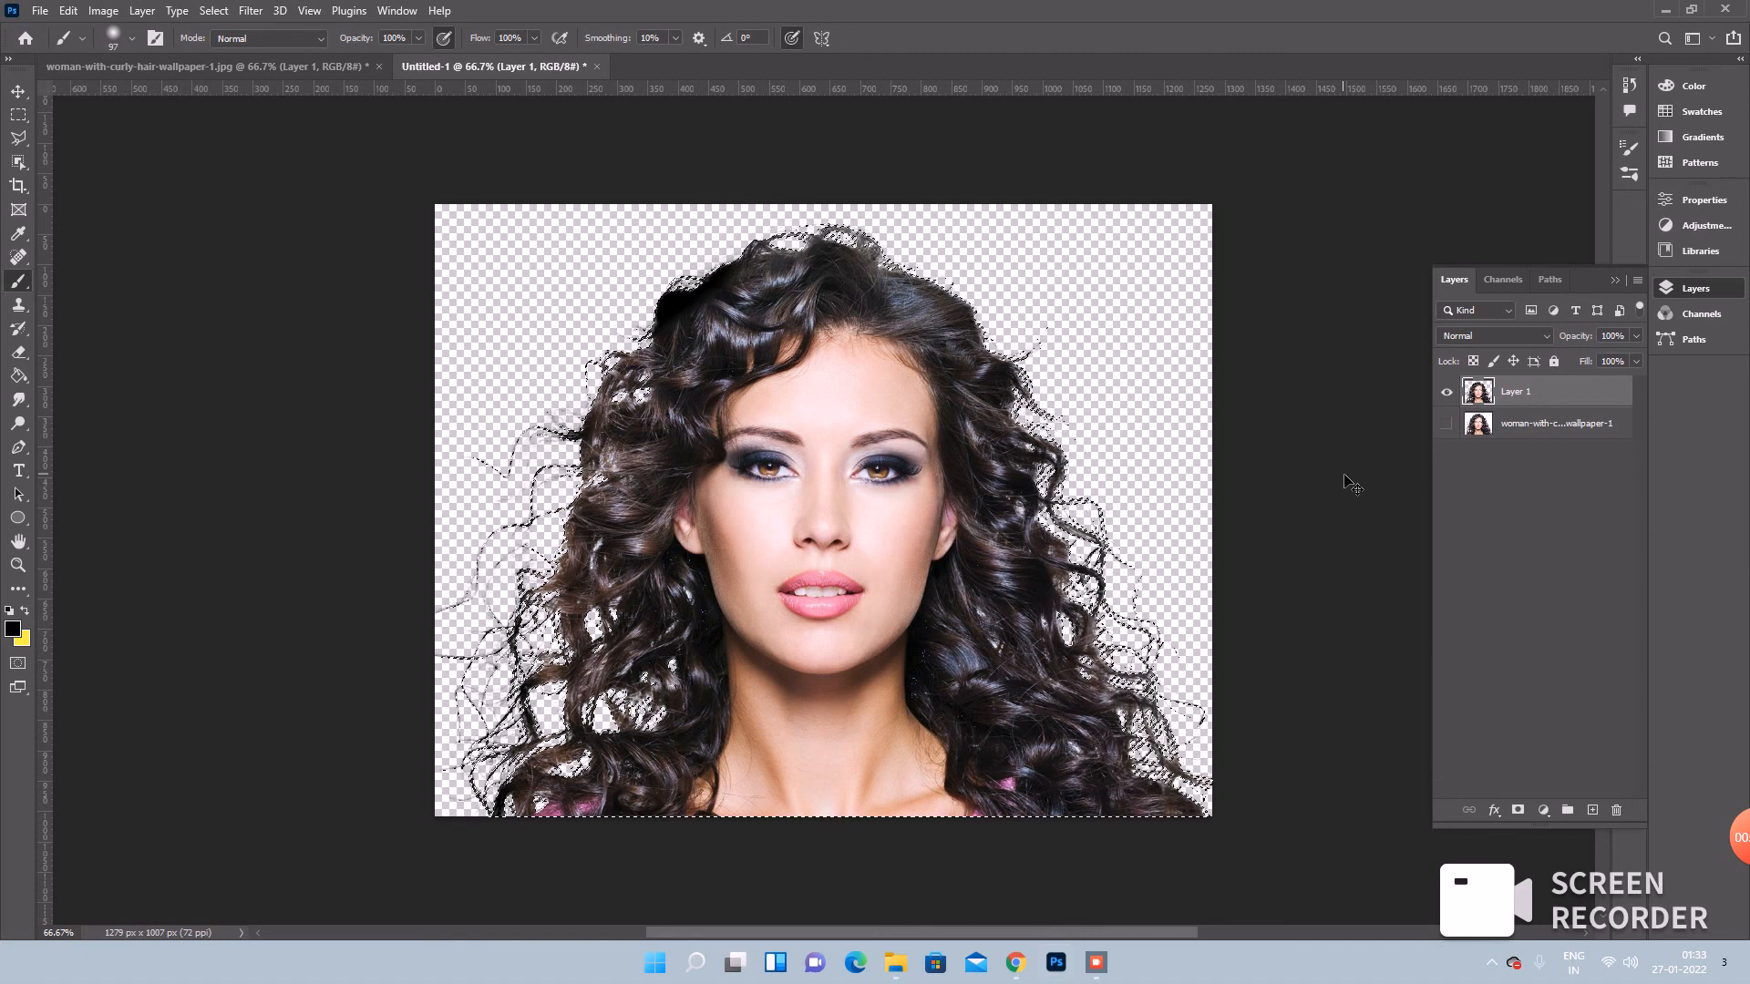
pyautogui.hotkey('ctrl', 'd')
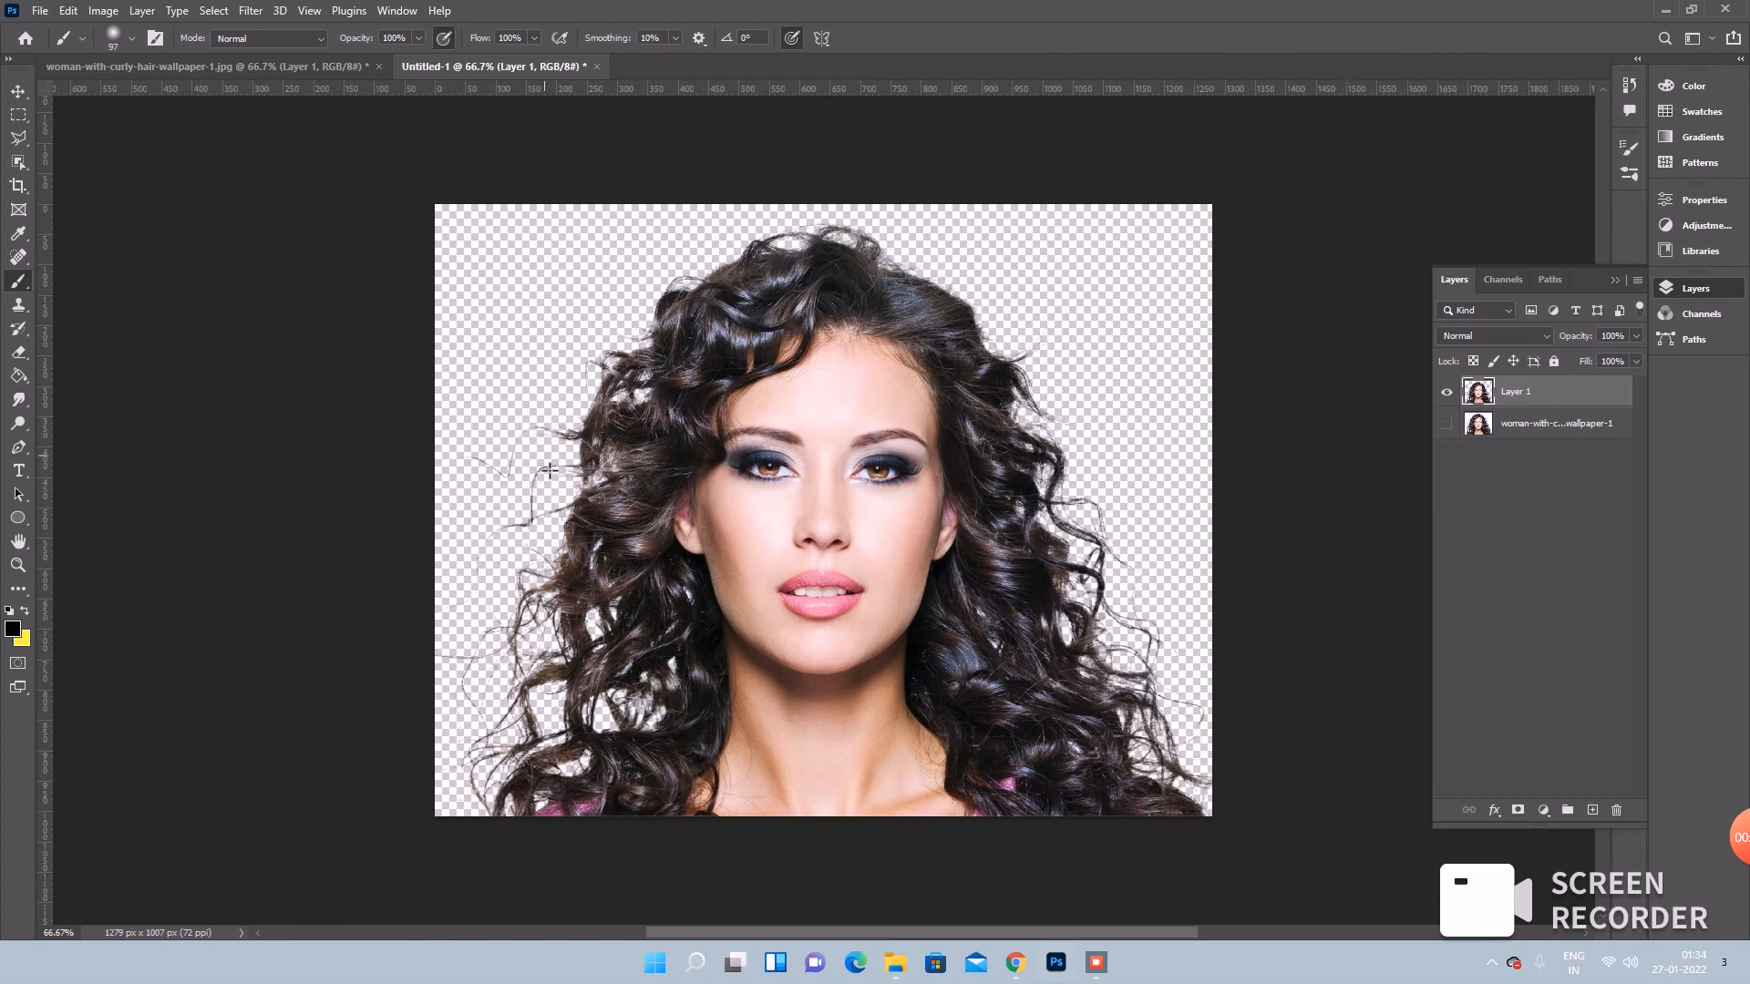
# - Duplicate Layer 1 twice and set the topmost copy's blend mode to Multiply
pyautogui.click(17, 94)
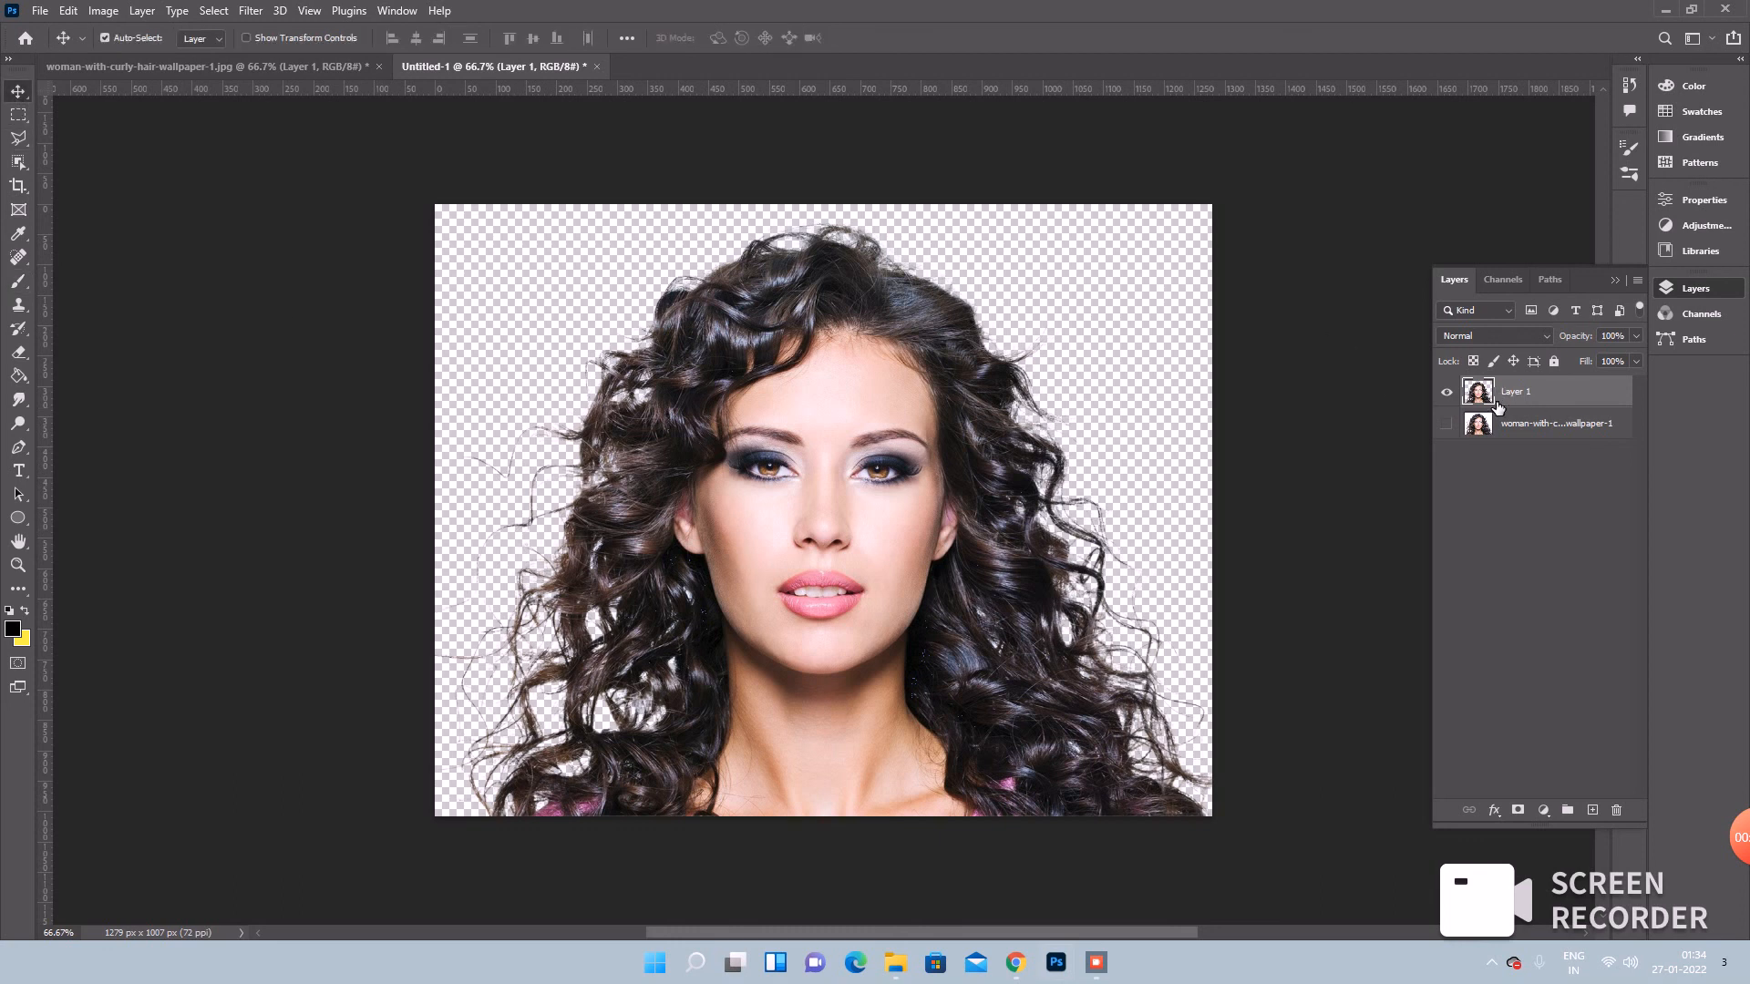
pyautogui.hotkey('ctrl', 'j')
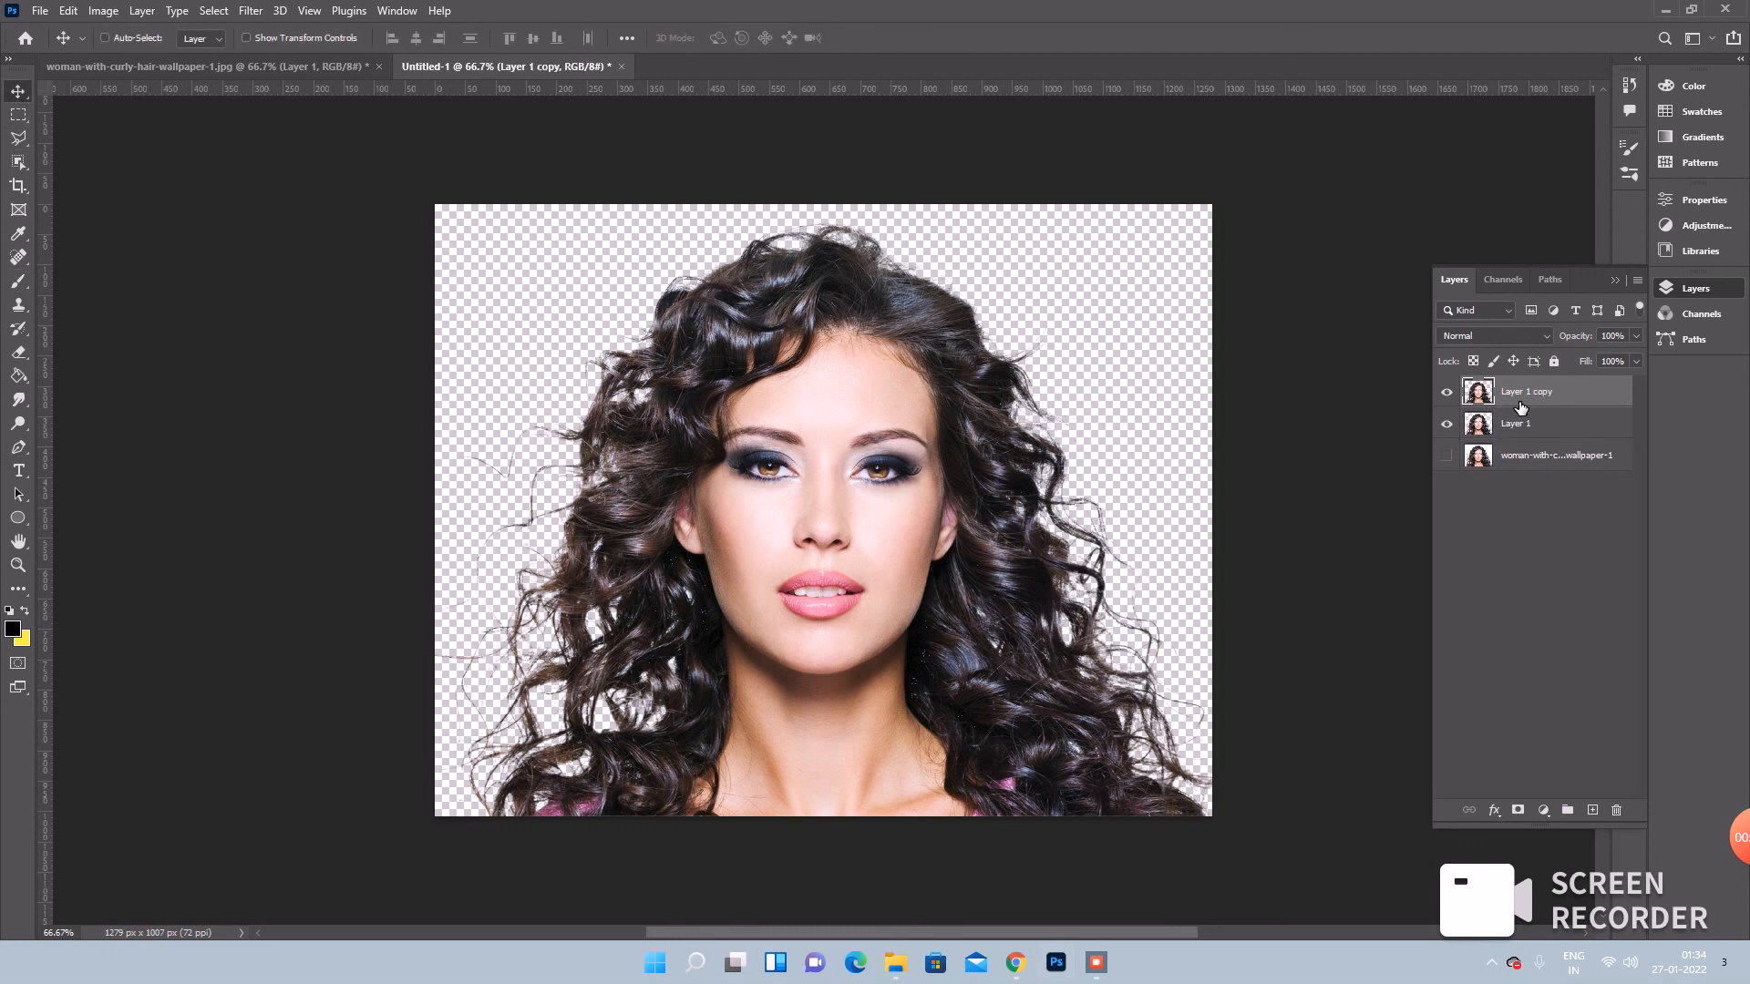
pyautogui.press('ctrl')
pyautogui.hotkey('ctrl', 'j')
pyautogui.click(1527, 347)
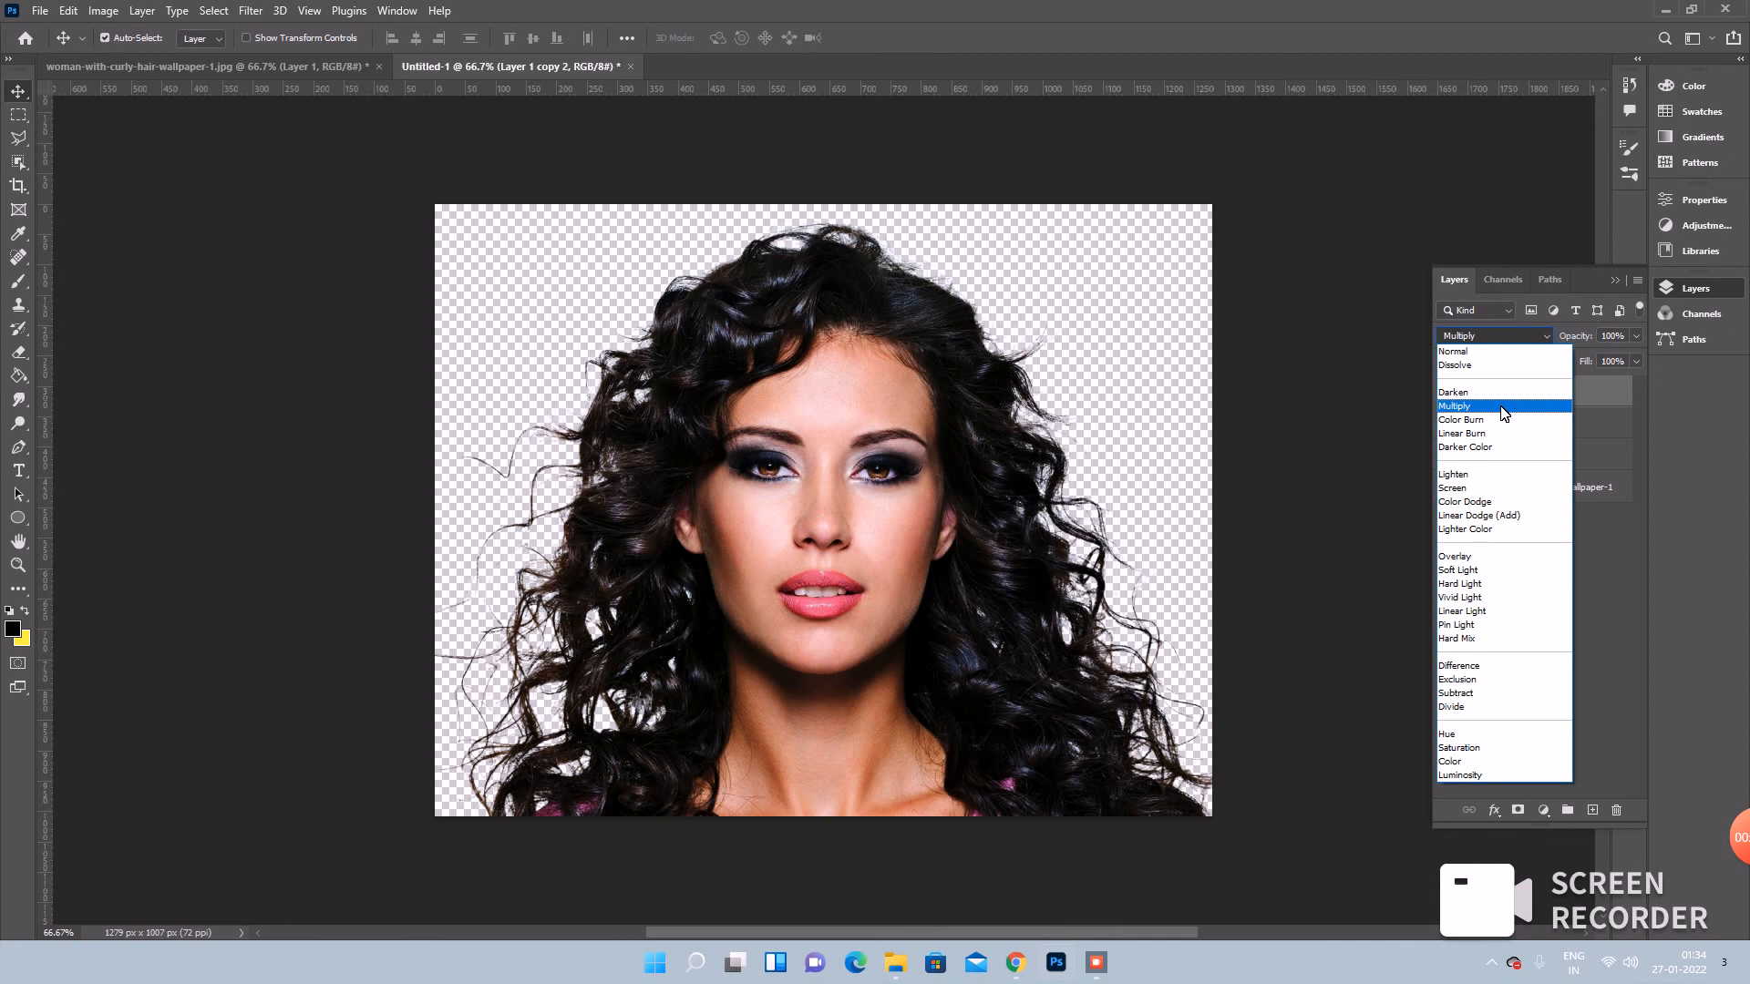
pyautogui.click(1504, 406)
# - Delete the middle duplicate, Layer 1 copy, and set the blend mode of Layer 1 copy 2 to Saturation
pyautogui.click(1509, 438)
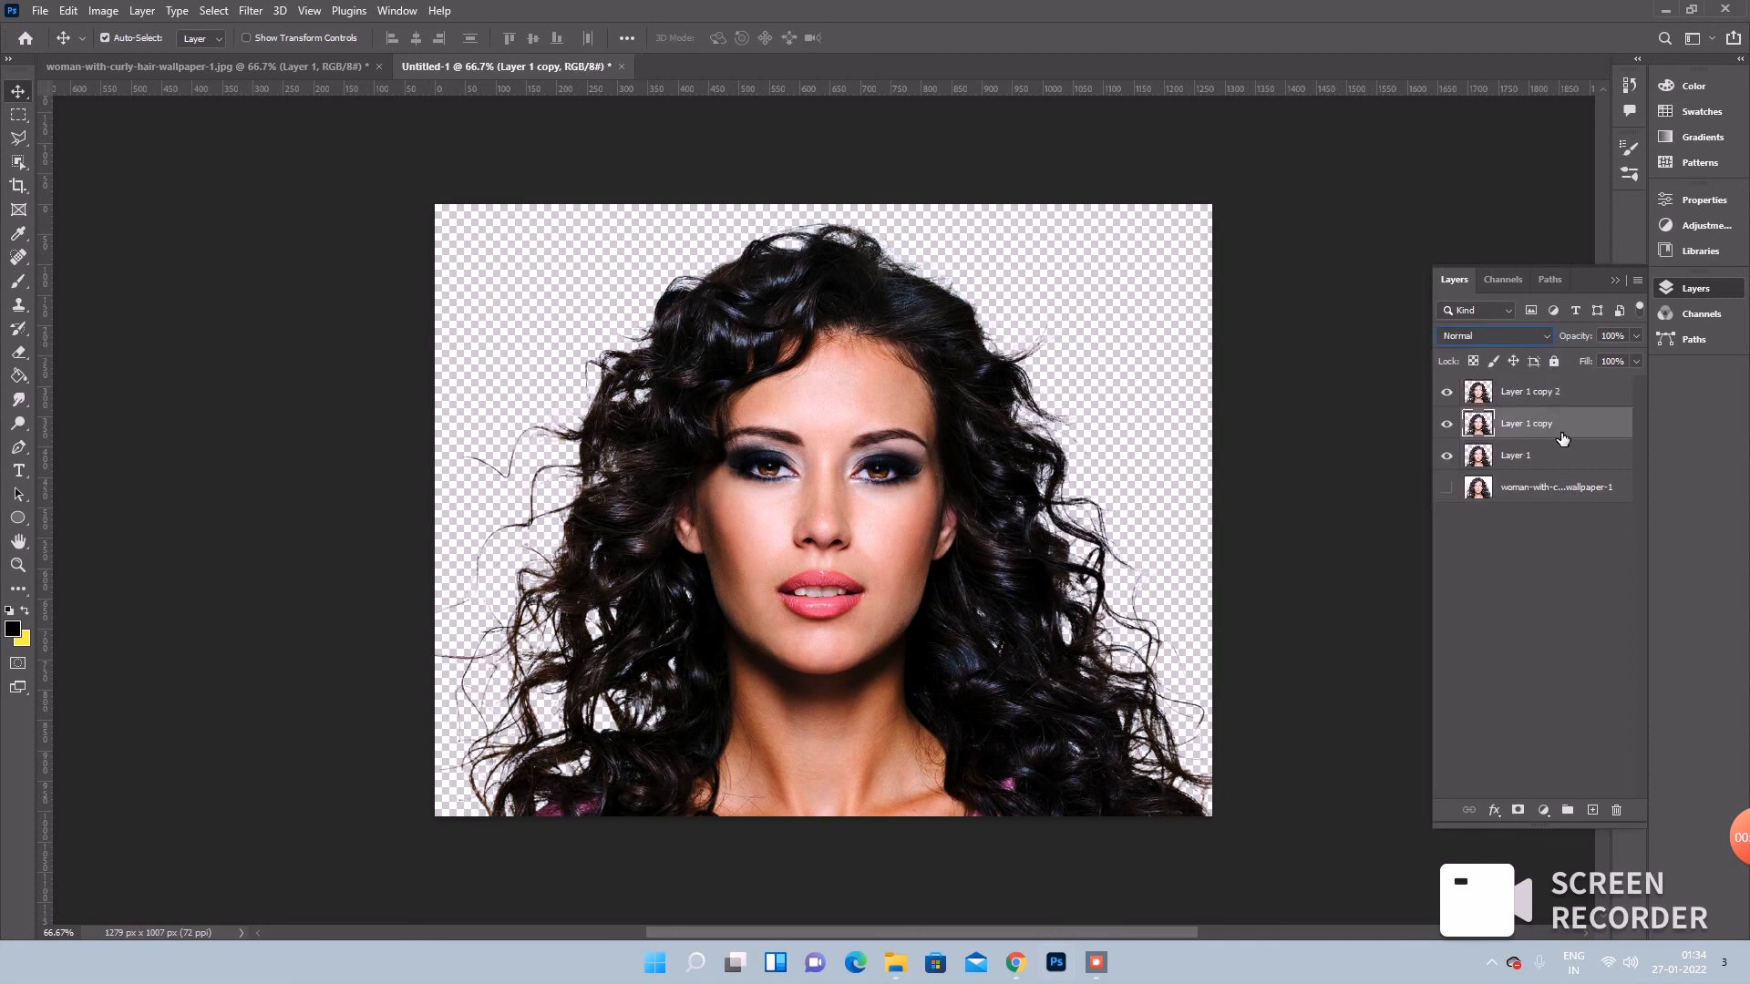
pyautogui.moveTo(1563, 438); pyautogui.dragTo(1616, 810)
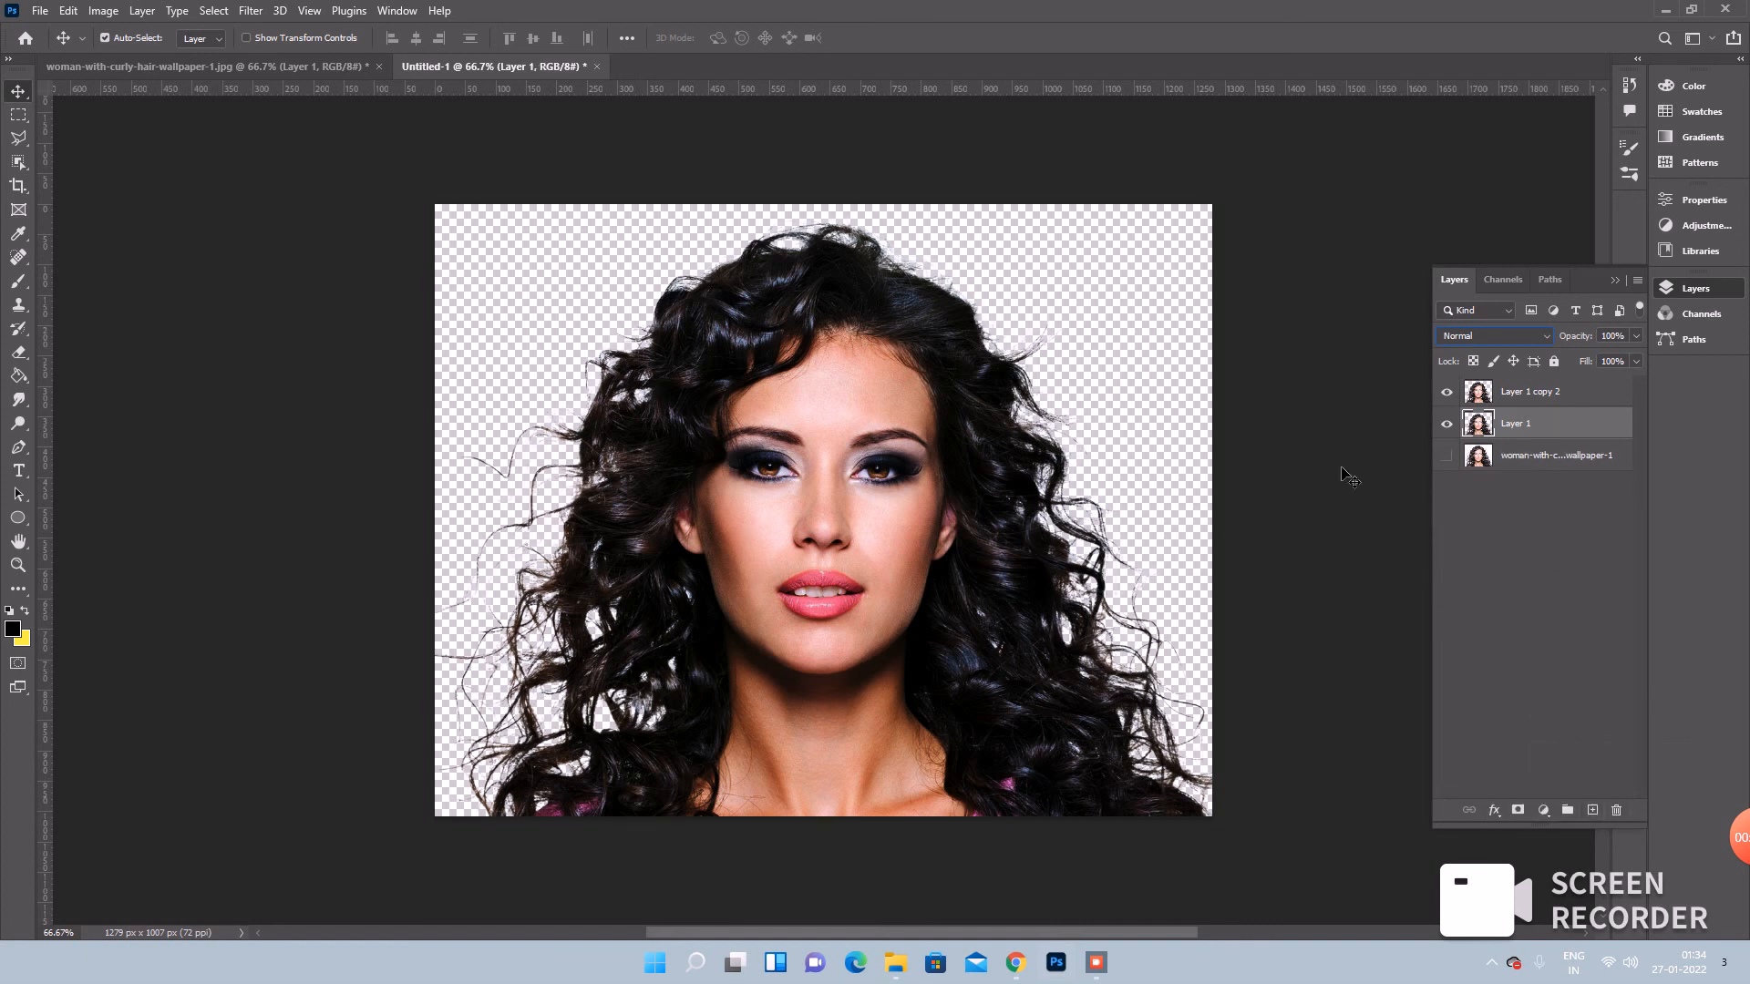
pyautogui.click(1535, 398)
pyautogui.click(1495, 335)
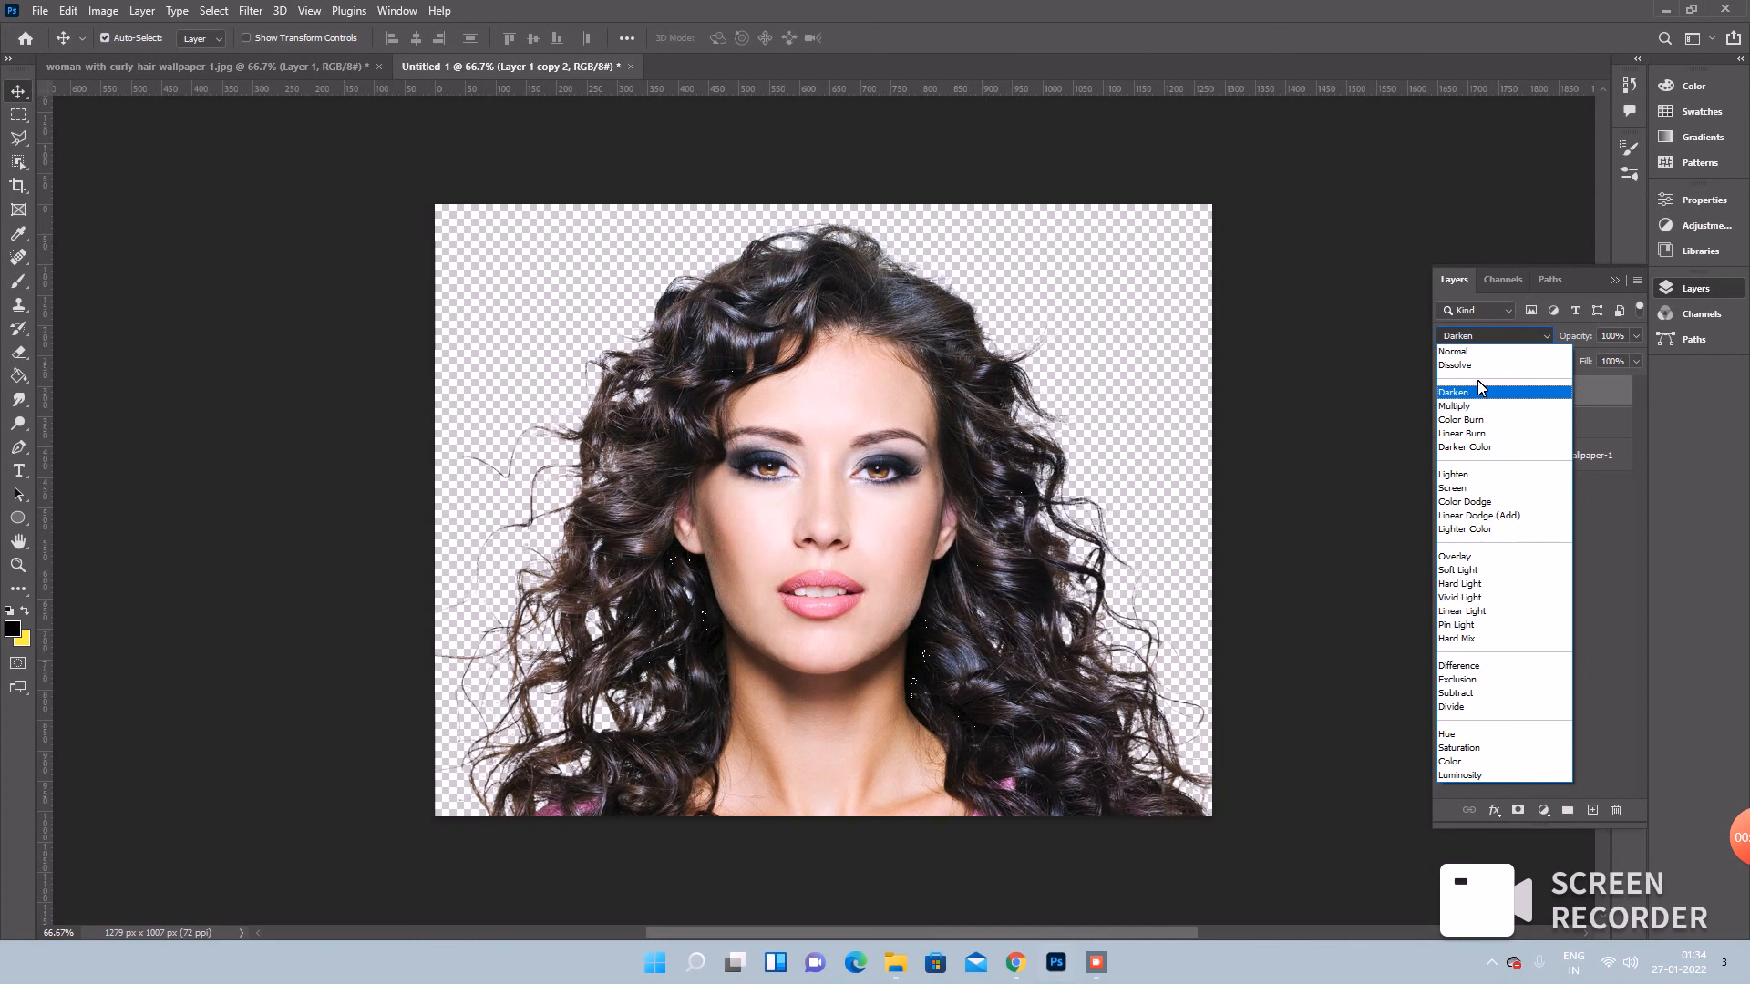
pyautogui.click(1476, 749)
# - Add a new layer just above the hidden original photo layer and fill it with yellow using the Paint Bucket
pyautogui.click(1524, 469)
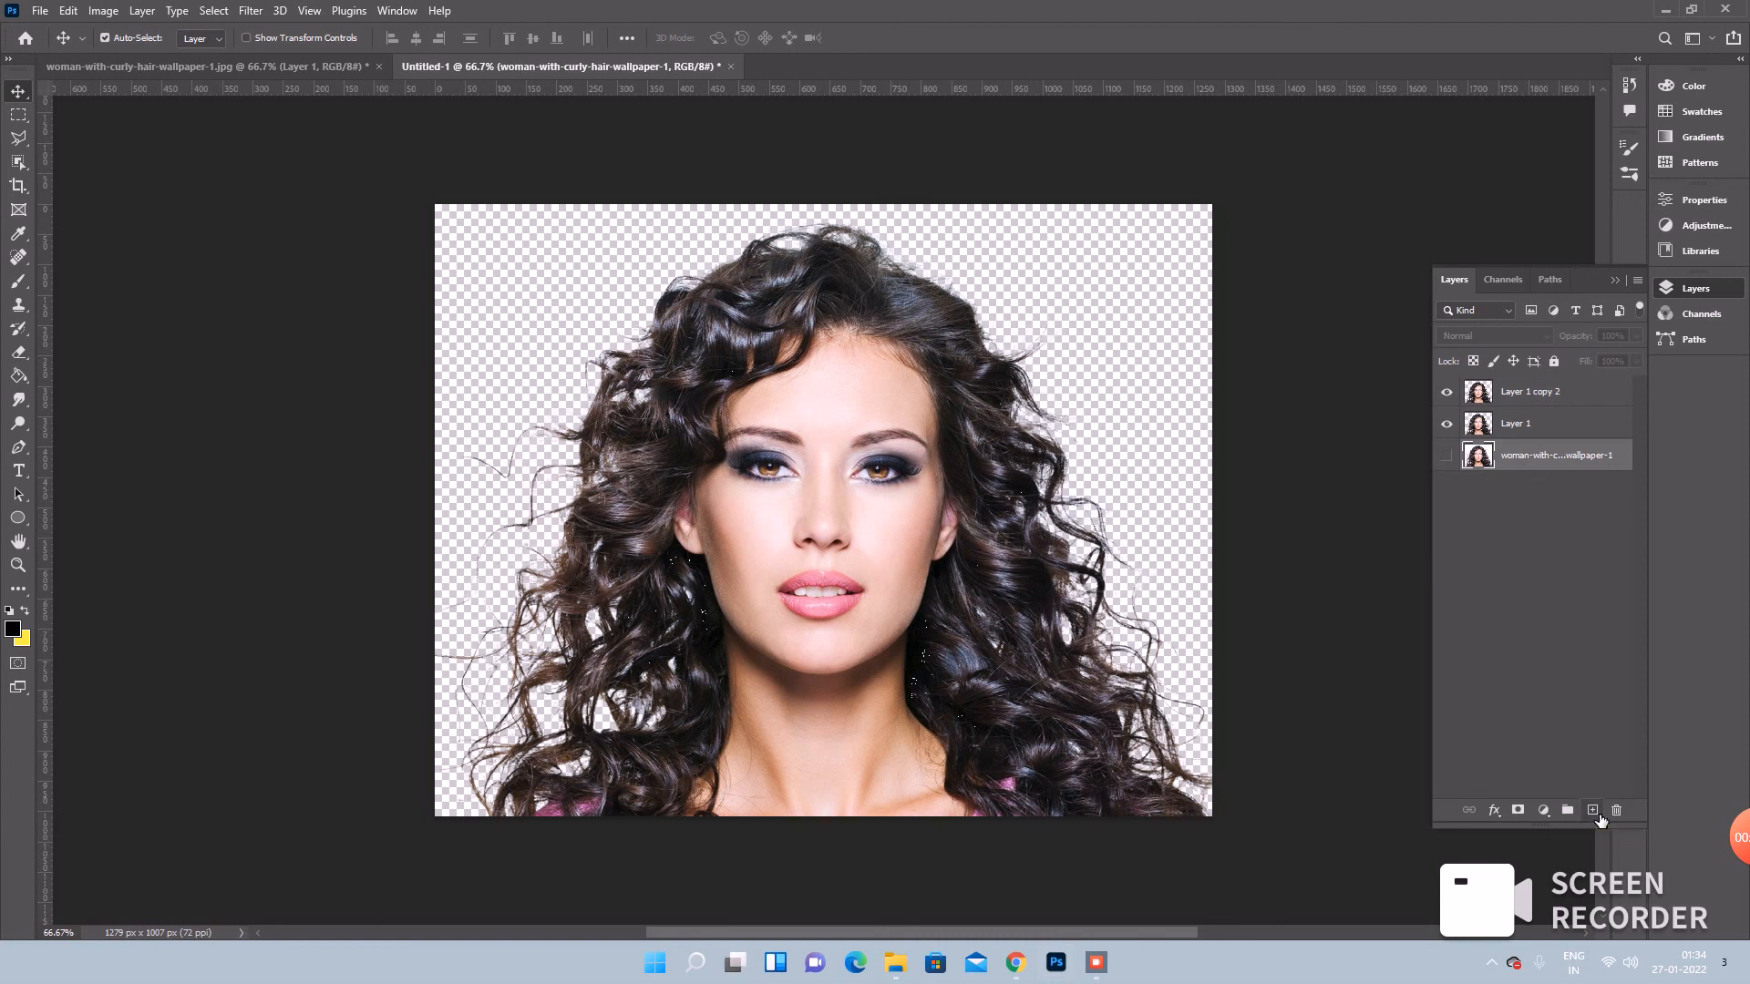
pyautogui.click(1595, 812)
pyautogui.click(25, 615)
pyautogui.click(18, 375)
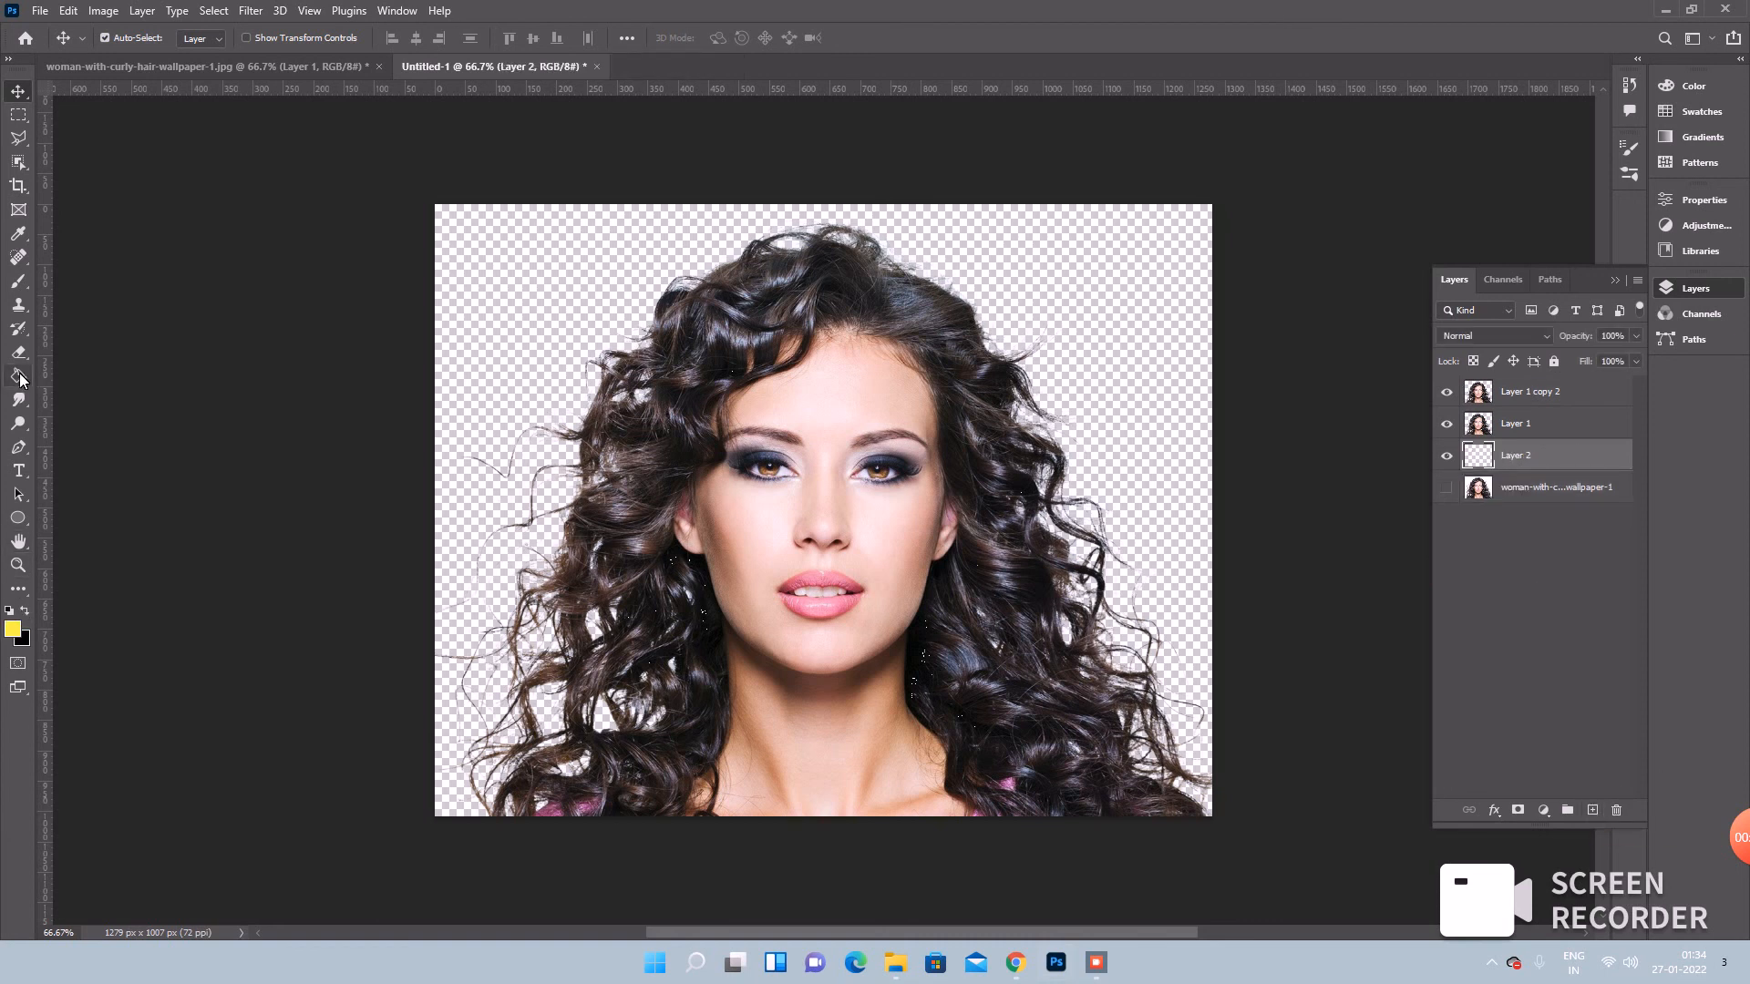
pyautogui.click(535, 295)
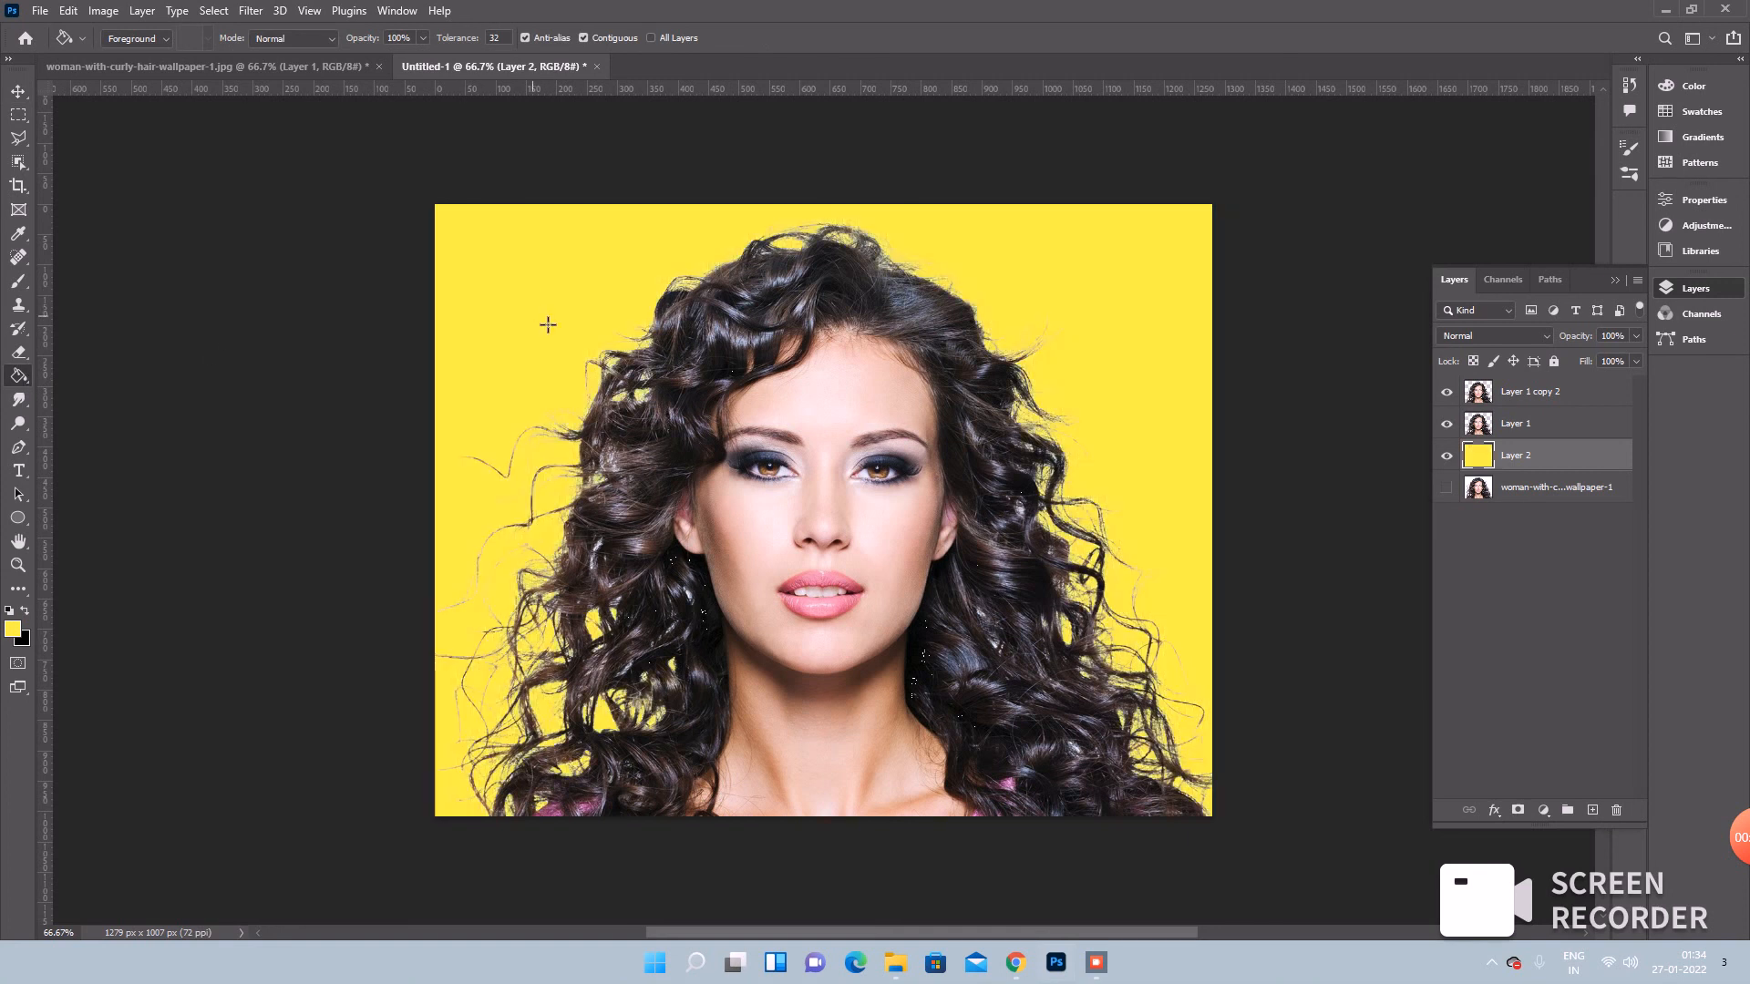
pyautogui.click(18, 91)
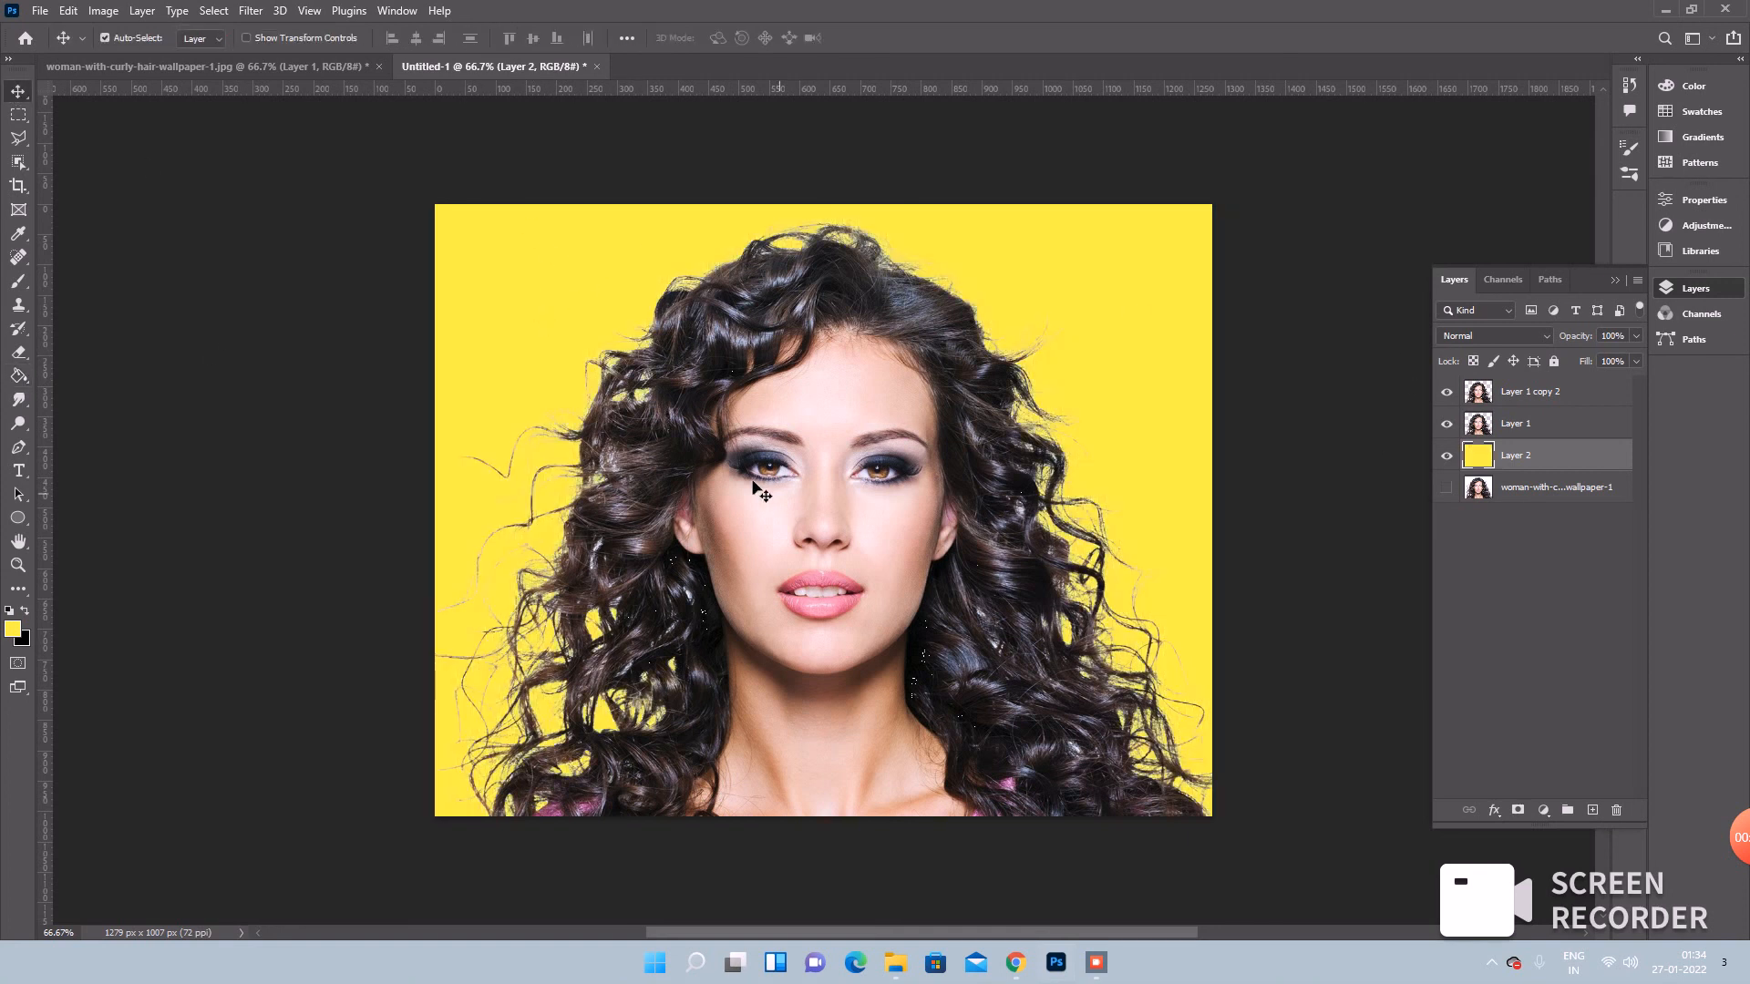
# - Make two duplicates of Layer 1 above it, undoing the extra third copy
pyautogui.click(1542, 396)
pyautogui.click(1538, 435)
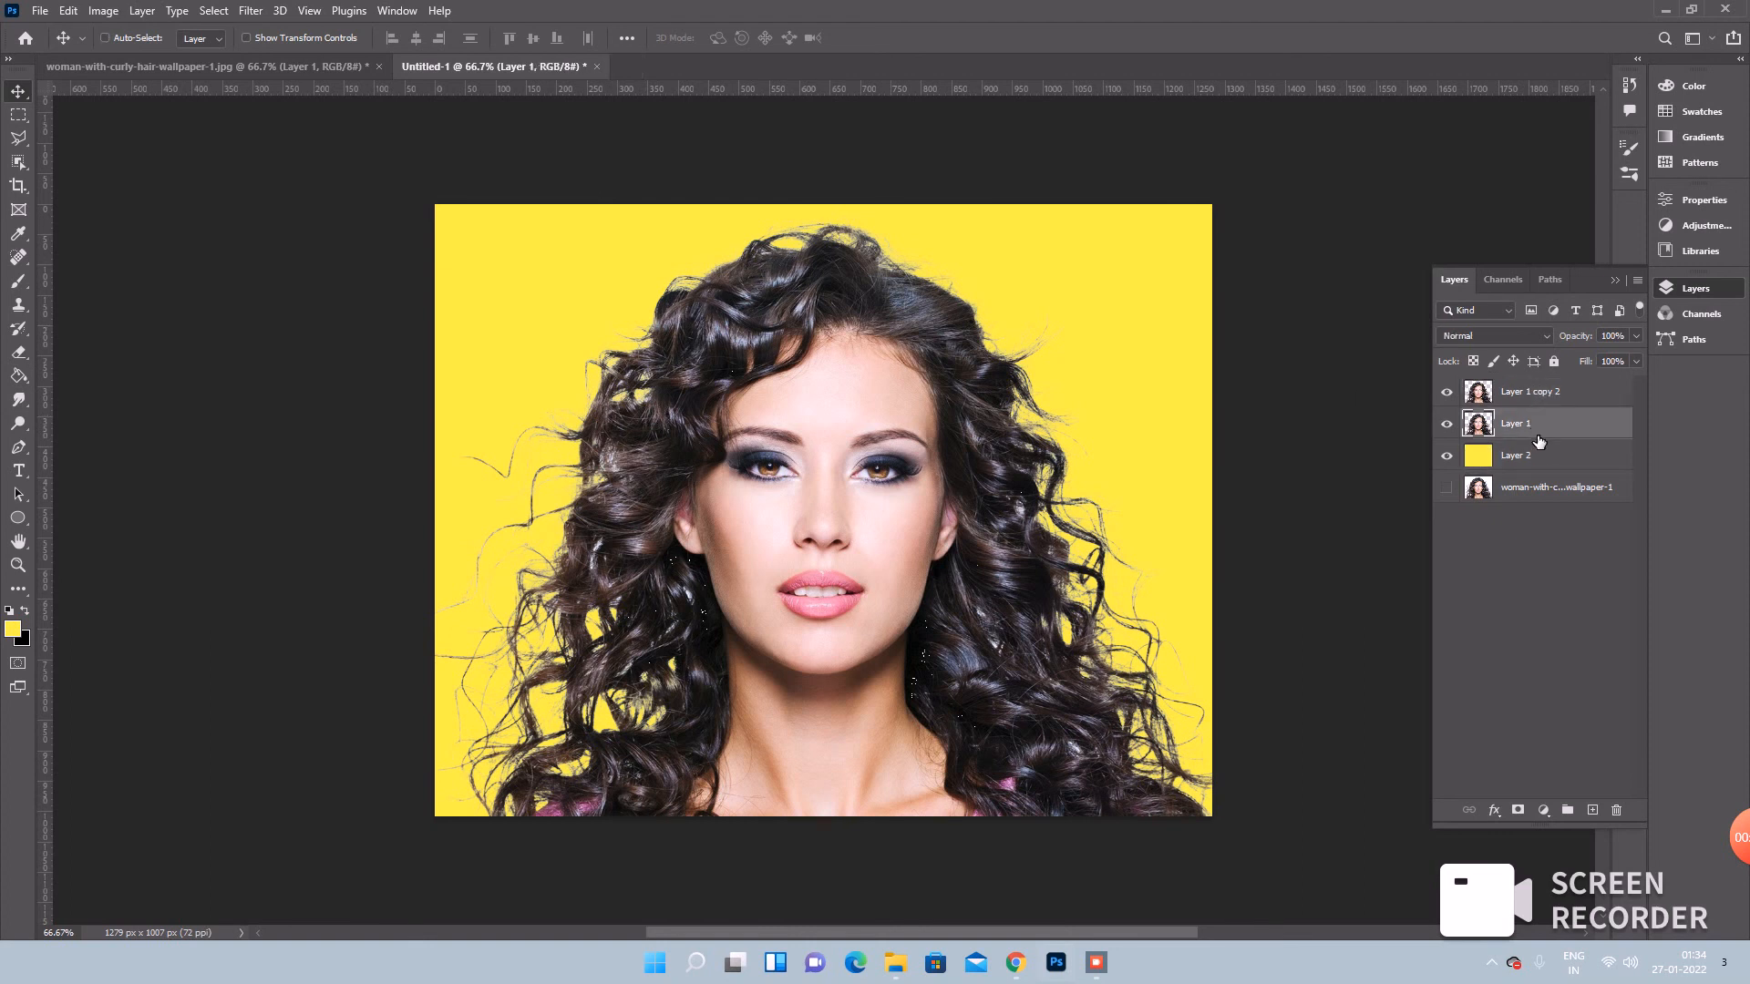
pyautogui.hotkey('ctrl', 'j')
pyautogui.hotkey('ctrl', 'j')
pyautogui.hotkey('ctrl', 'j')
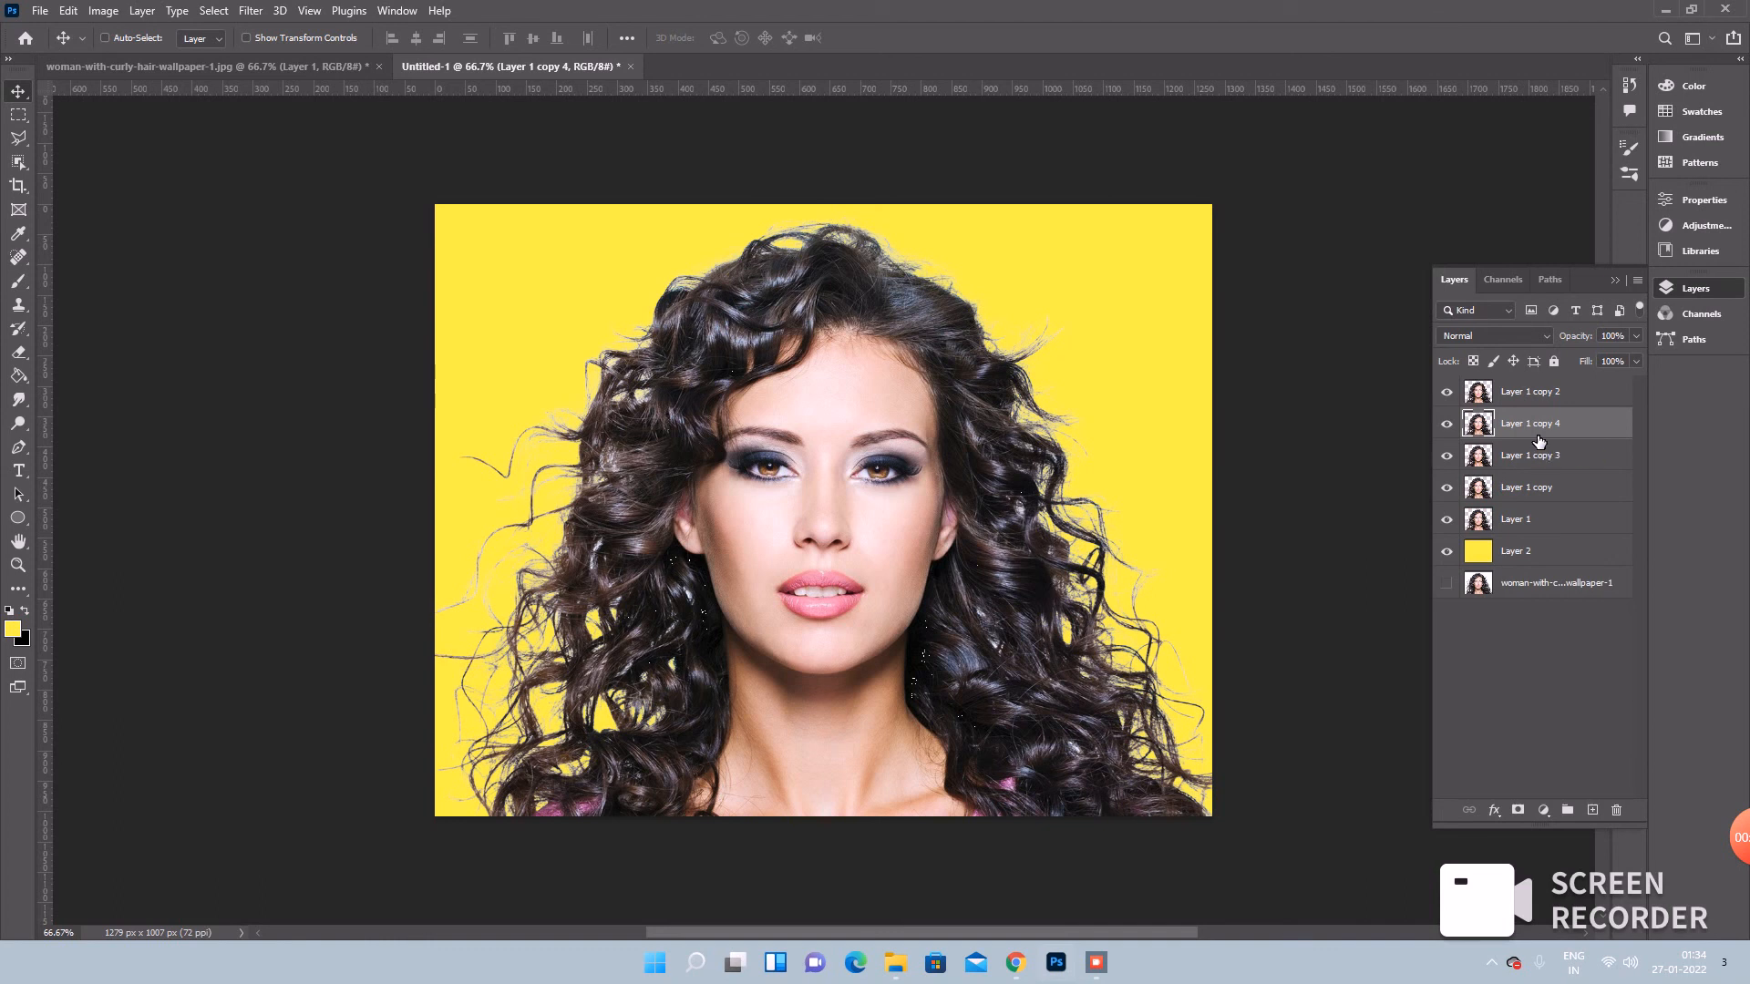
pyautogui.hotkey('ctrl', 'z')
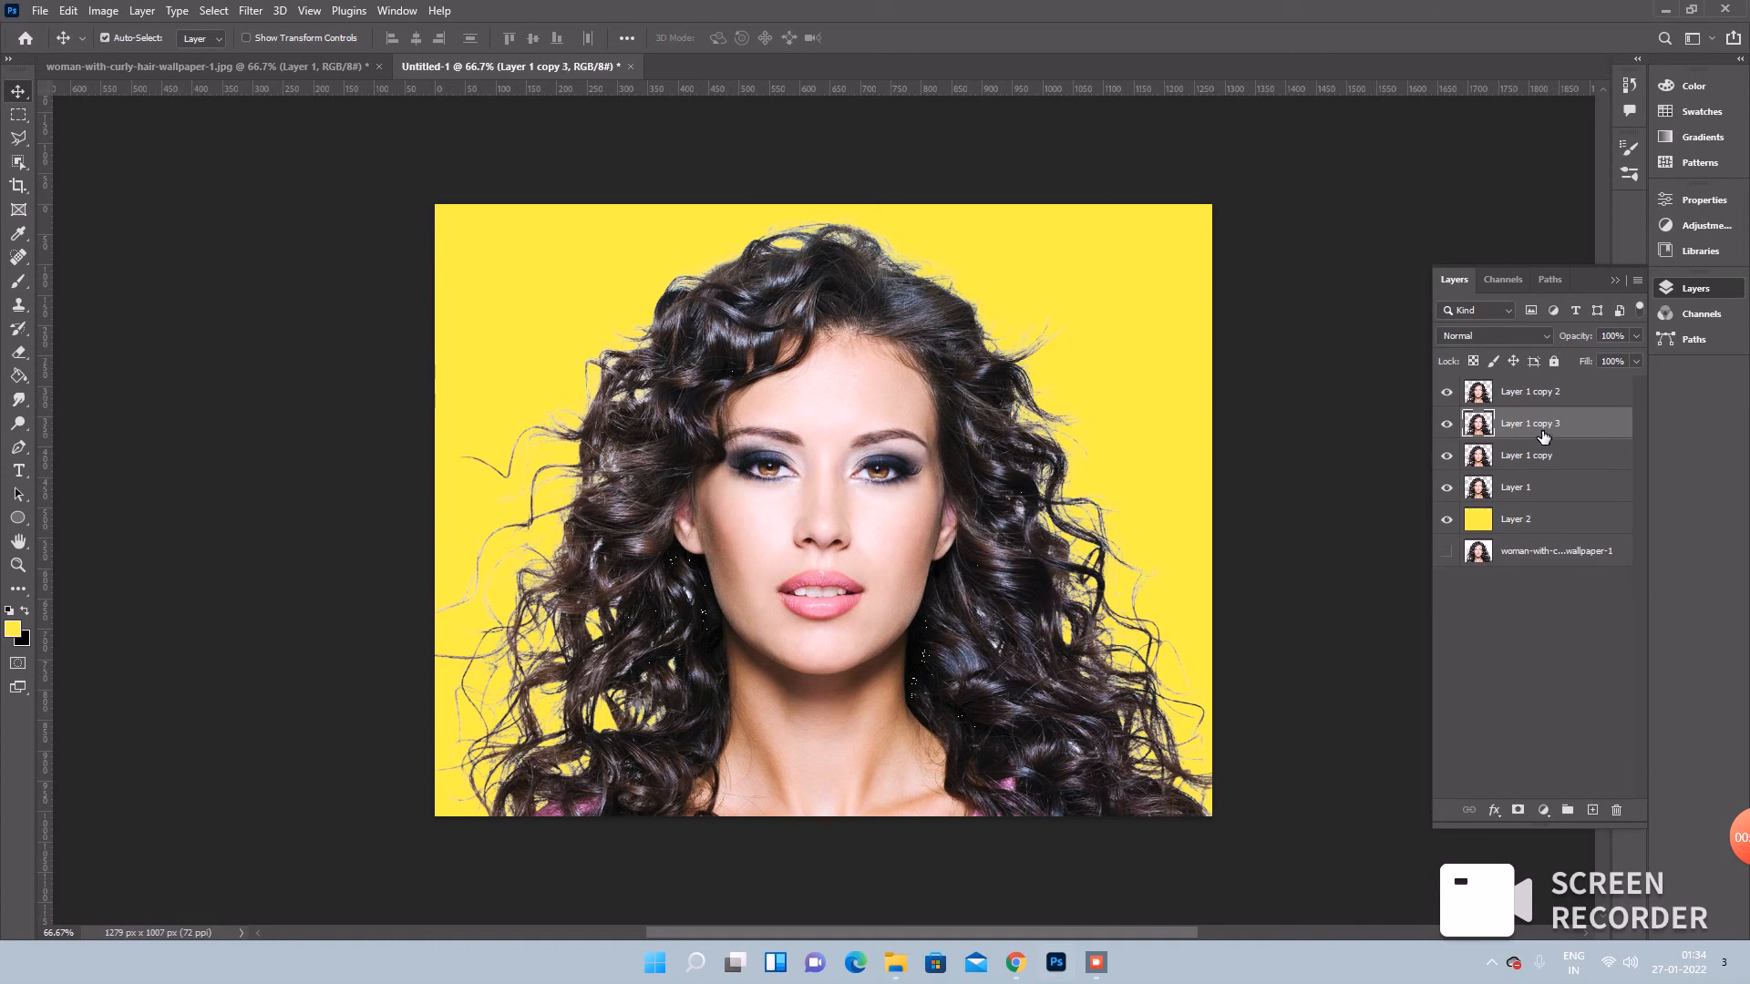
# - Set the blend mode of Layer 1 copy 3 to Multiply and of Layer 1 copy to Overlay
pyautogui.click(1495, 336)
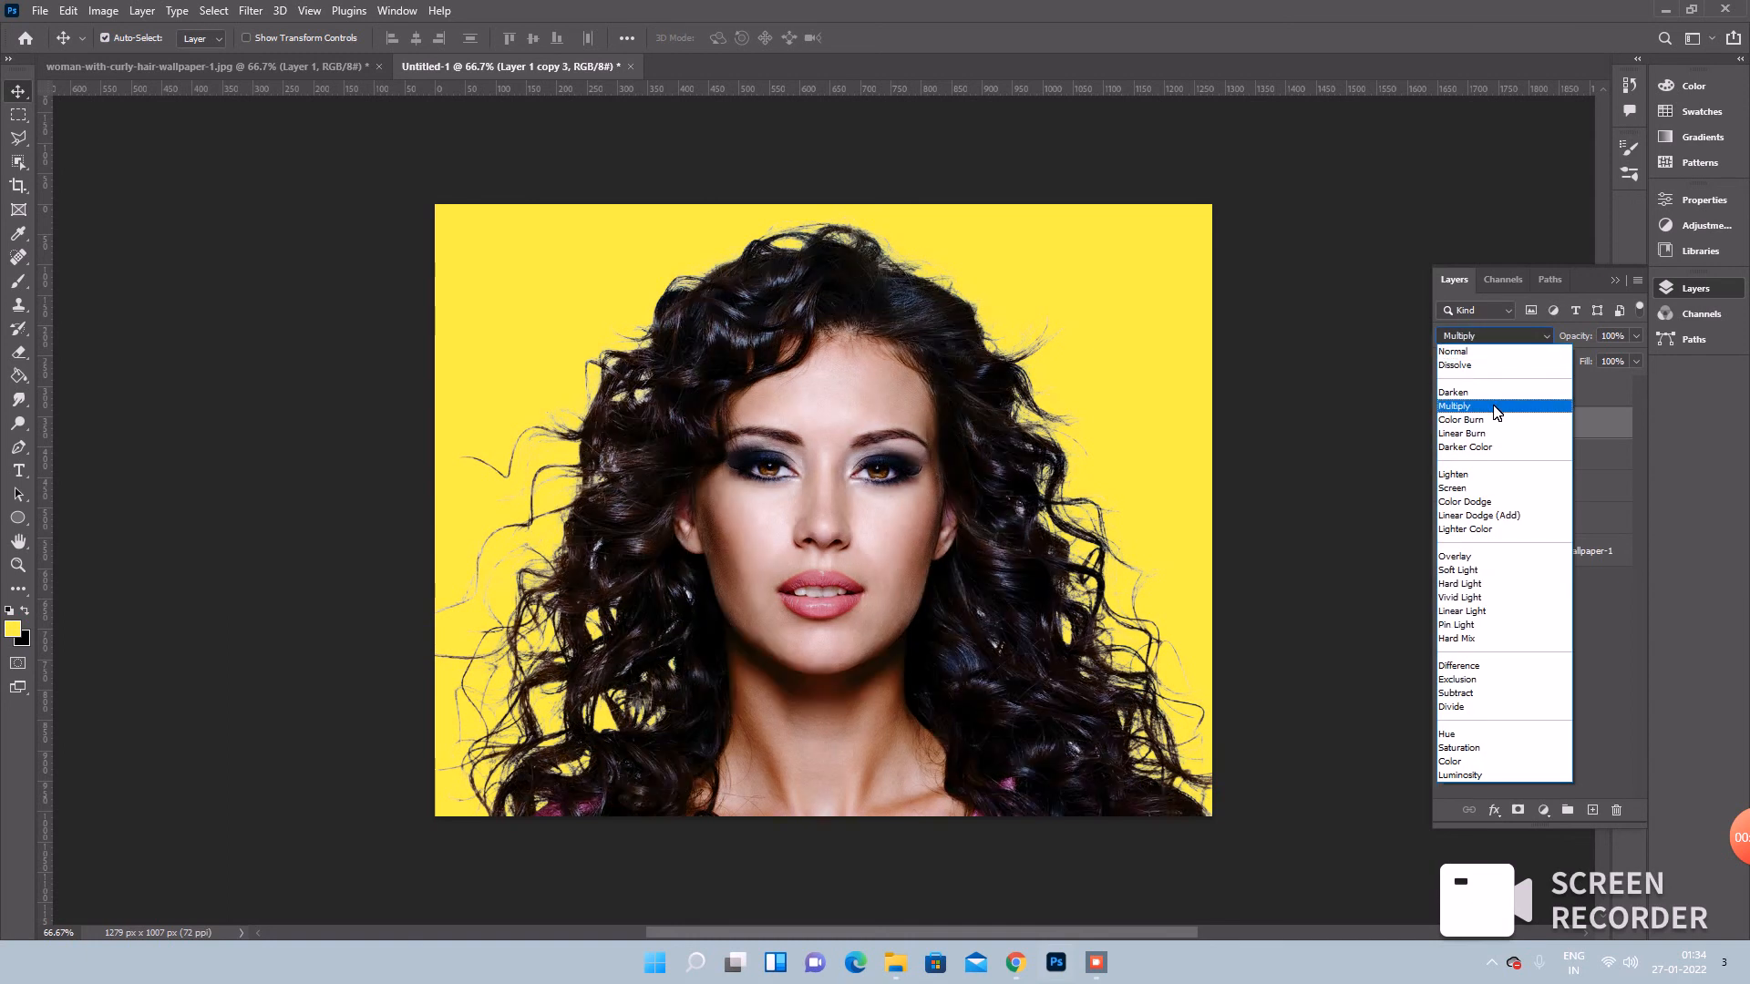
pyautogui.click(1496, 407)
pyautogui.click(1511, 463)
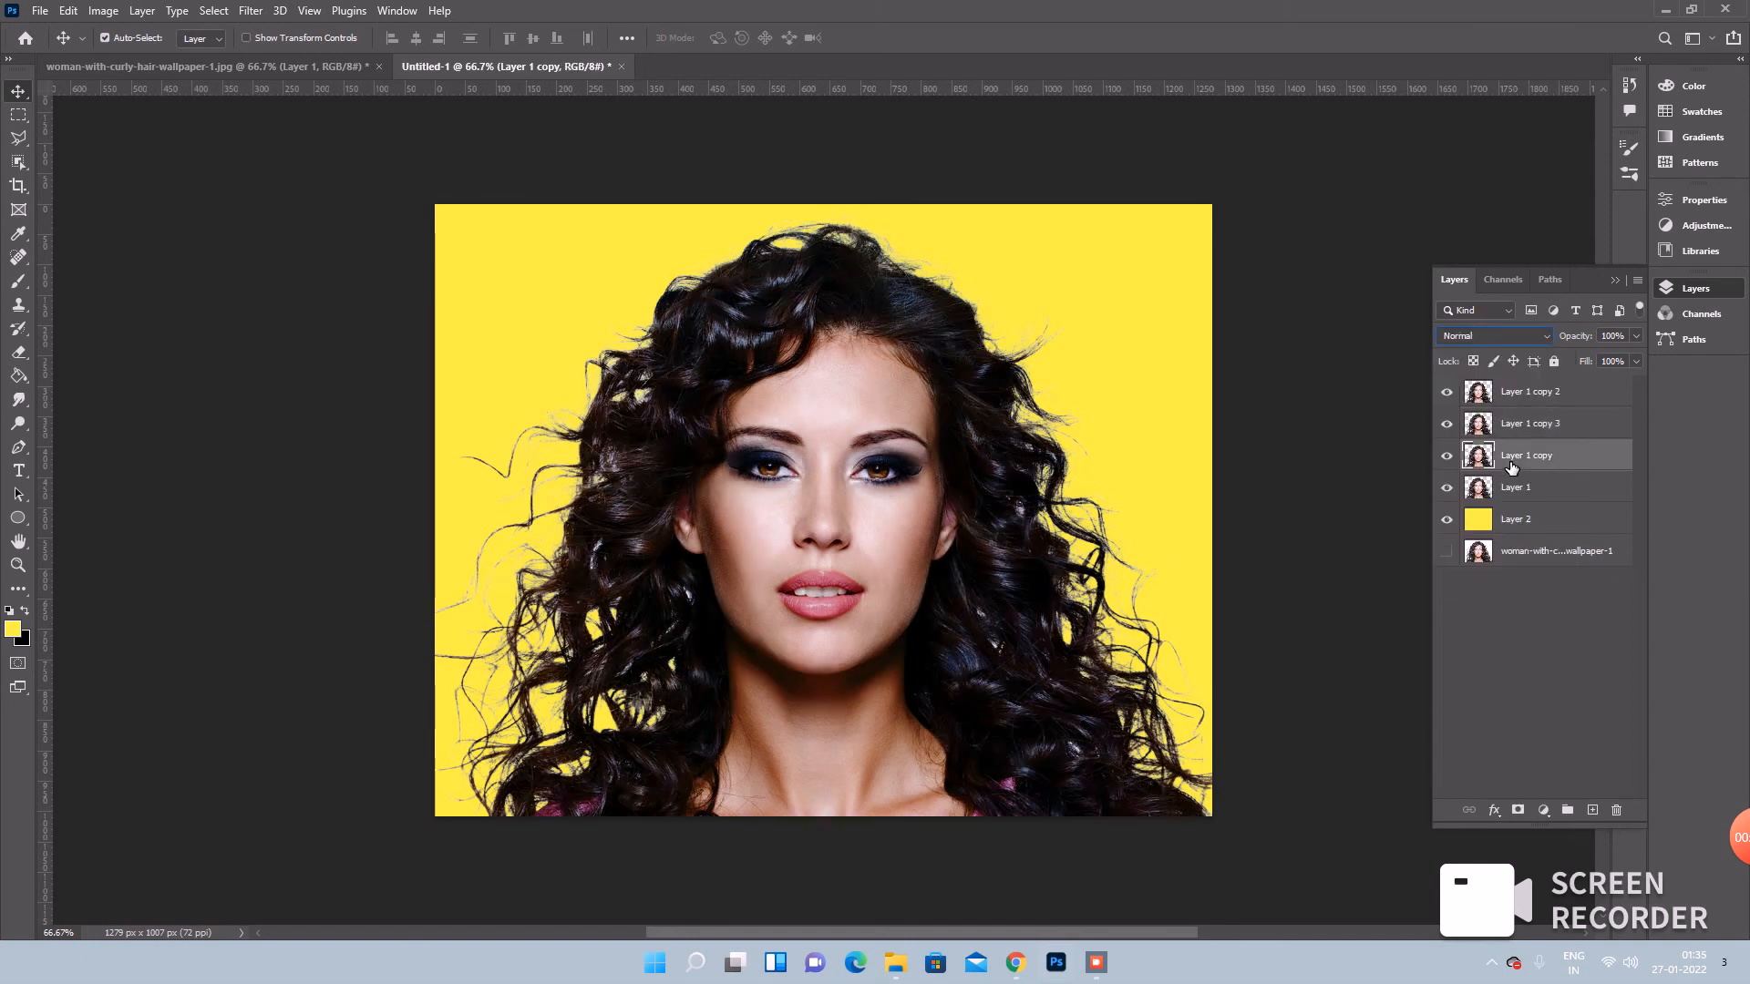
pyautogui.click(1495, 339)
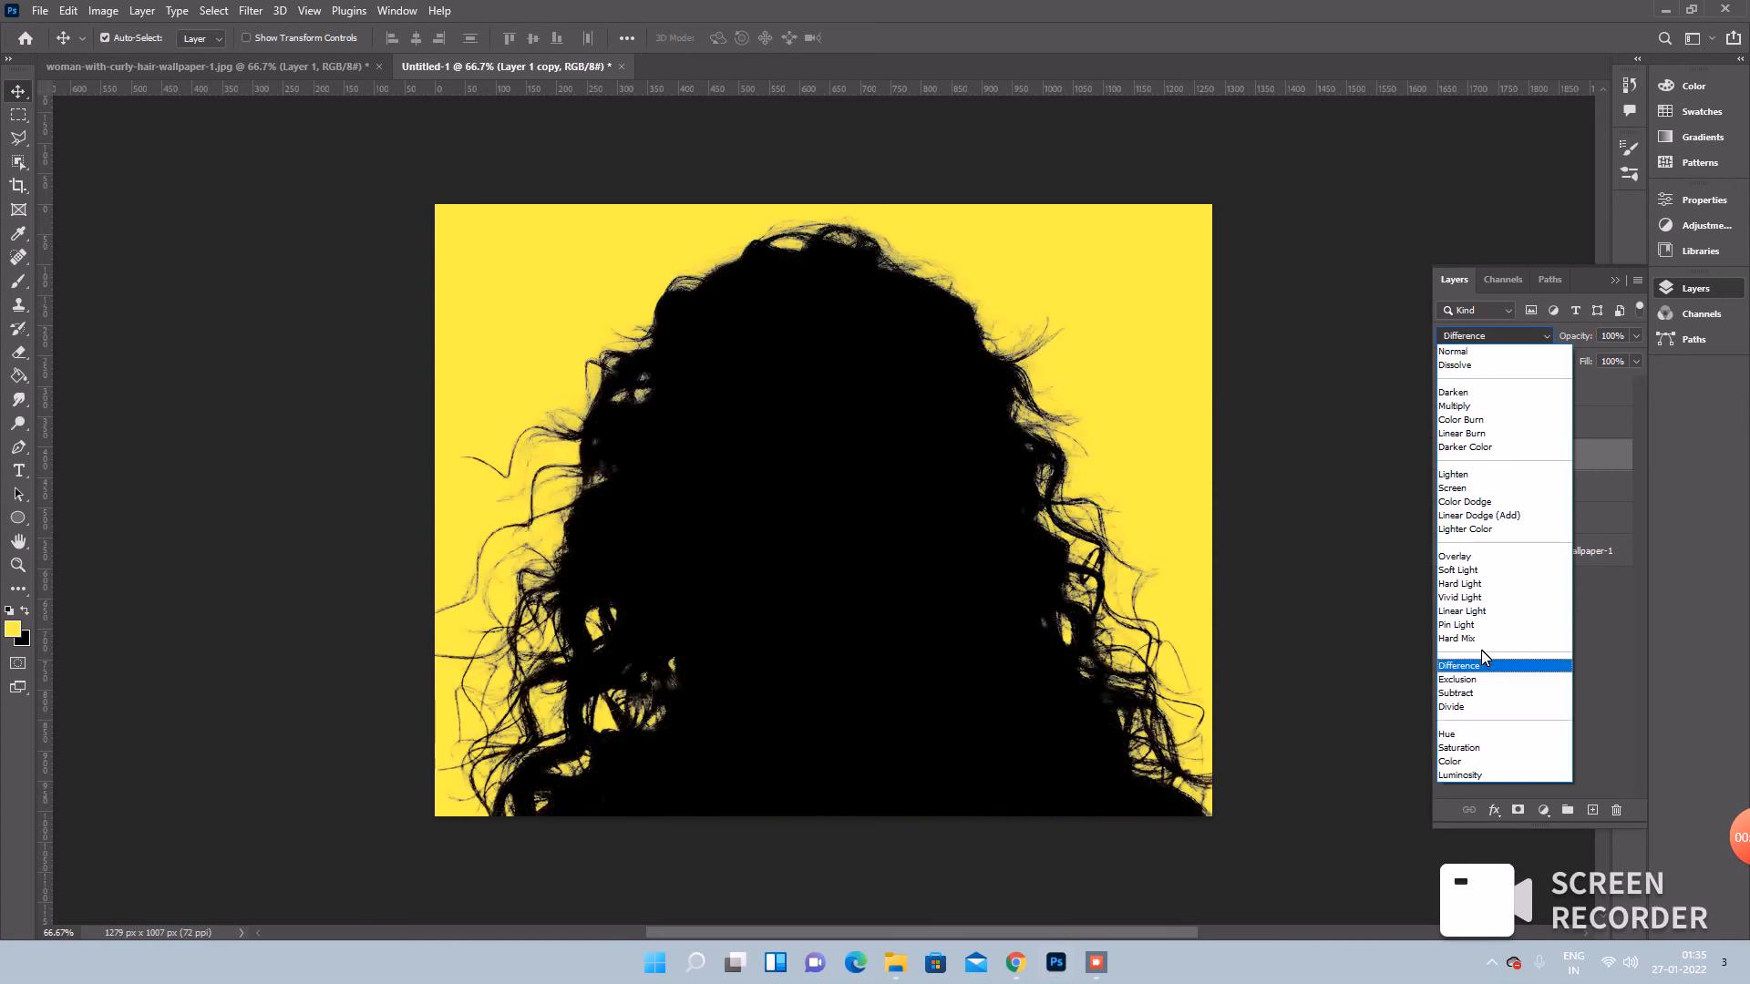
pyautogui.click(1482, 558)
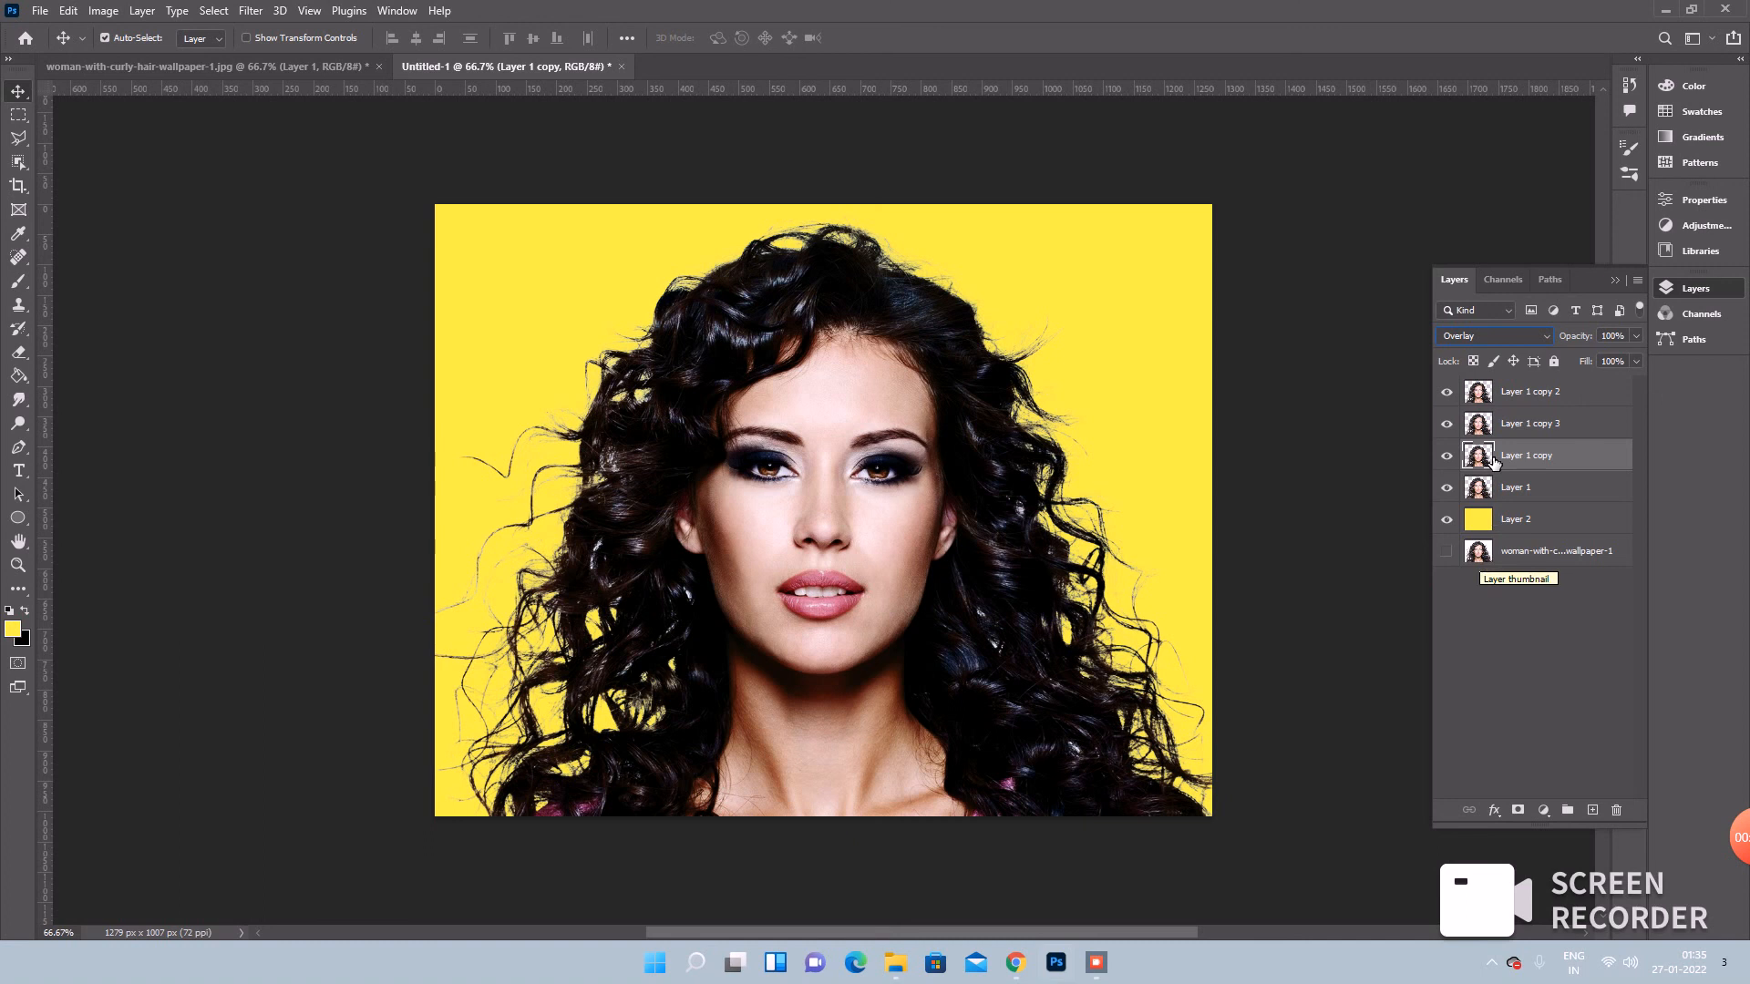
# - Lower the opacity to 53% on Layer 1 copy 2, 47% on Layer 1 copy 3 and 41% on Layer 1 copy
pyautogui.click(1555, 390)
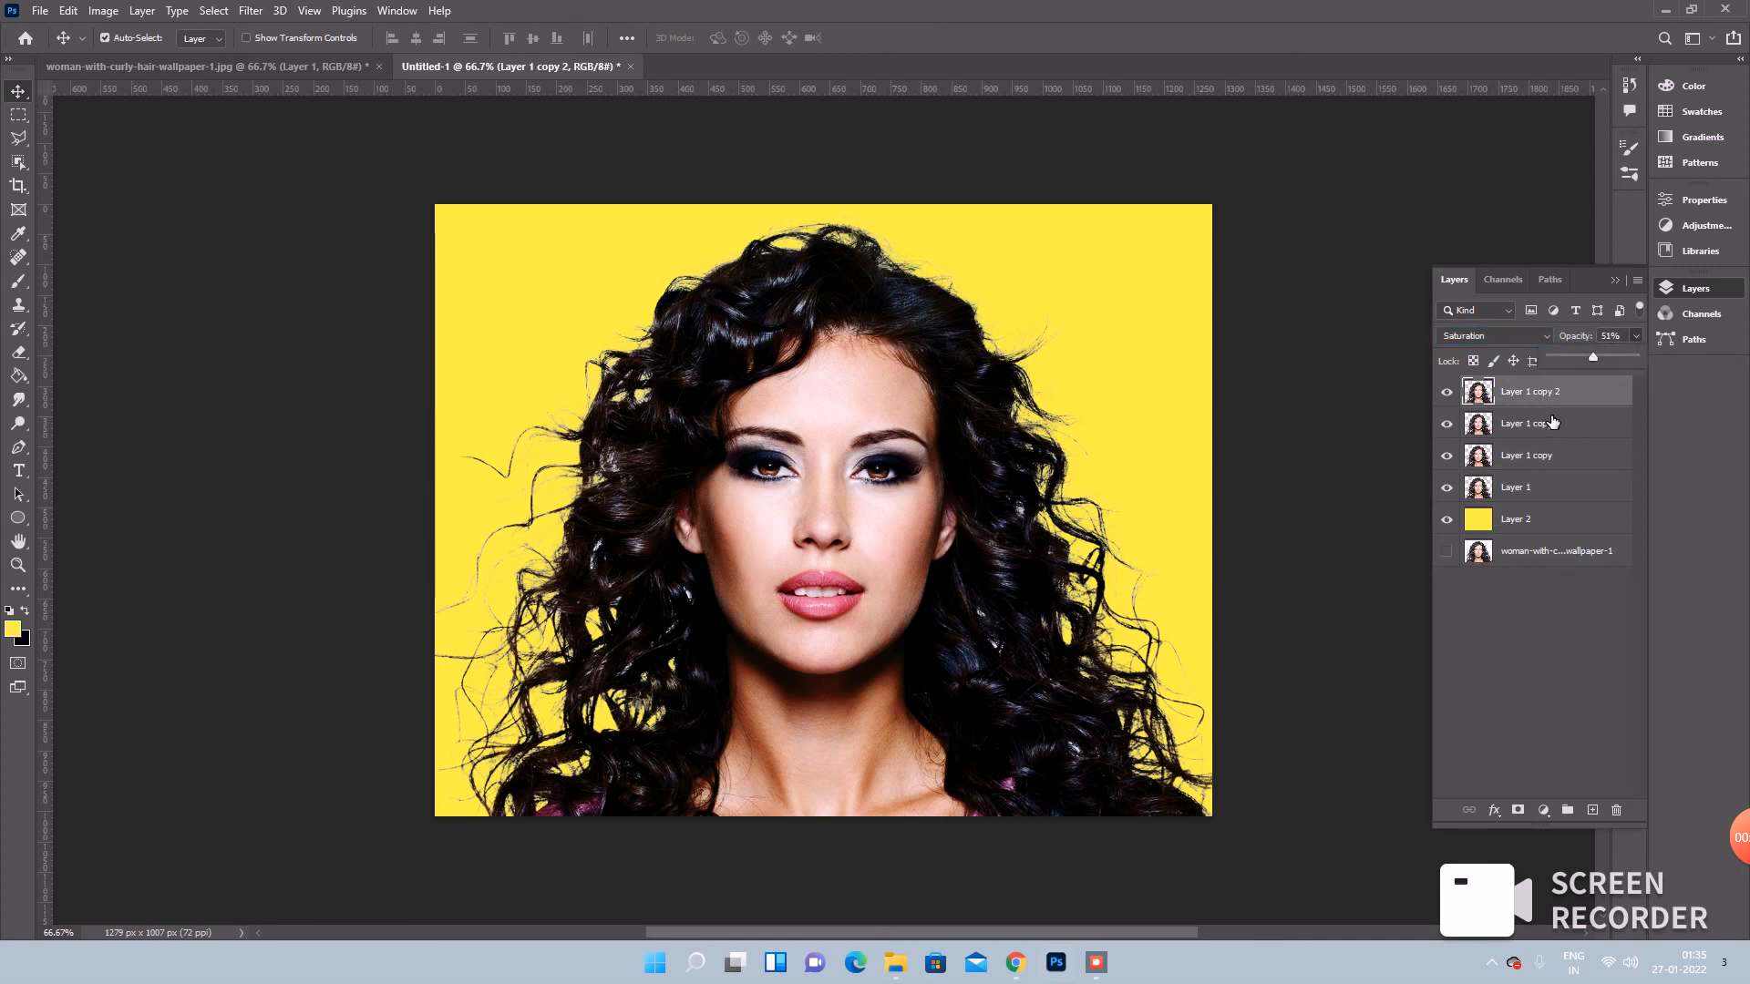
pyautogui.click(1553, 423)
pyautogui.click(1636, 336)
pyautogui.click(1595, 357)
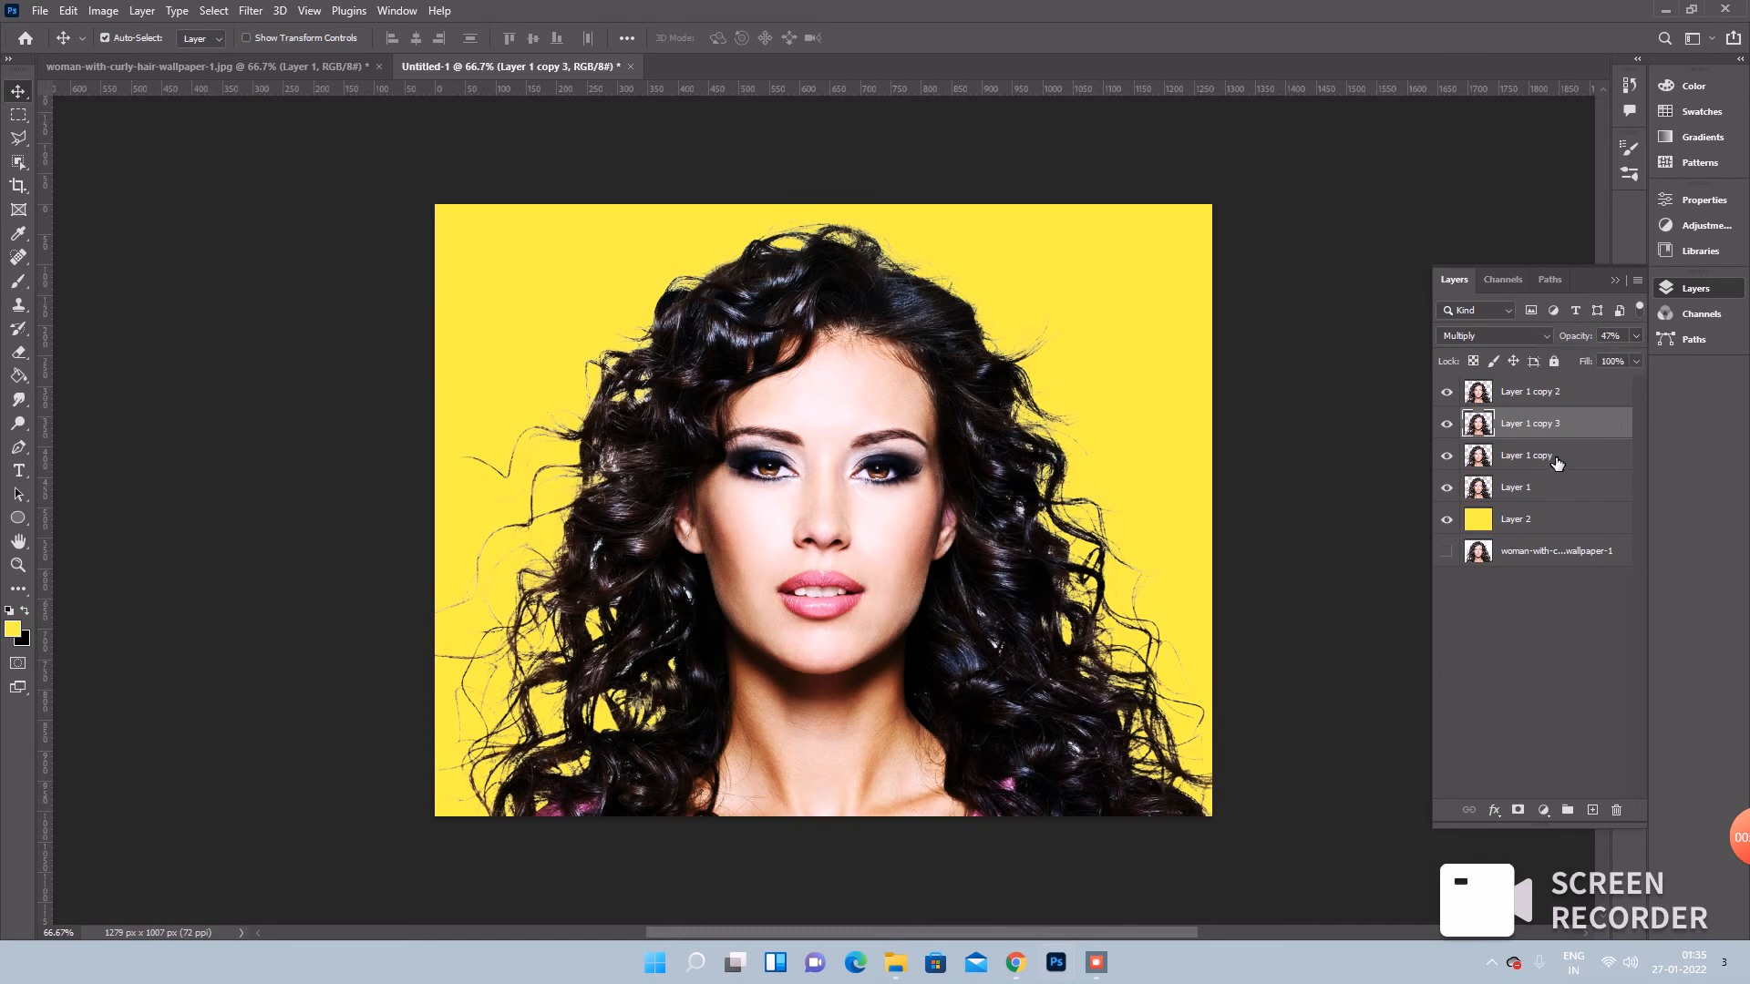
pyautogui.click(1561, 456)
pyautogui.click(1593, 357)
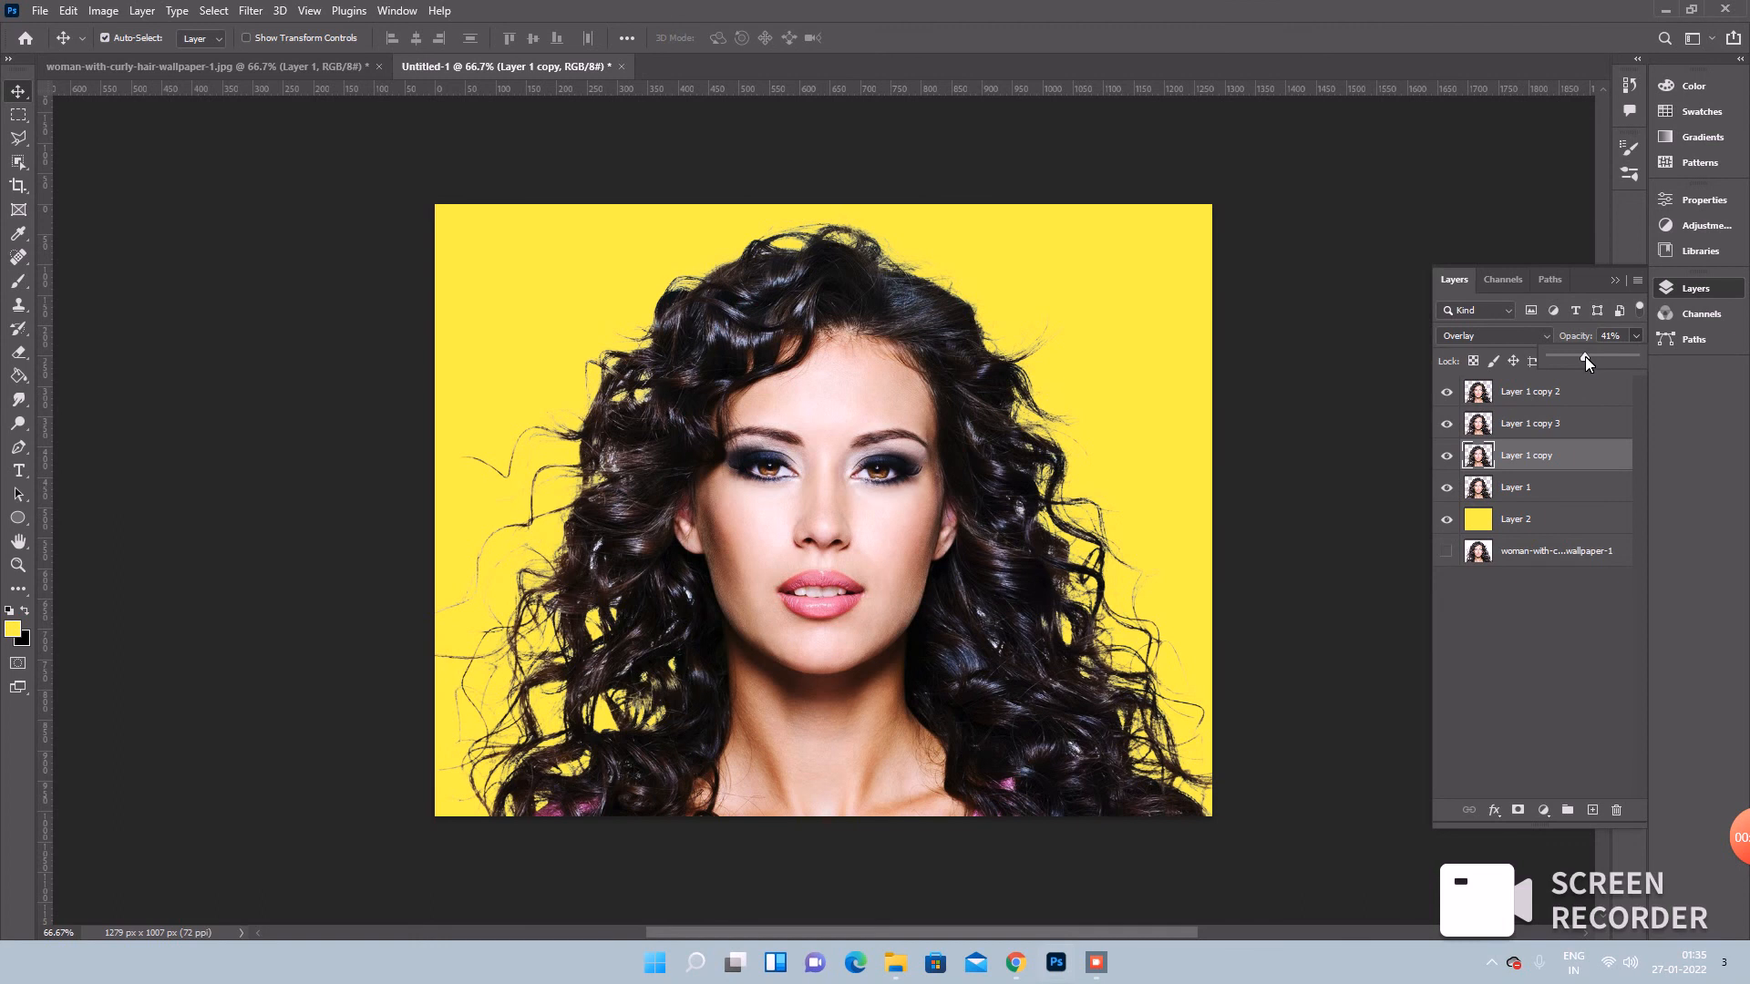
pyautogui.click(1554, 498)
pyautogui.click(1635, 337)
pyautogui.click(1595, 356)
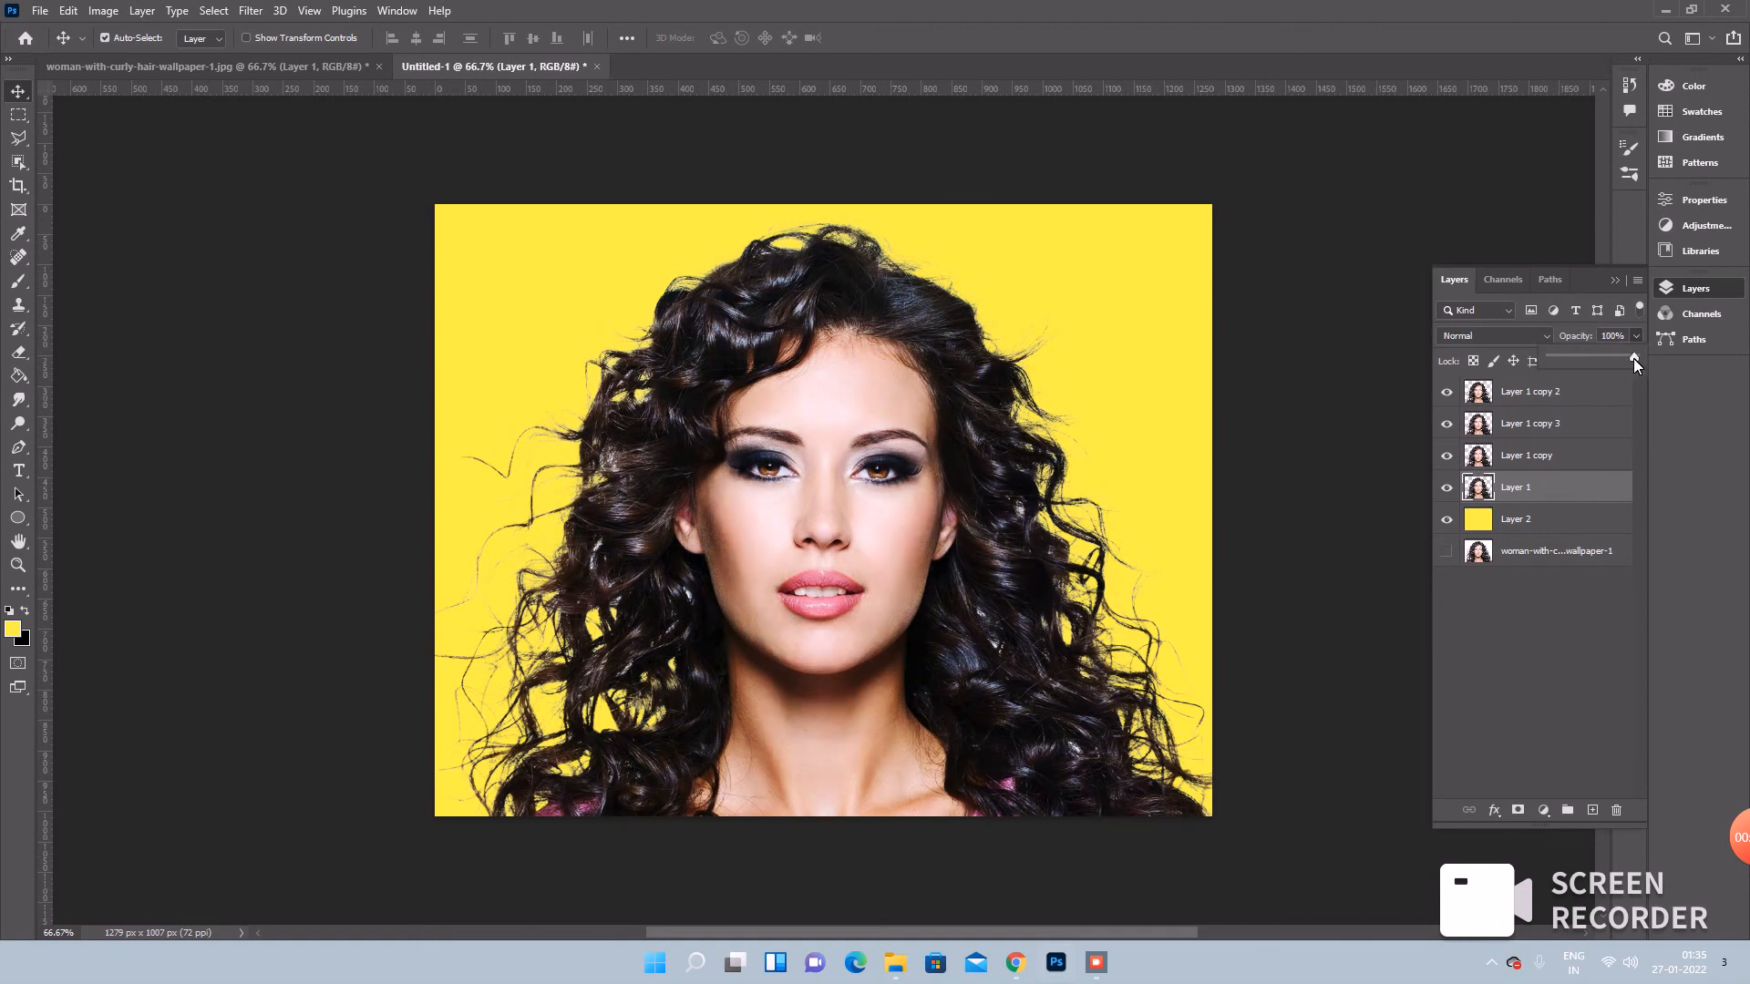
# - Refill the yellow background layer, Layer 2, with bright magenta using the Paint Bucket
pyautogui.click(1446, 547)
pyautogui.click(1527, 528)
pyautogui.click(19, 375)
pyautogui.click(14, 628)
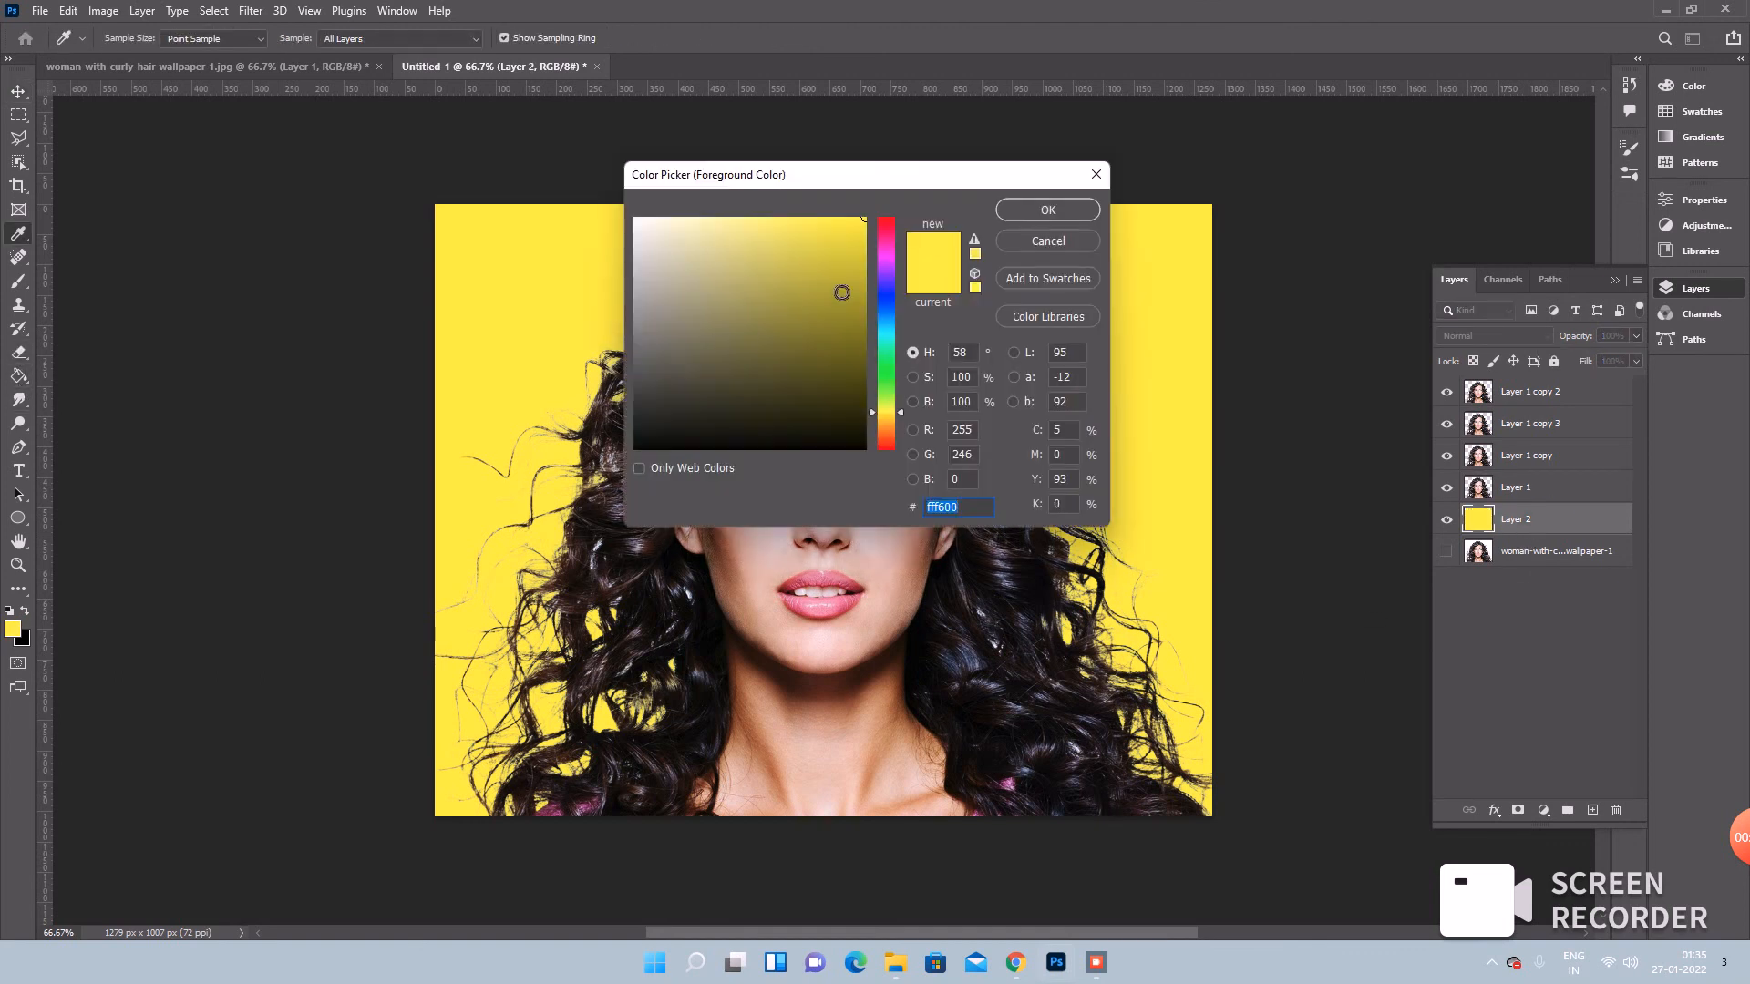
pyautogui.click(898, 248)
pyautogui.click(1028, 213)
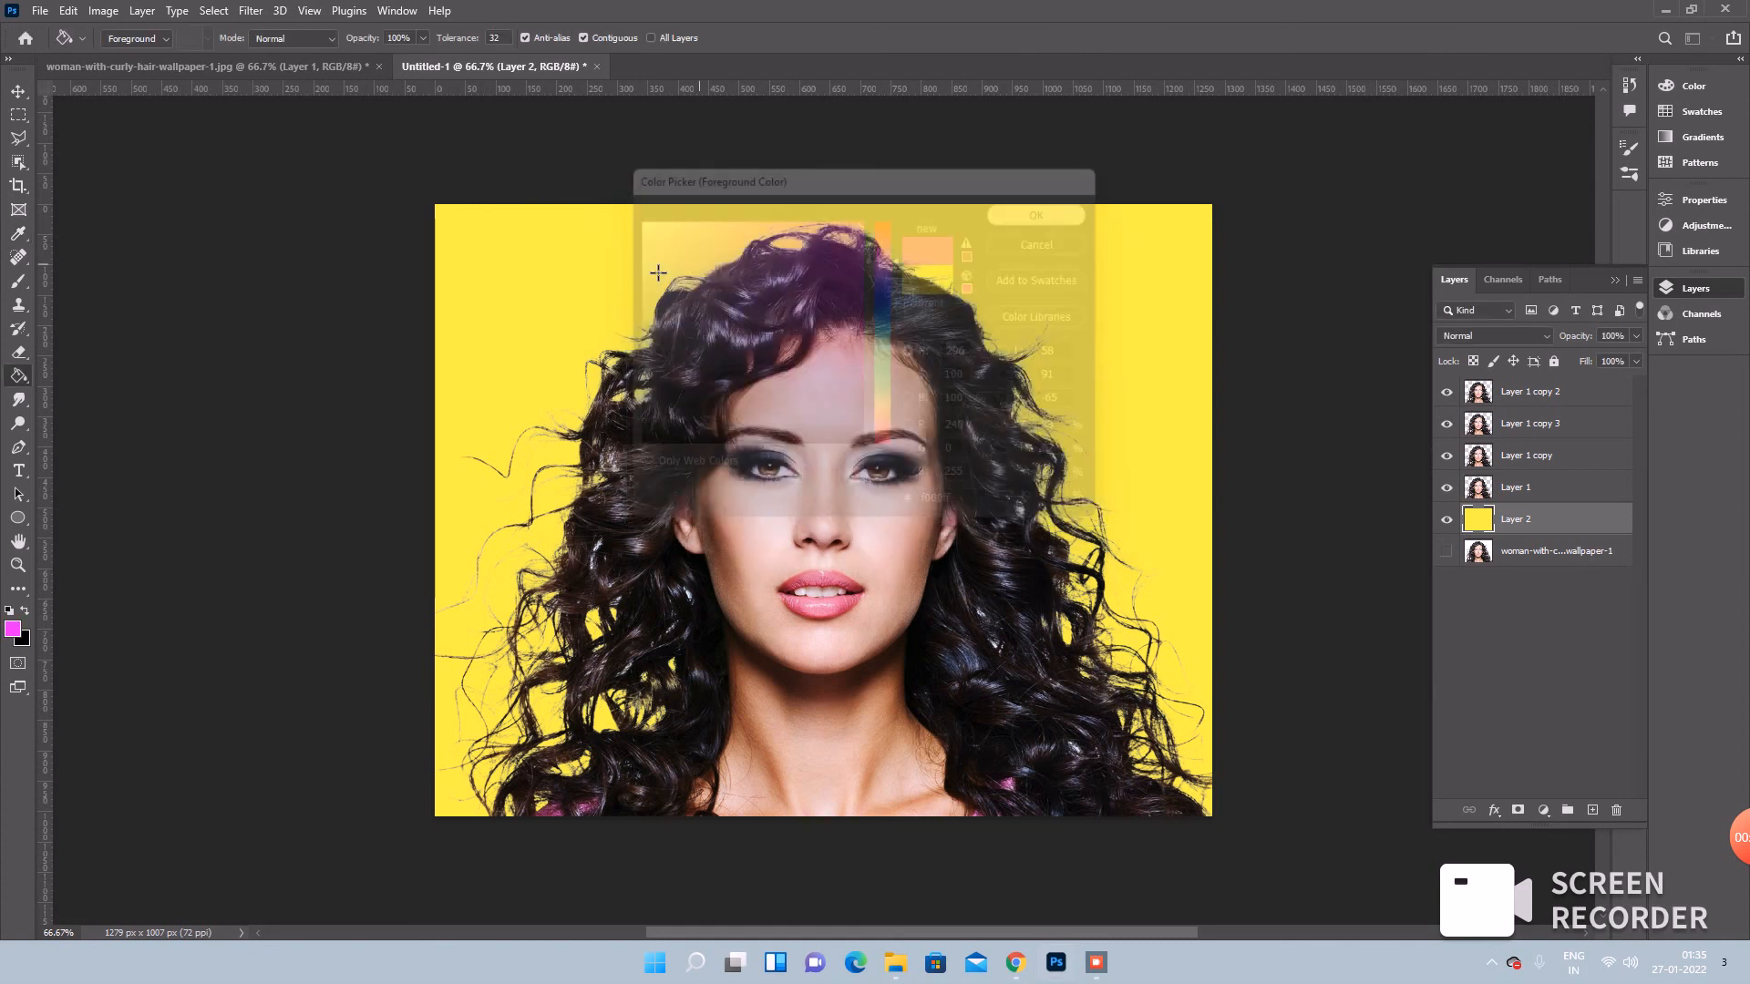
pyautogui.click(533, 274)
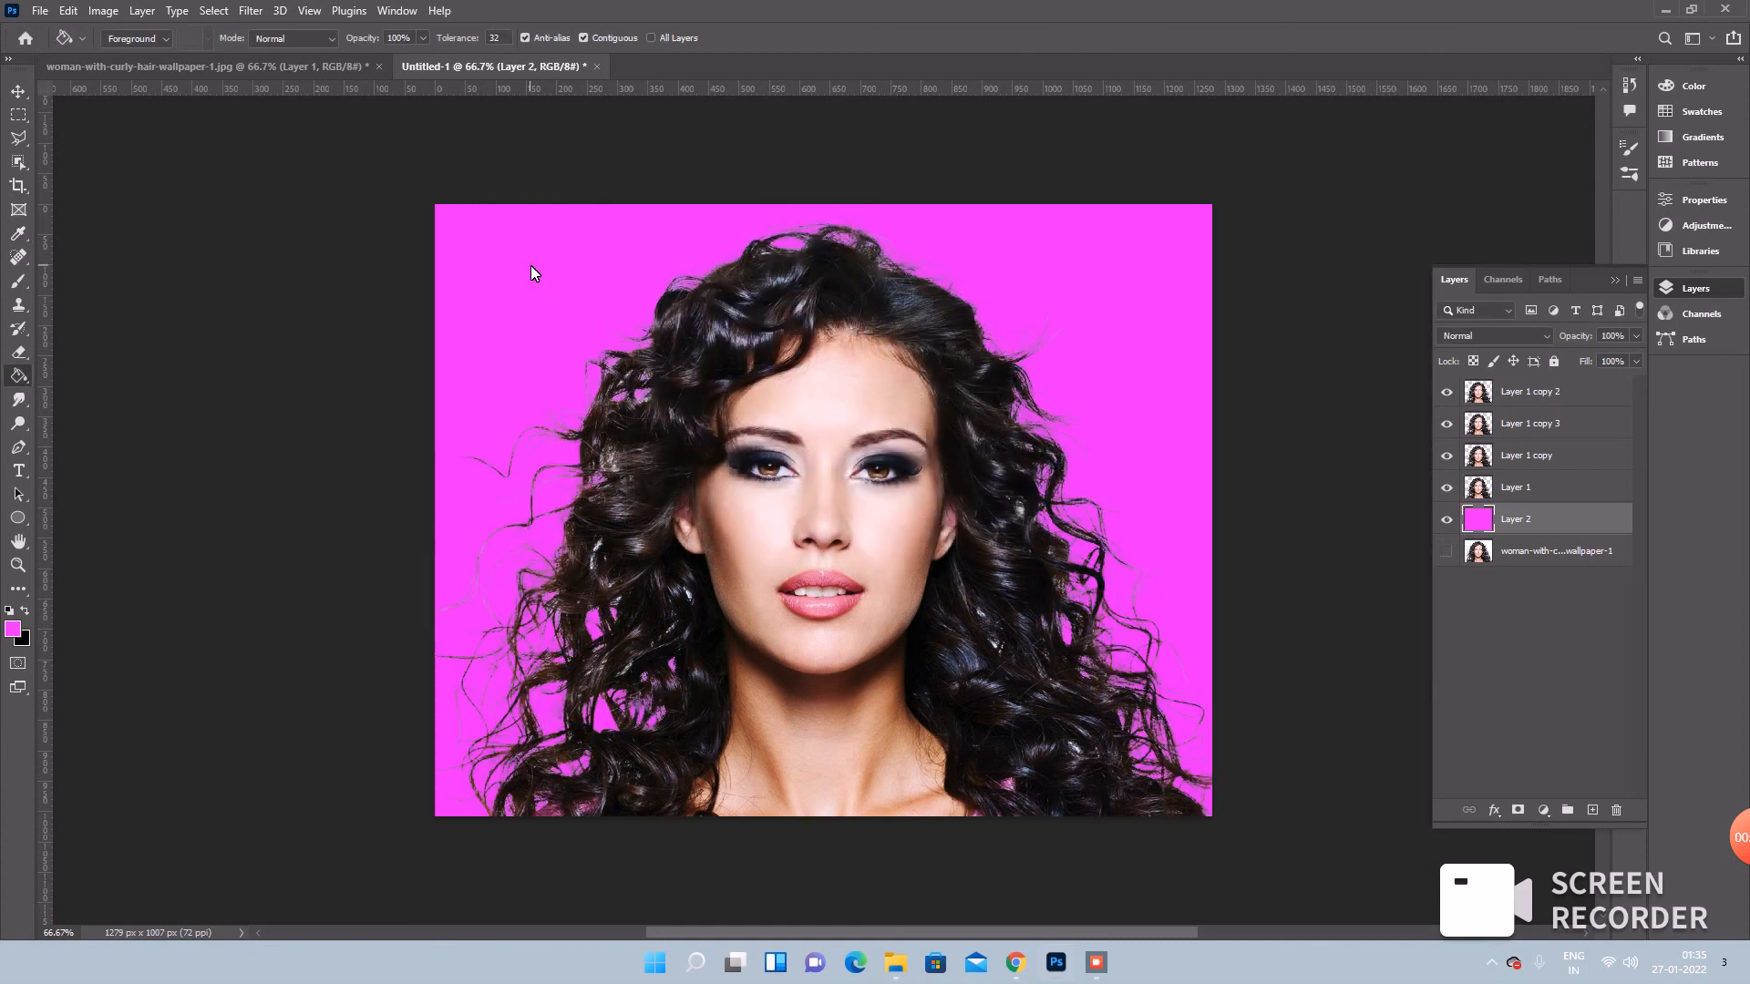
# - Fill the background layer, Layer 2, with the blue 4200ff using the Paint Bucket
pyautogui.click(14, 629)
pyautogui.click(891, 294)
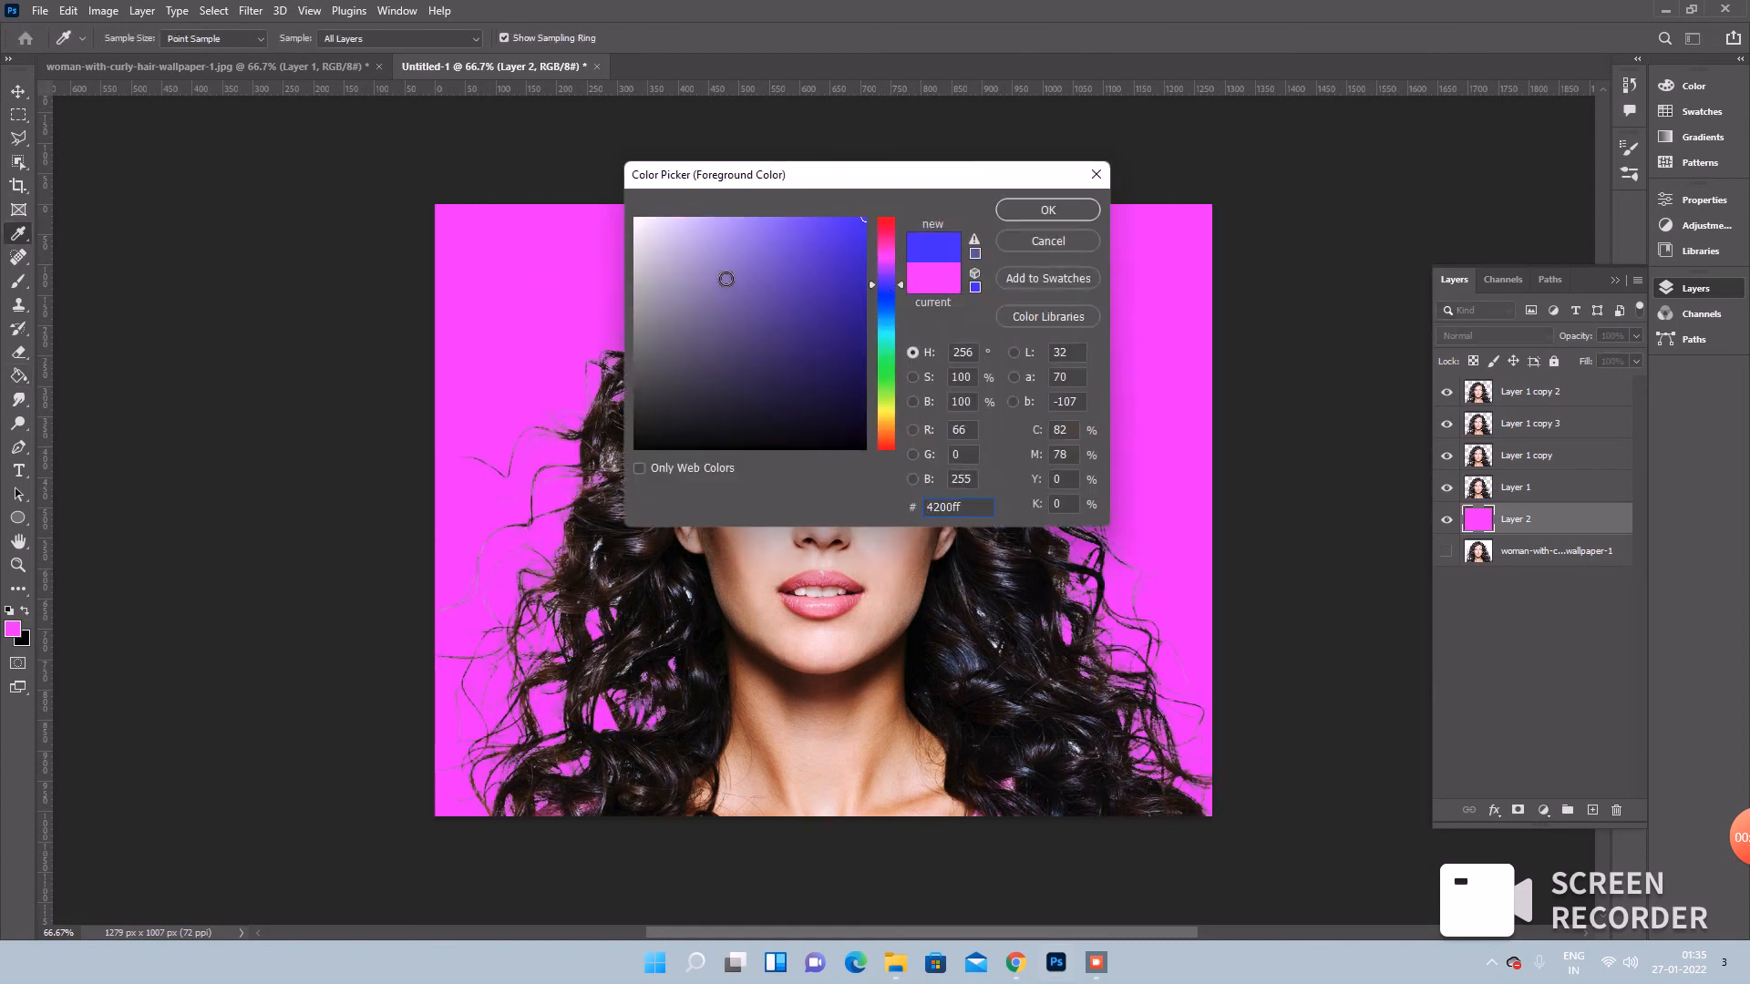
pyautogui.click(1049, 210)
pyautogui.click(516, 332)
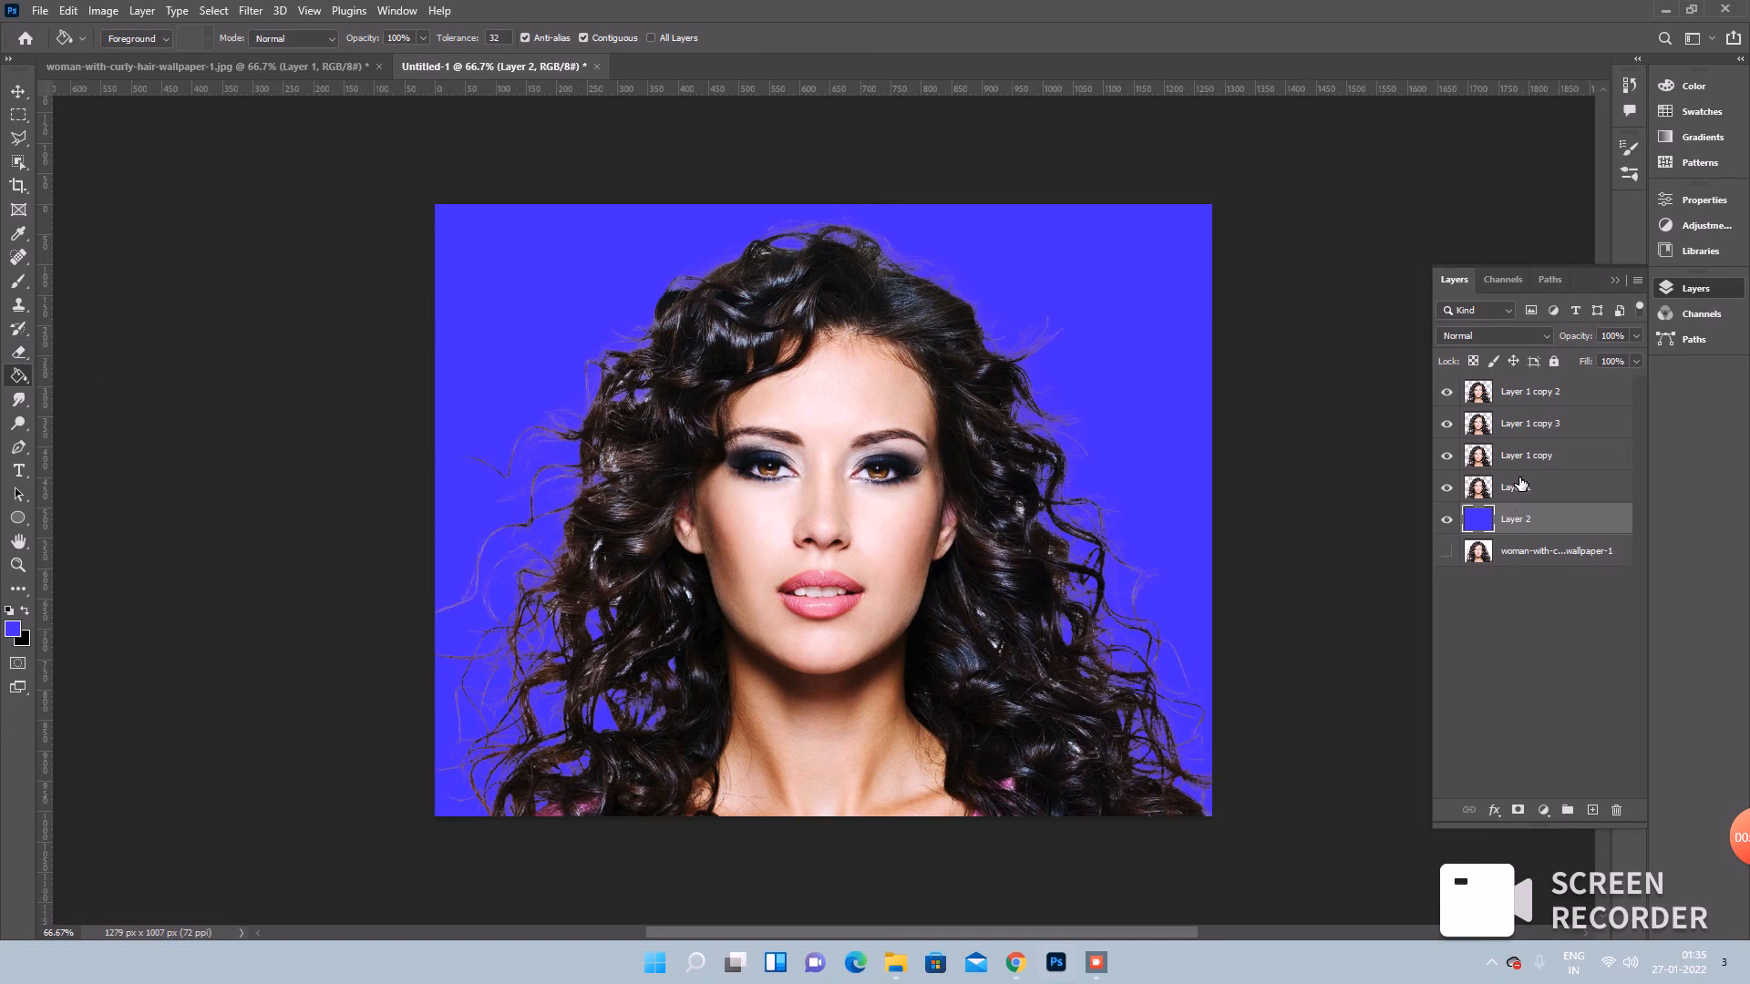
# - Load the outline of Layer 1 copy 2 as a selection and ready the Brush with black foreground and reduced opacity
pyautogui.click(1542, 406)
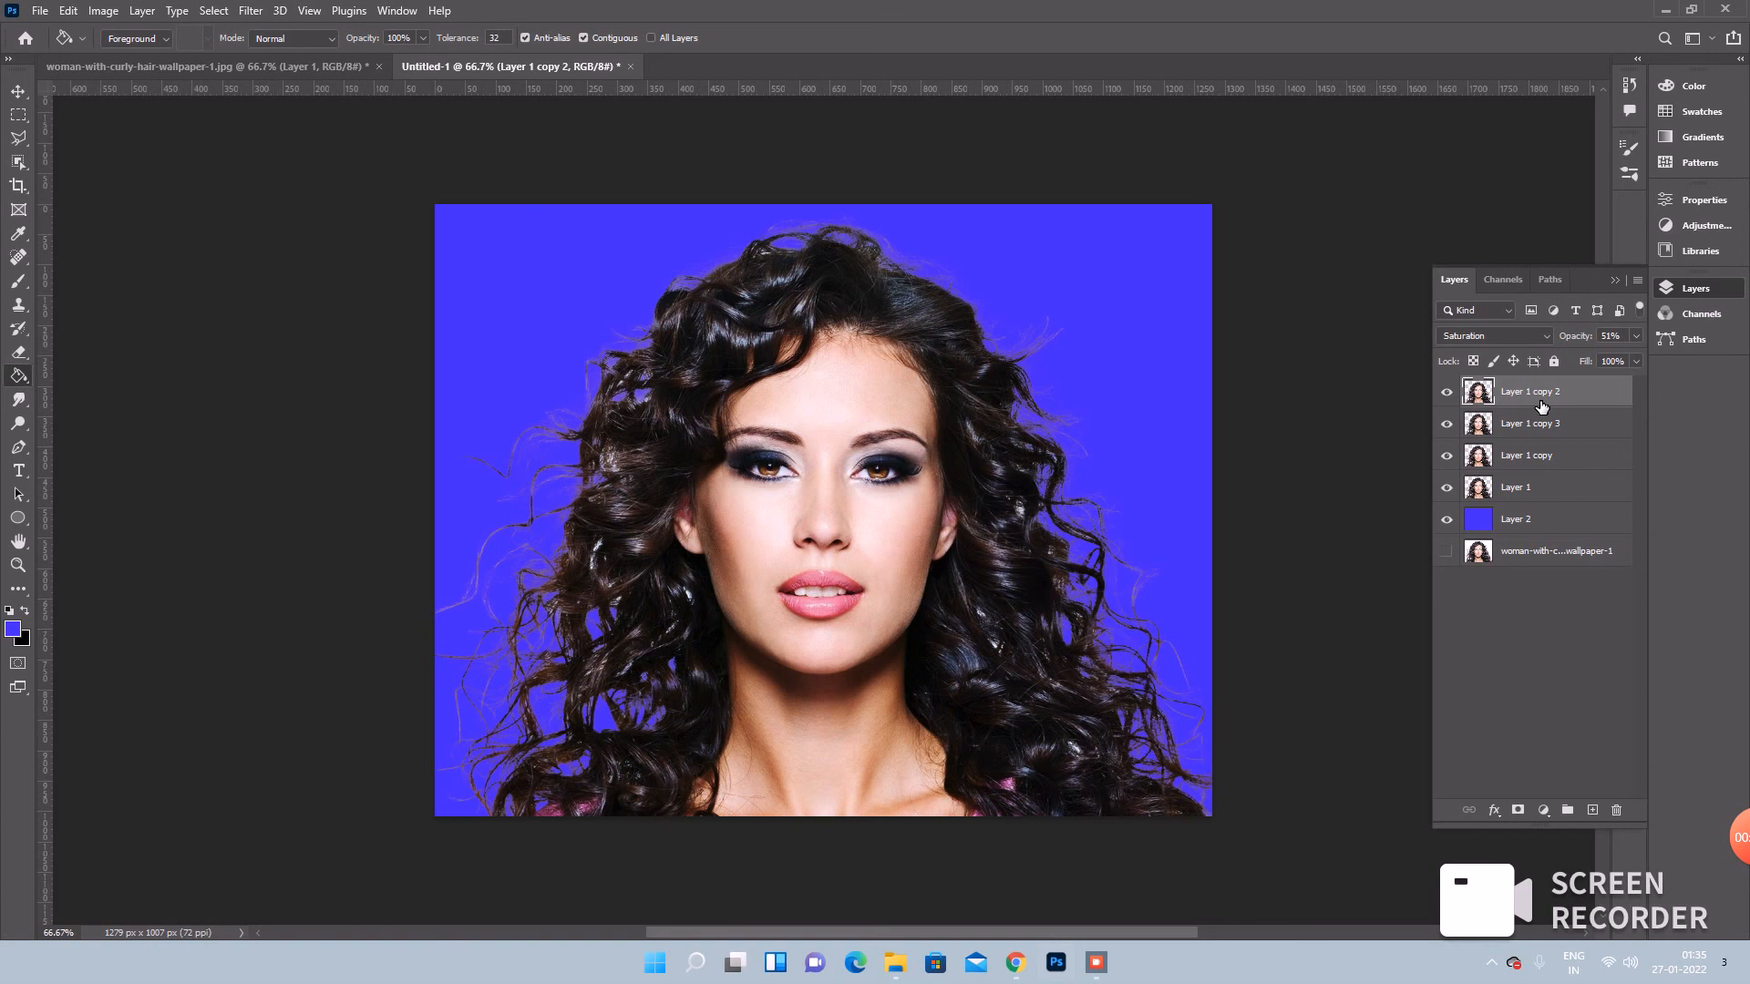
pyautogui.keyDown('ctrl'); pyautogui.click(1484, 399); pyautogui.keyUp('ctrl')
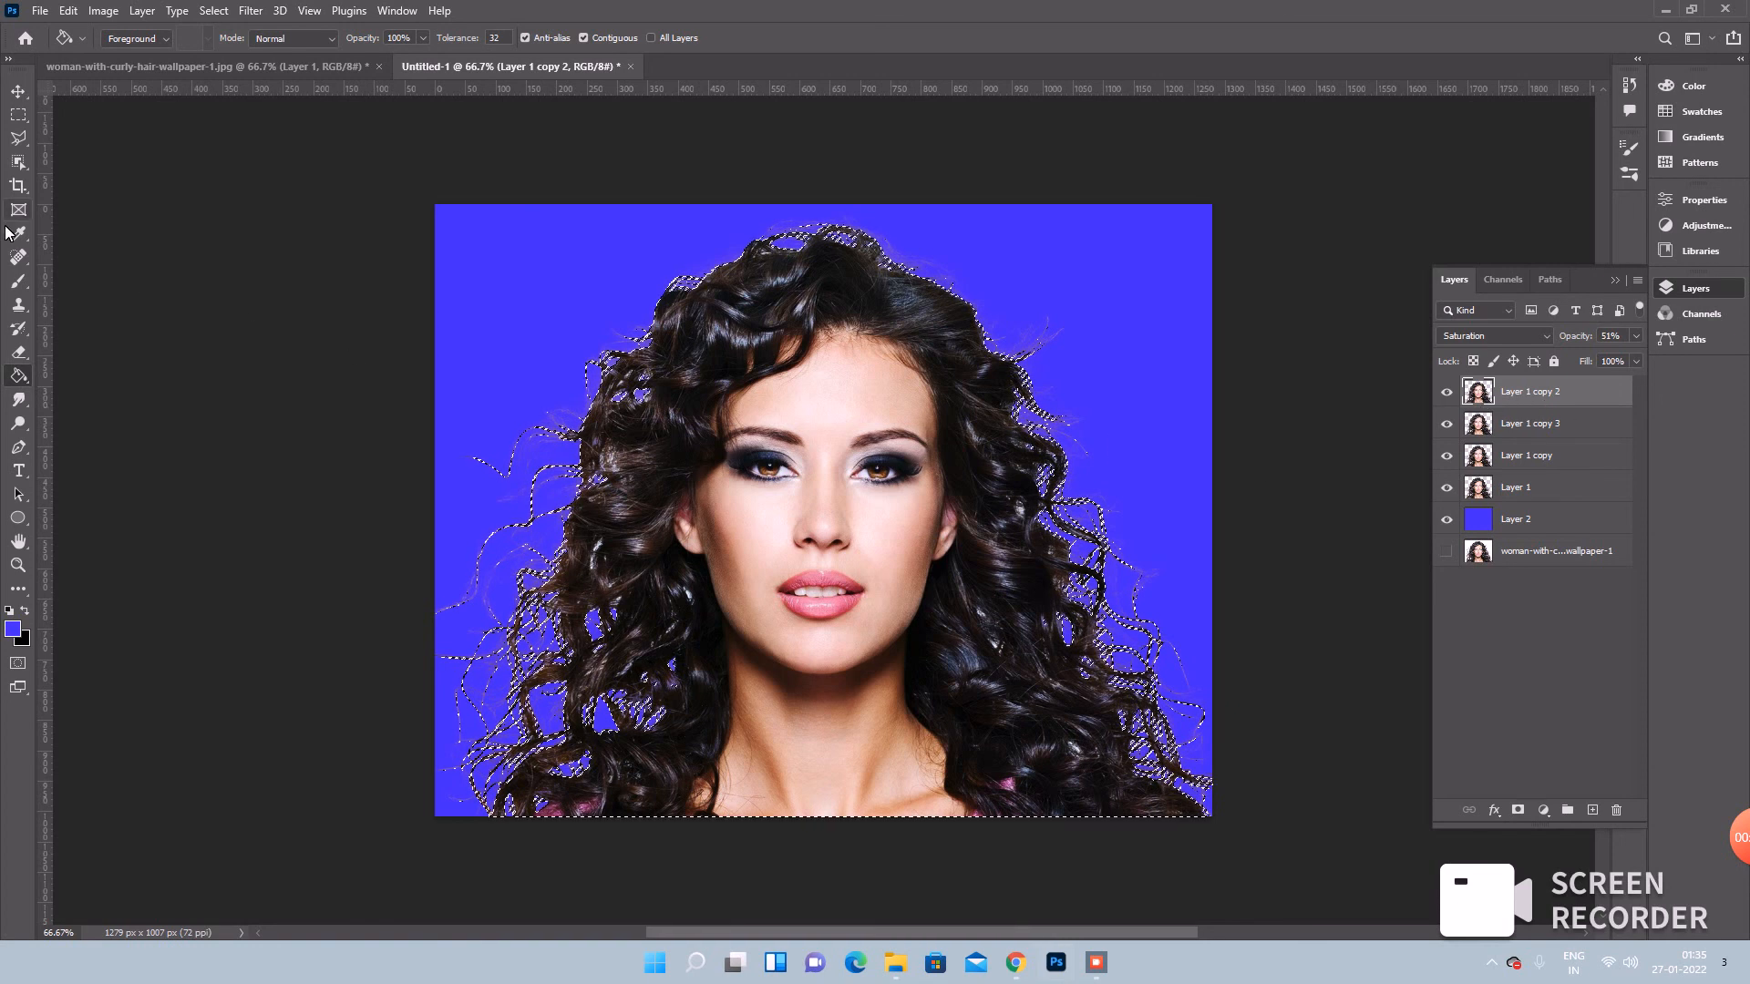
pyautogui.click(18, 281)
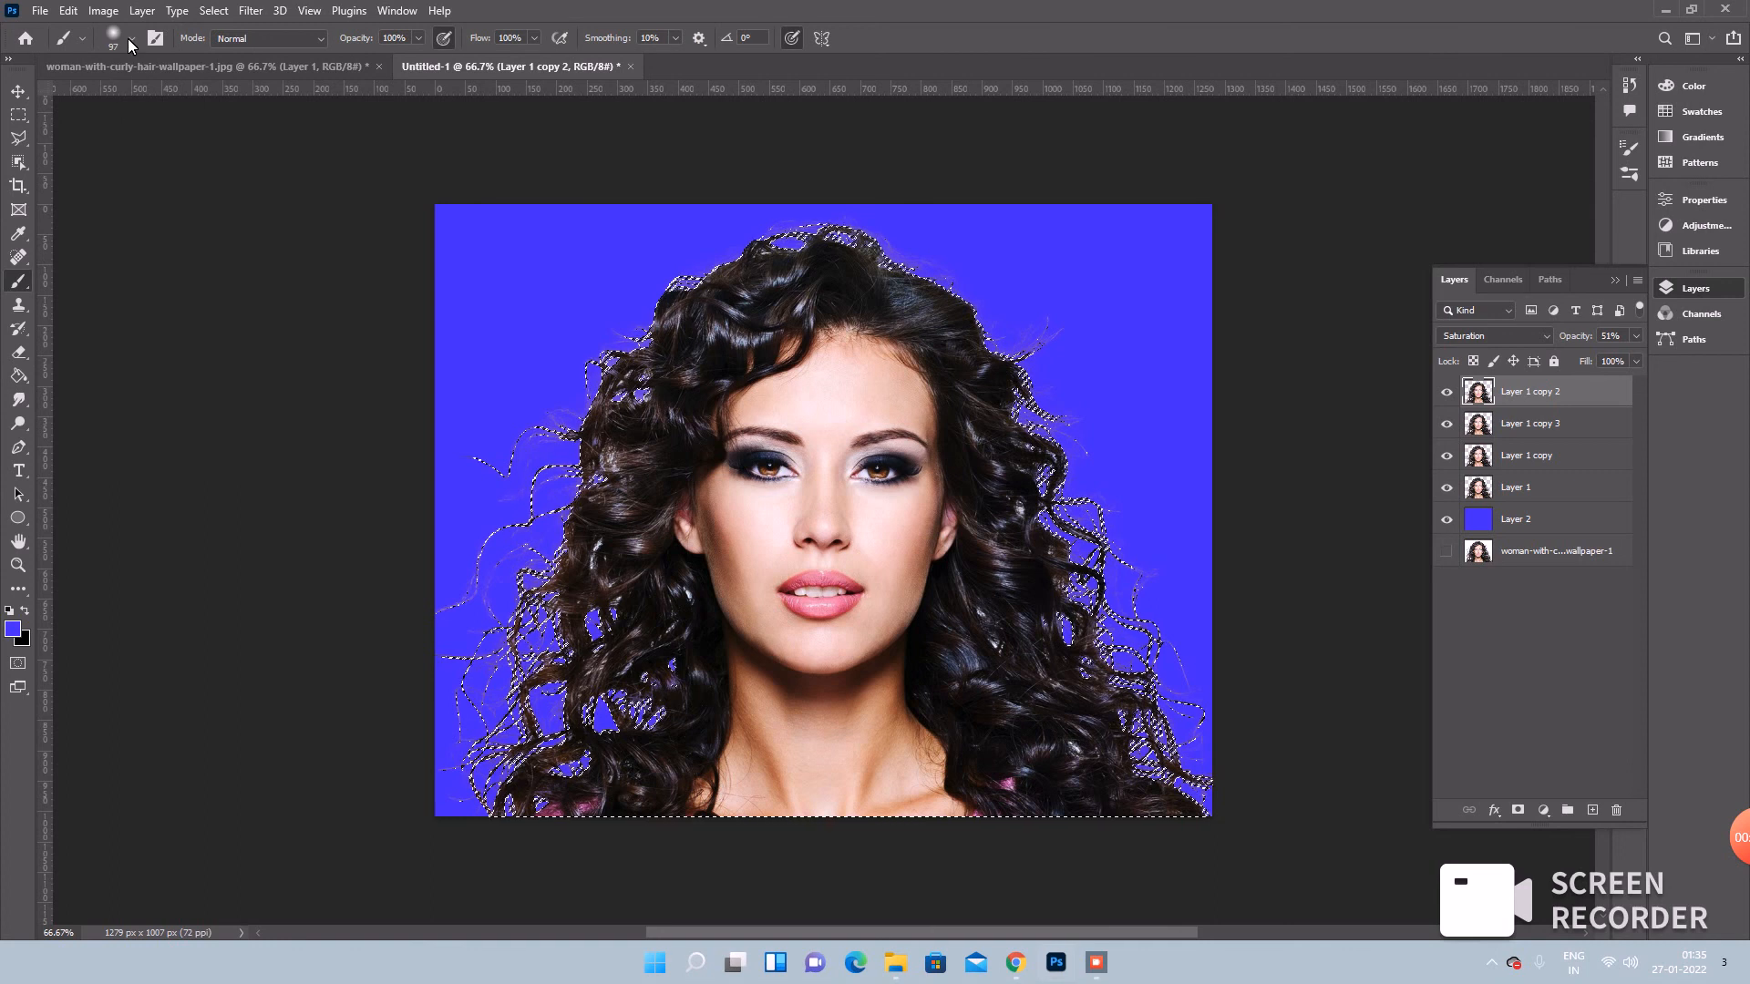
pyautogui.moveTo(418, 41); pyautogui.dragTo(369, 58)
pyautogui.click(25, 612)
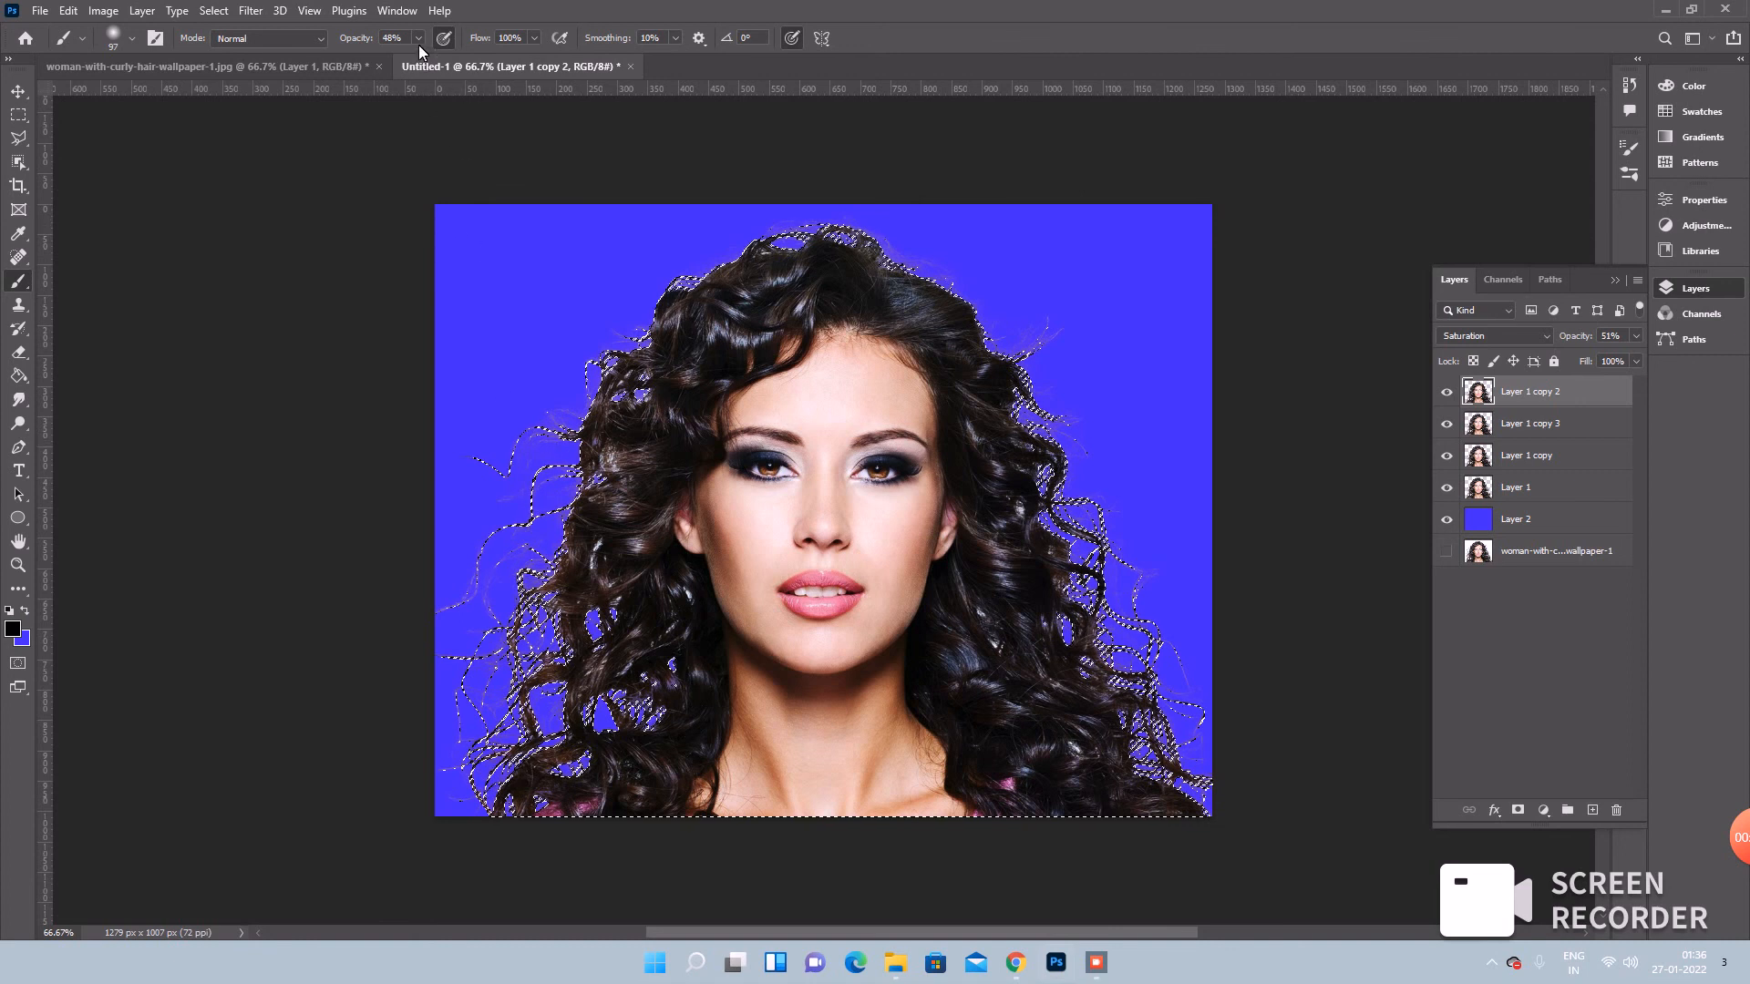
# - Set the Brush to a hard round tip of 174 px with 100% hardness and clear the selection
pyautogui.click(133, 42)
pyautogui.moveTo(160, 96); pyautogui.dragTo(179, 95)
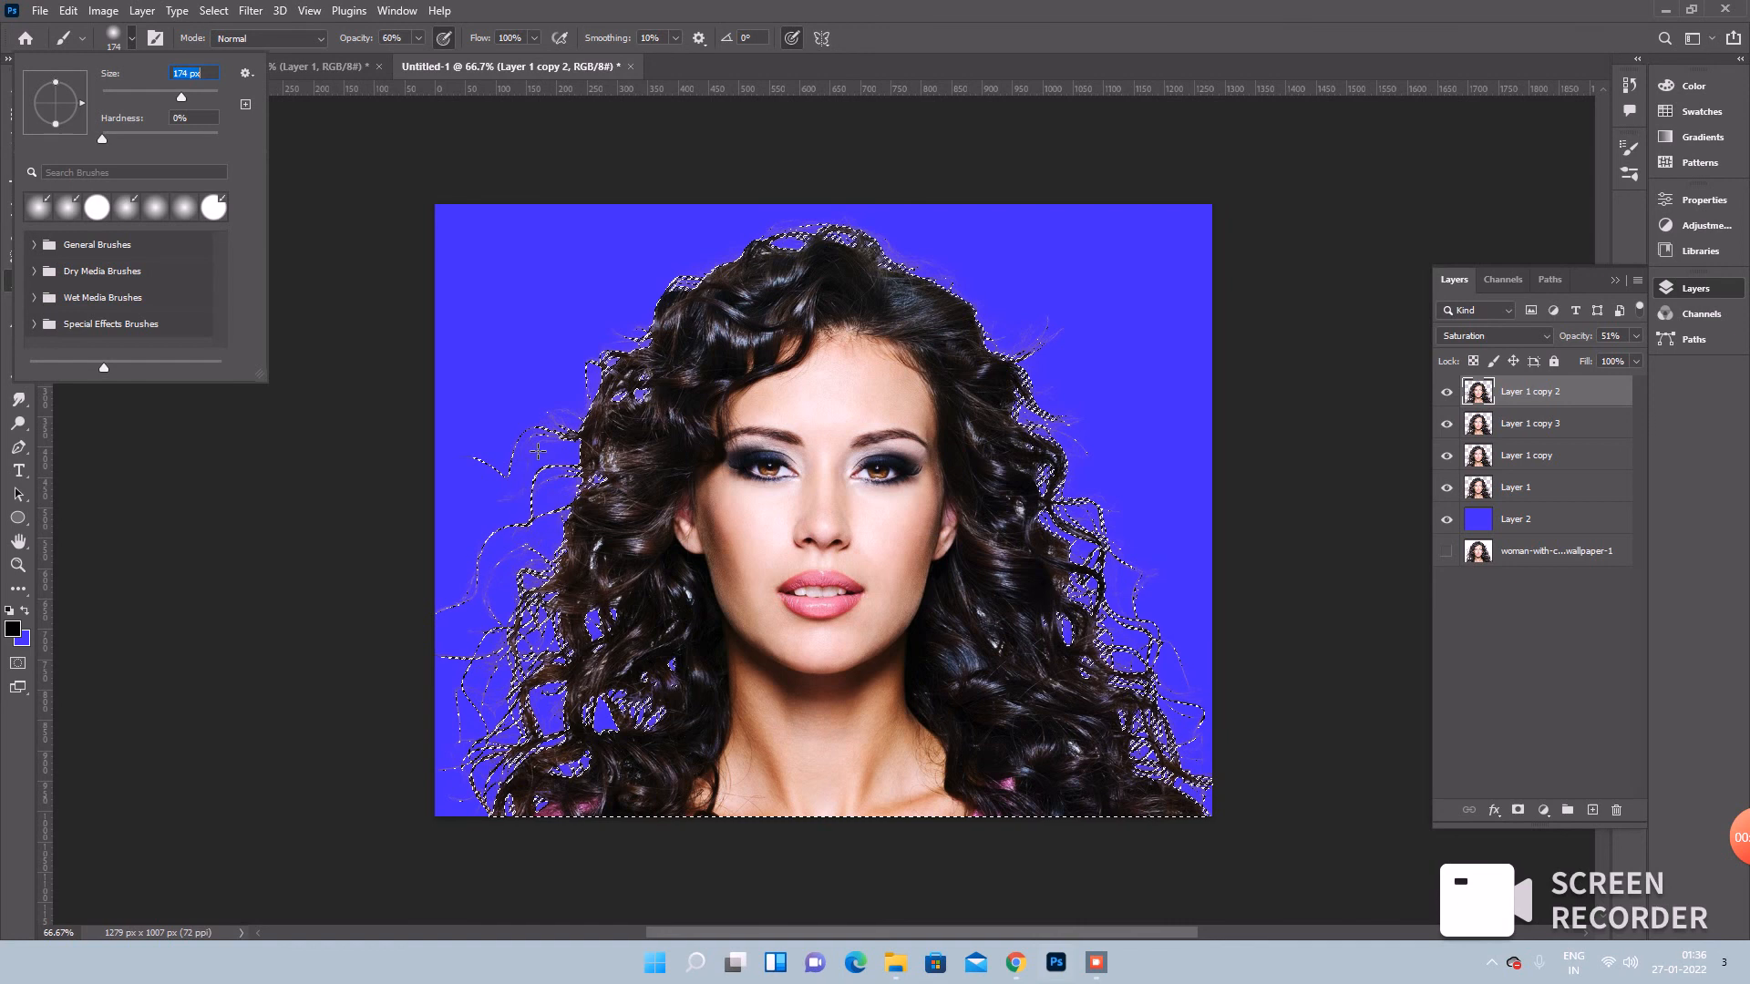
pyautogui.click(547, 516)
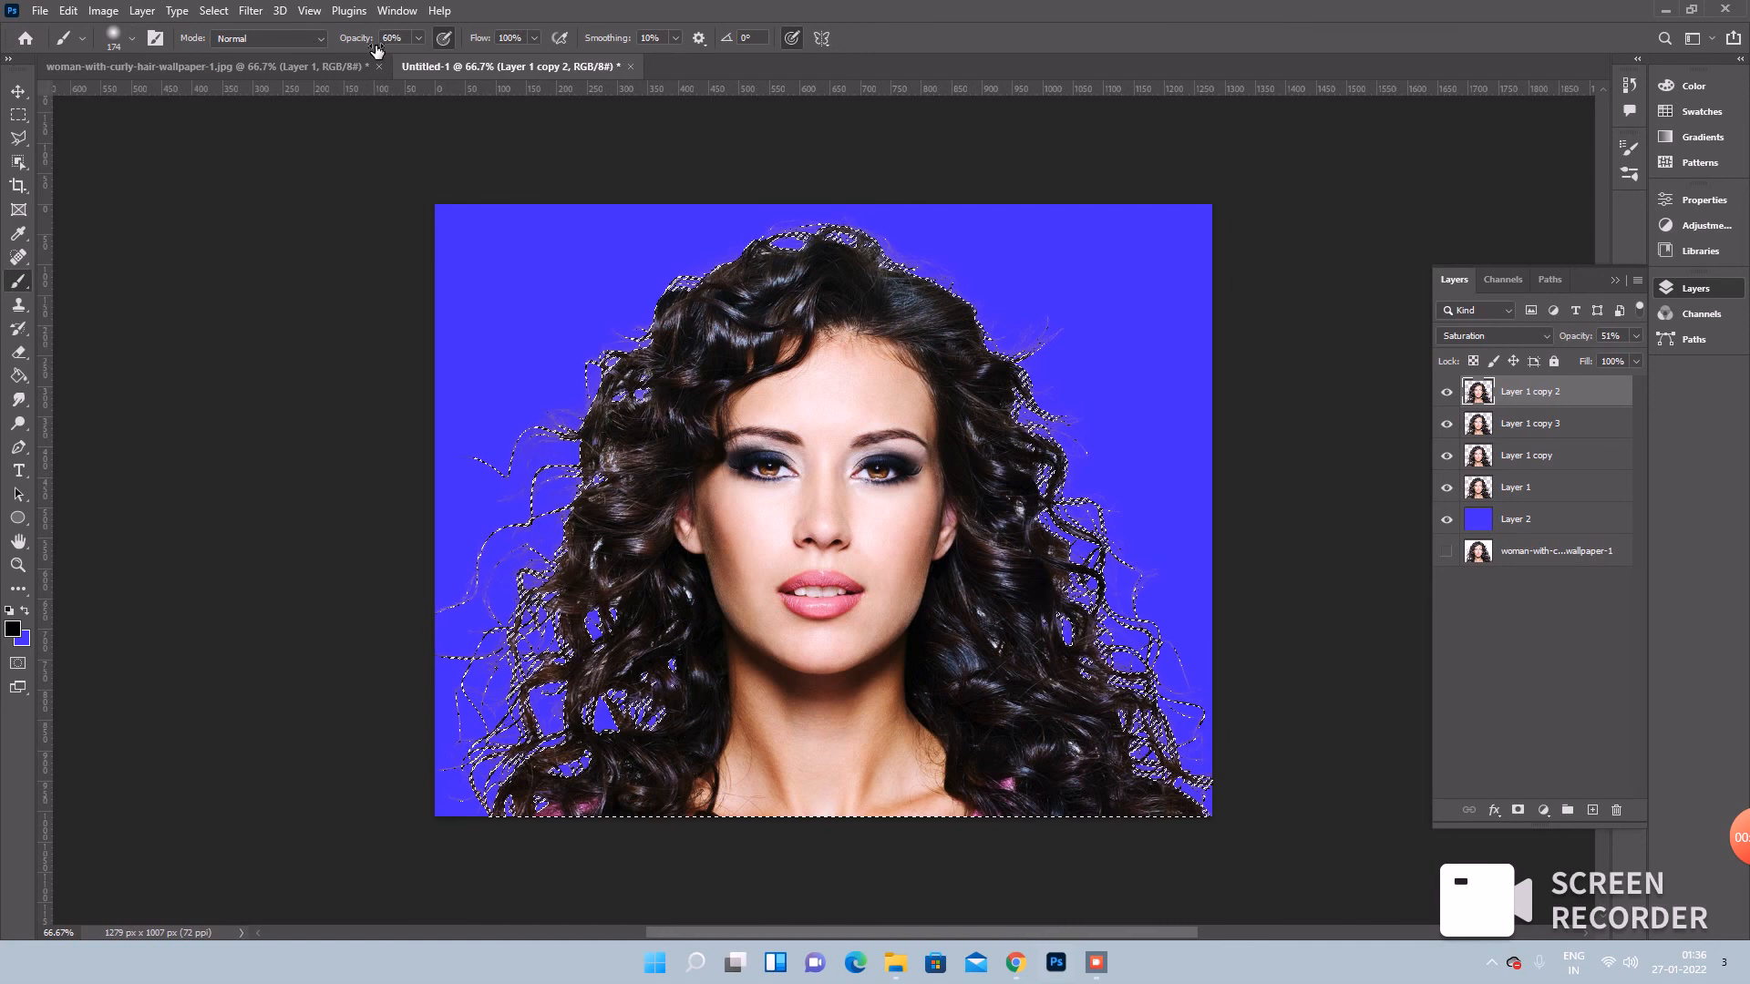
pyautogui.click(133, 42)
pyautogui.click(125, 215)
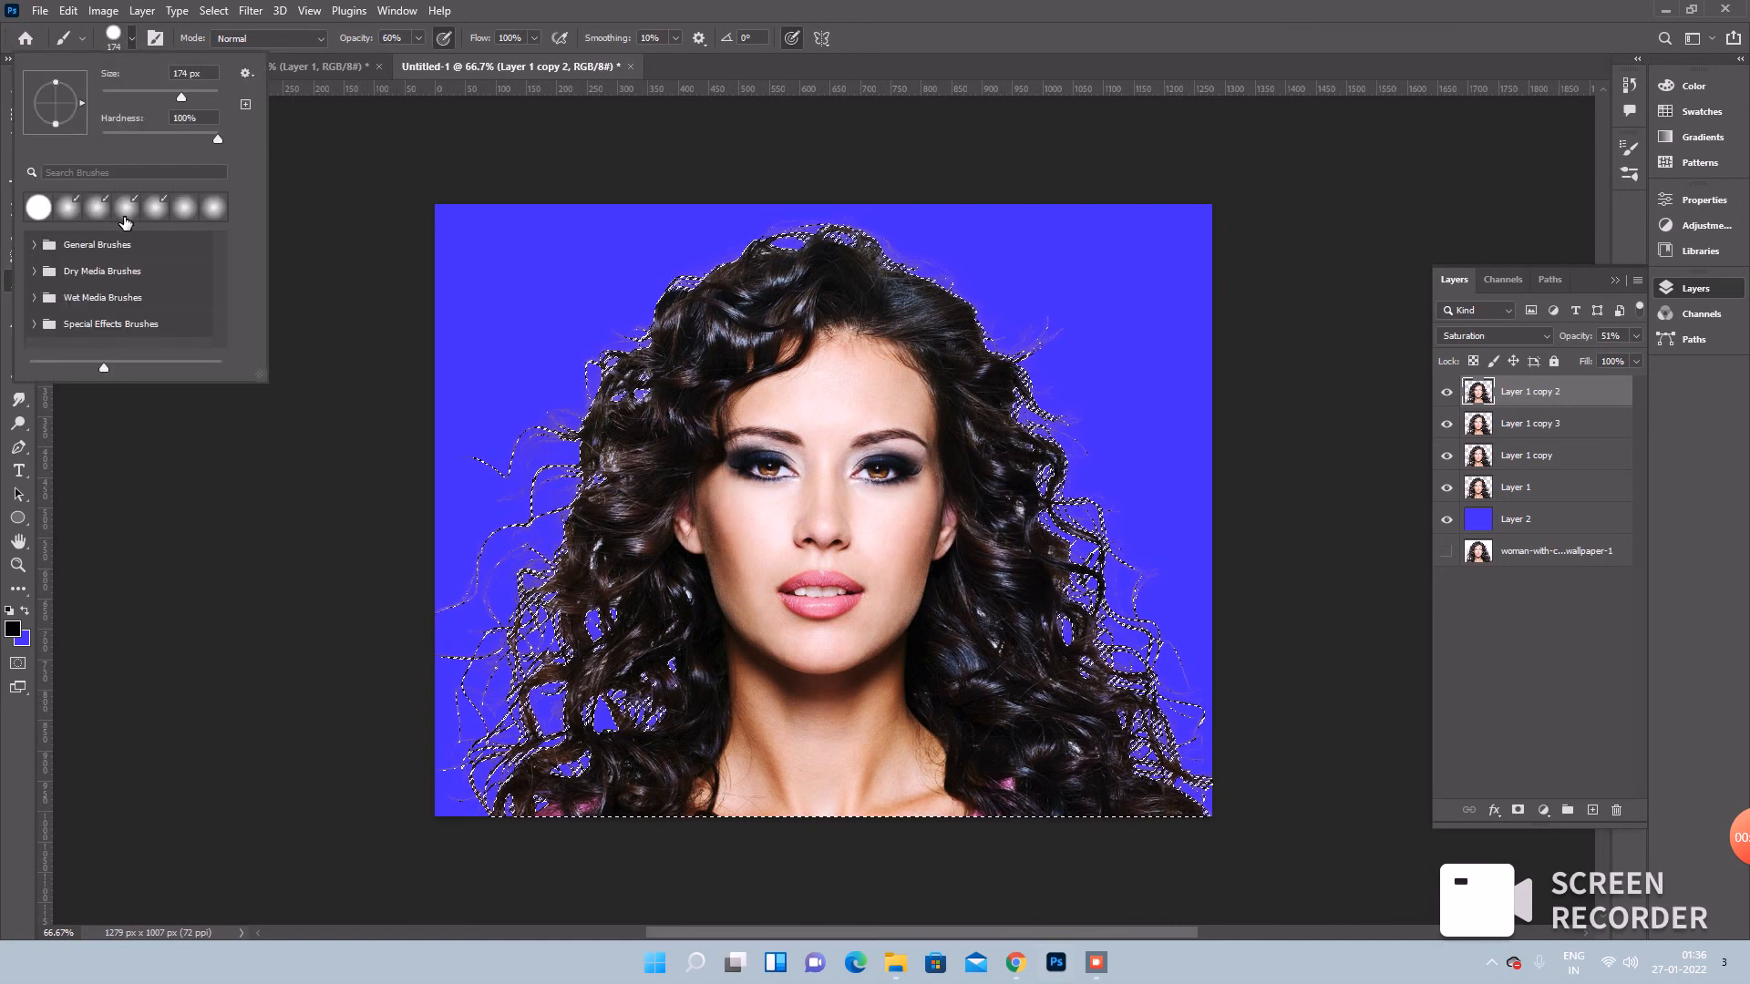
pyautogui.click(552, 533)
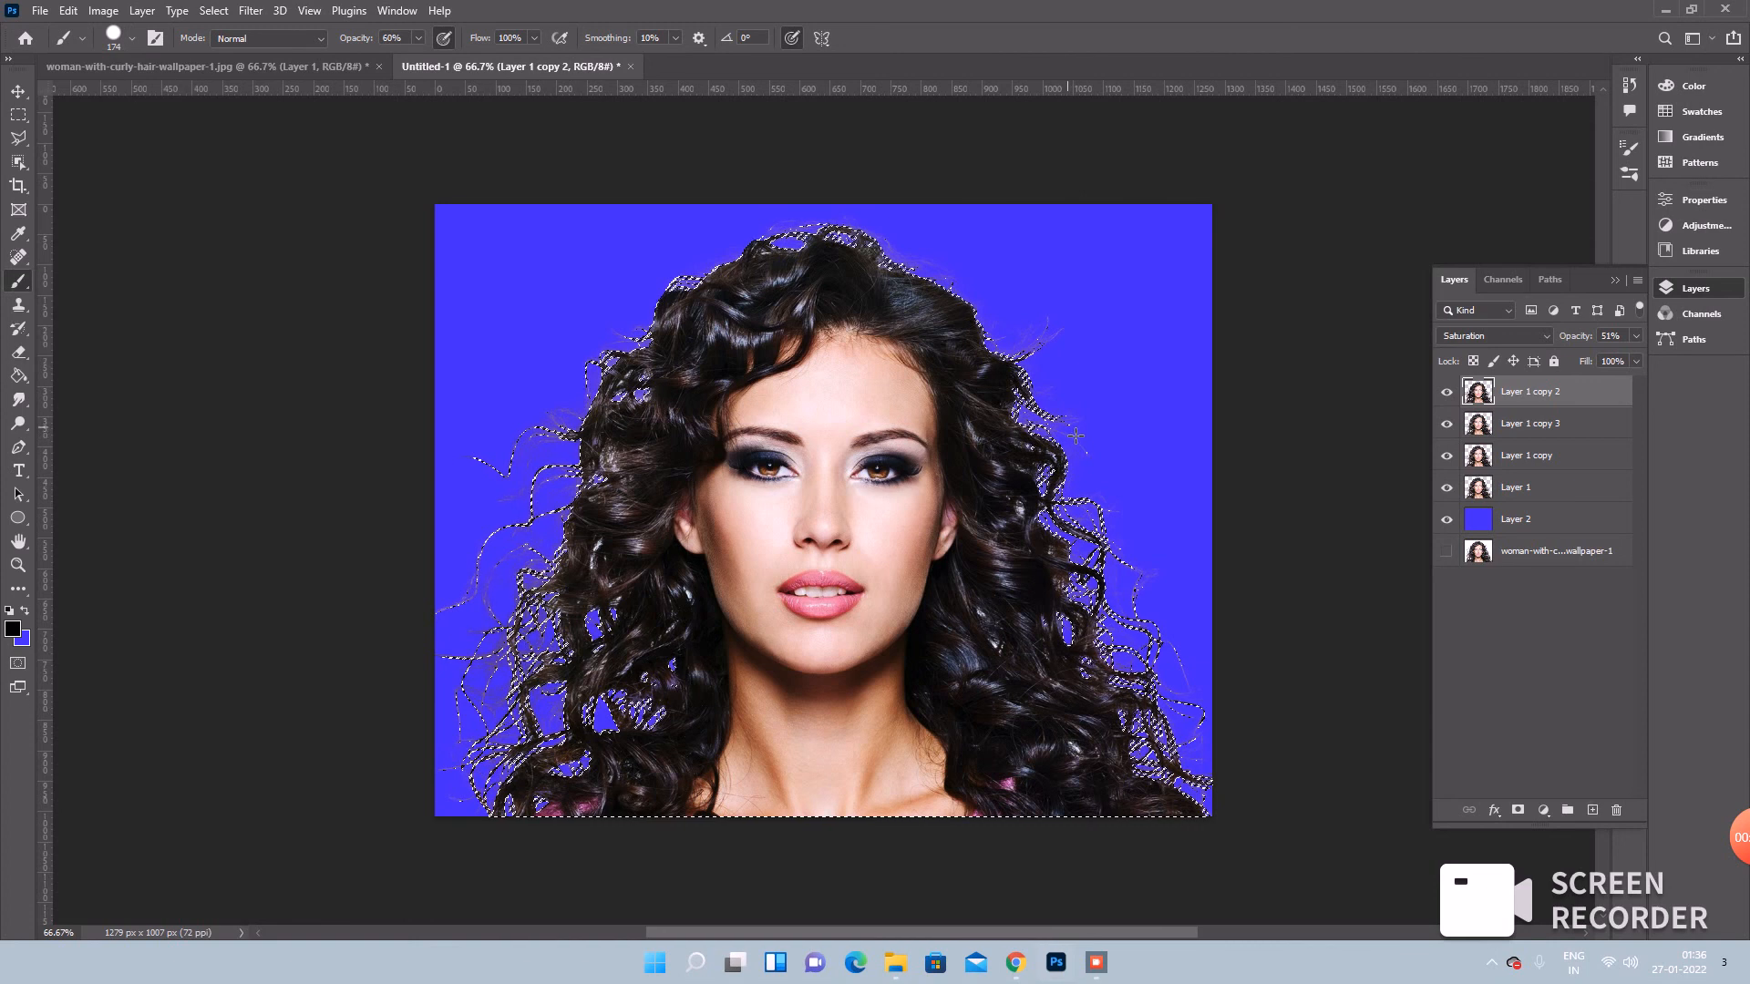
pyautogui.hotkey('ctrl', 'd')
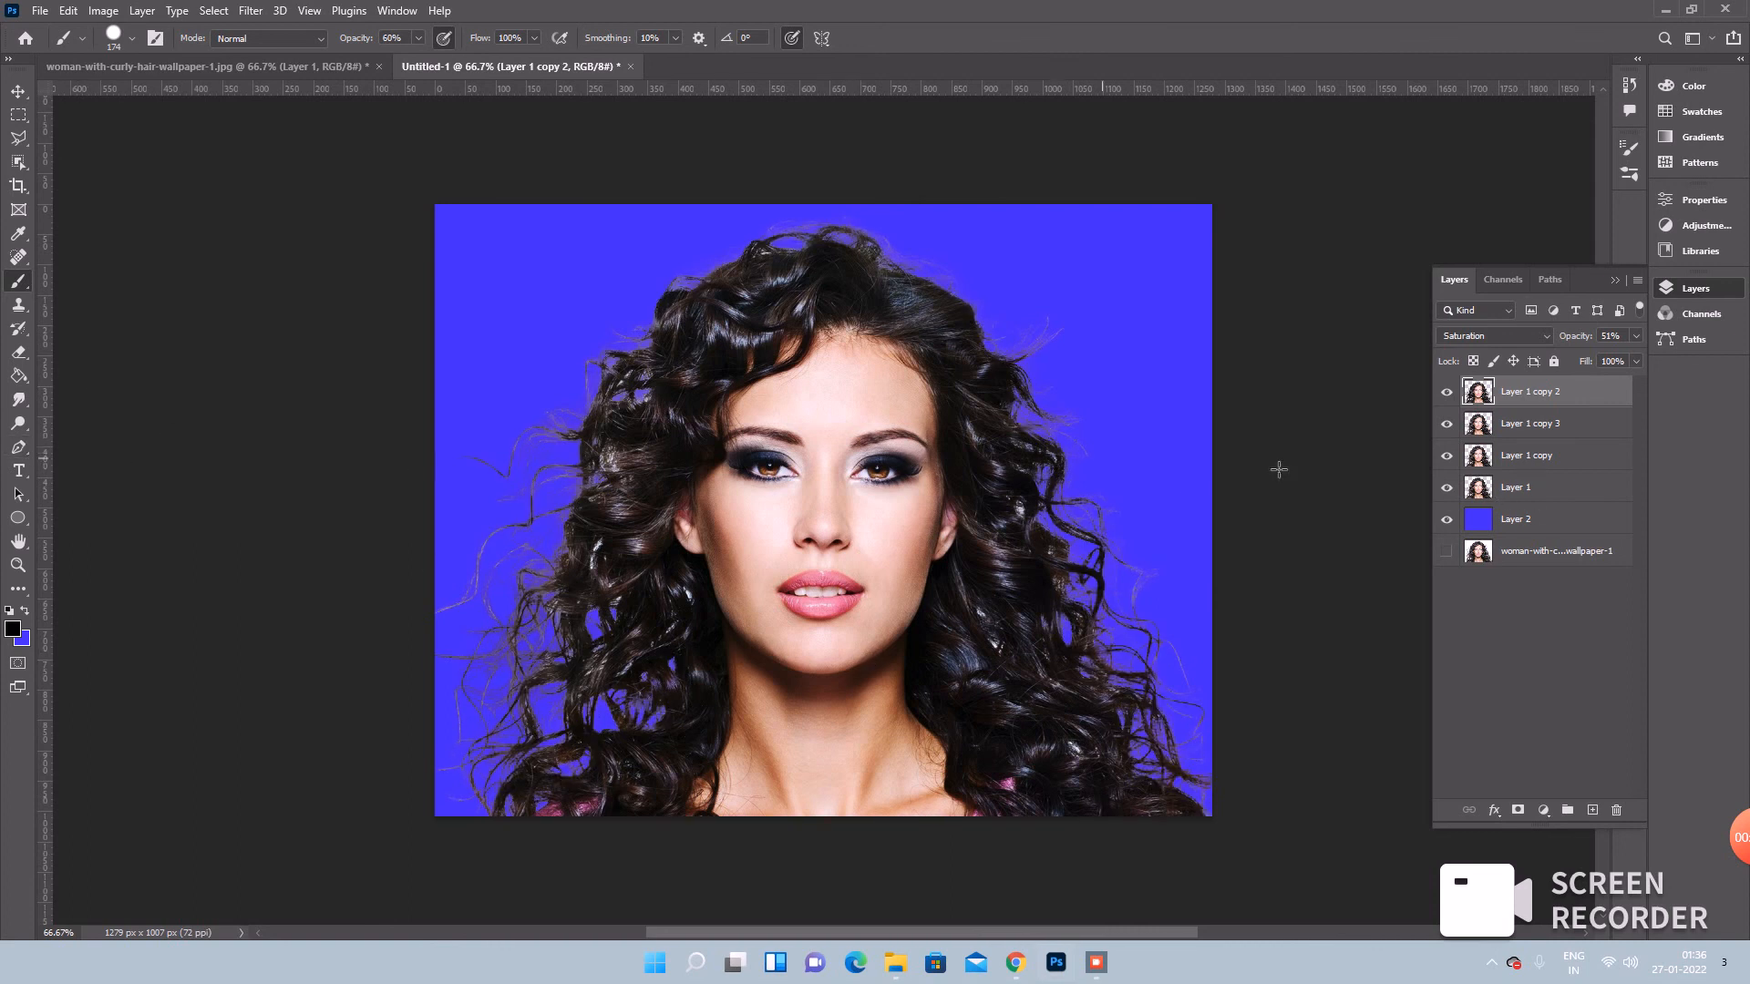
# - Paint black over the outer hair on a new top layer at 100% brush opacity and clip it to Layer 1 copy 2
pyautogui.click(1595, 812)
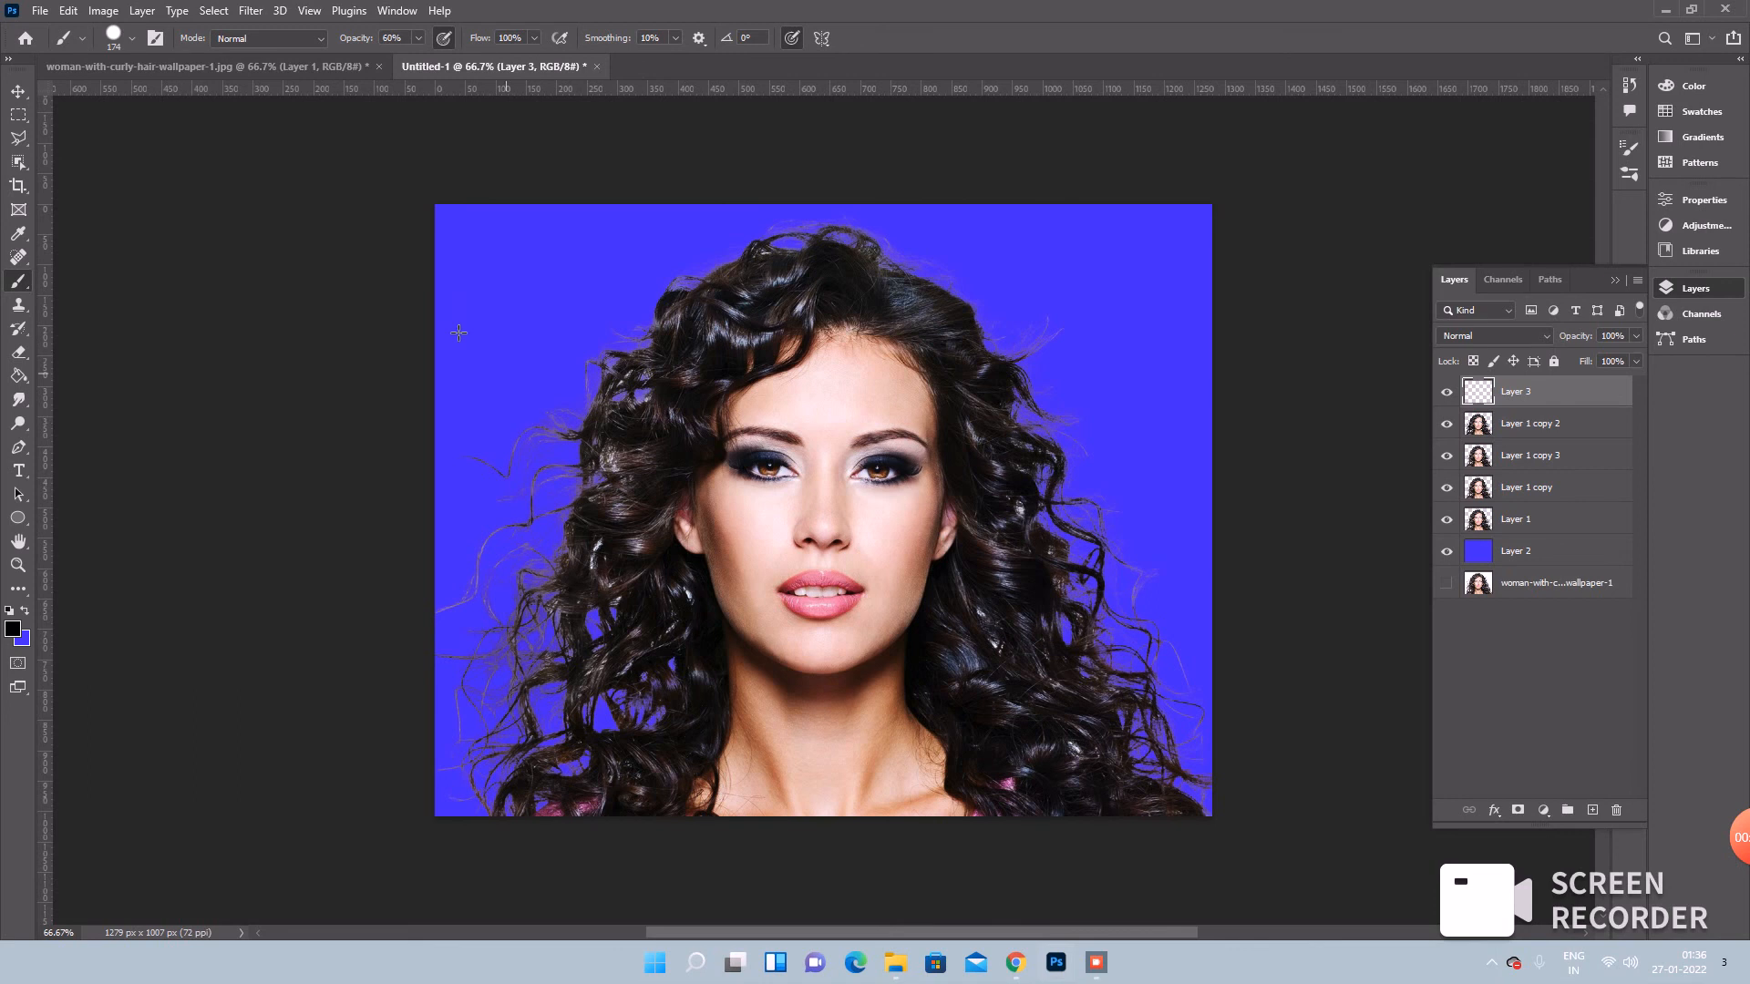
pyautogui.moveTo(570, 418)
pyautogui.mouseDown()
pyautogui.moveTo(556, 454)
pyautogui.moveTo(525, 612)
pyautogui.mouseUp()
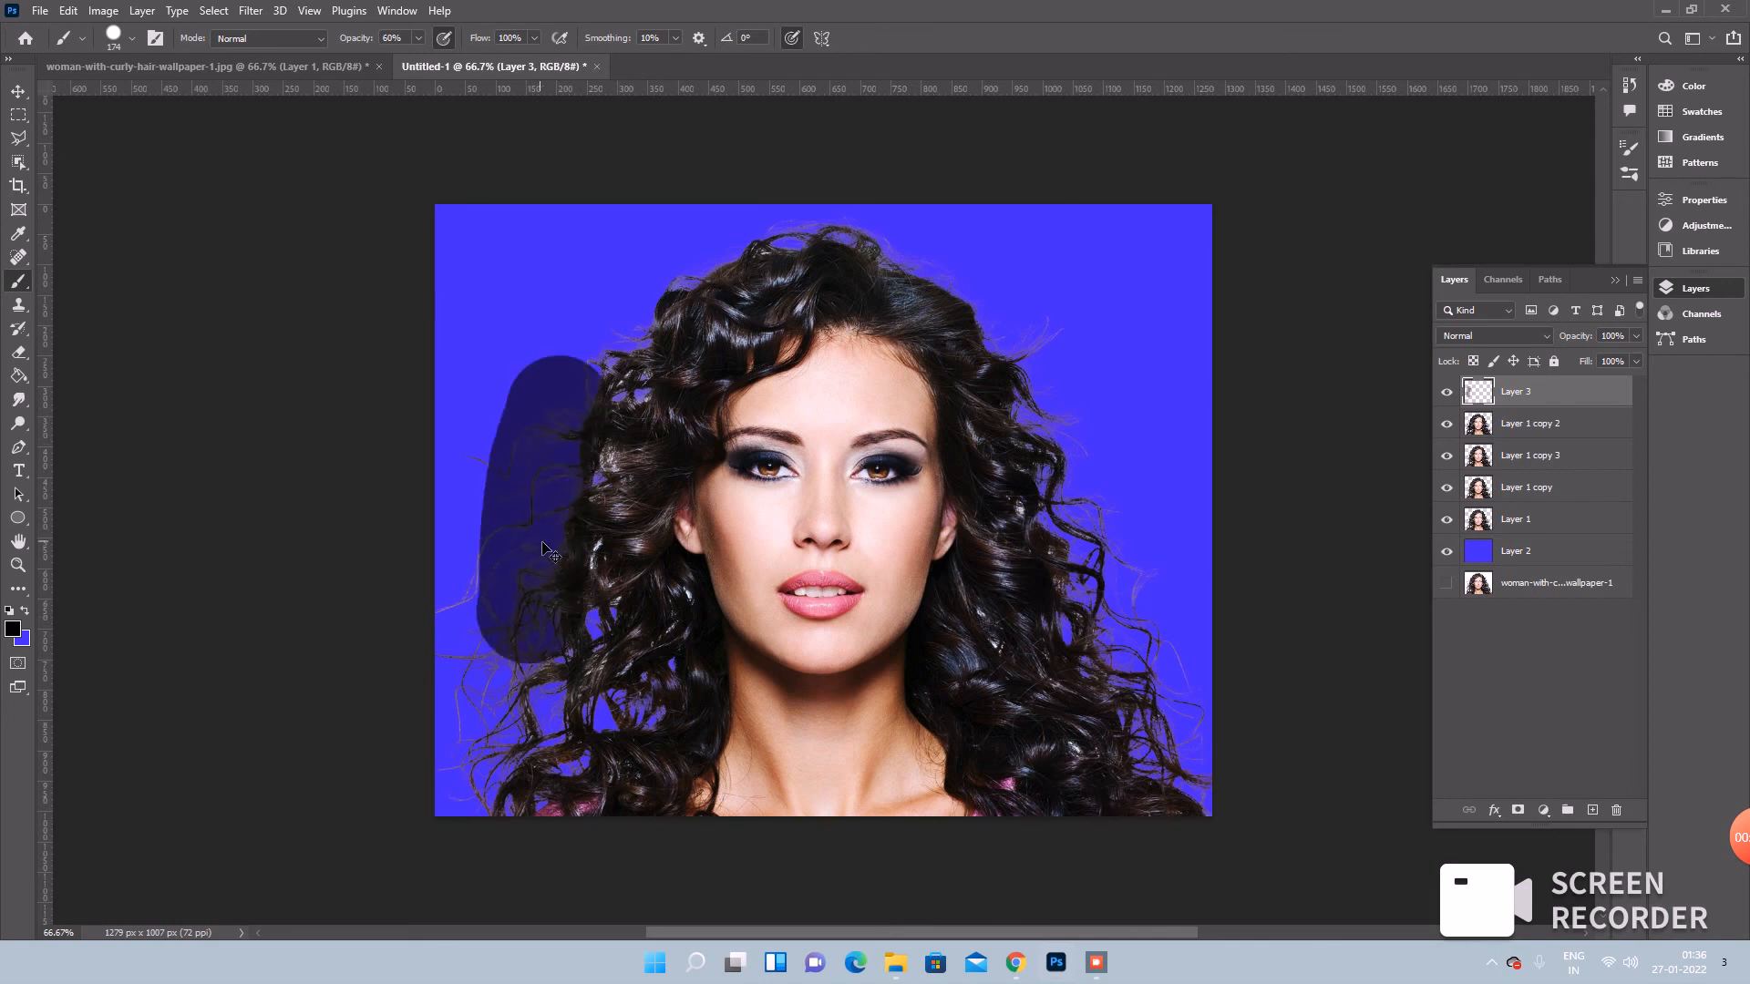
pyautogui.hotkey('ctrl', 'z')
pyautogui.click(418, 38)
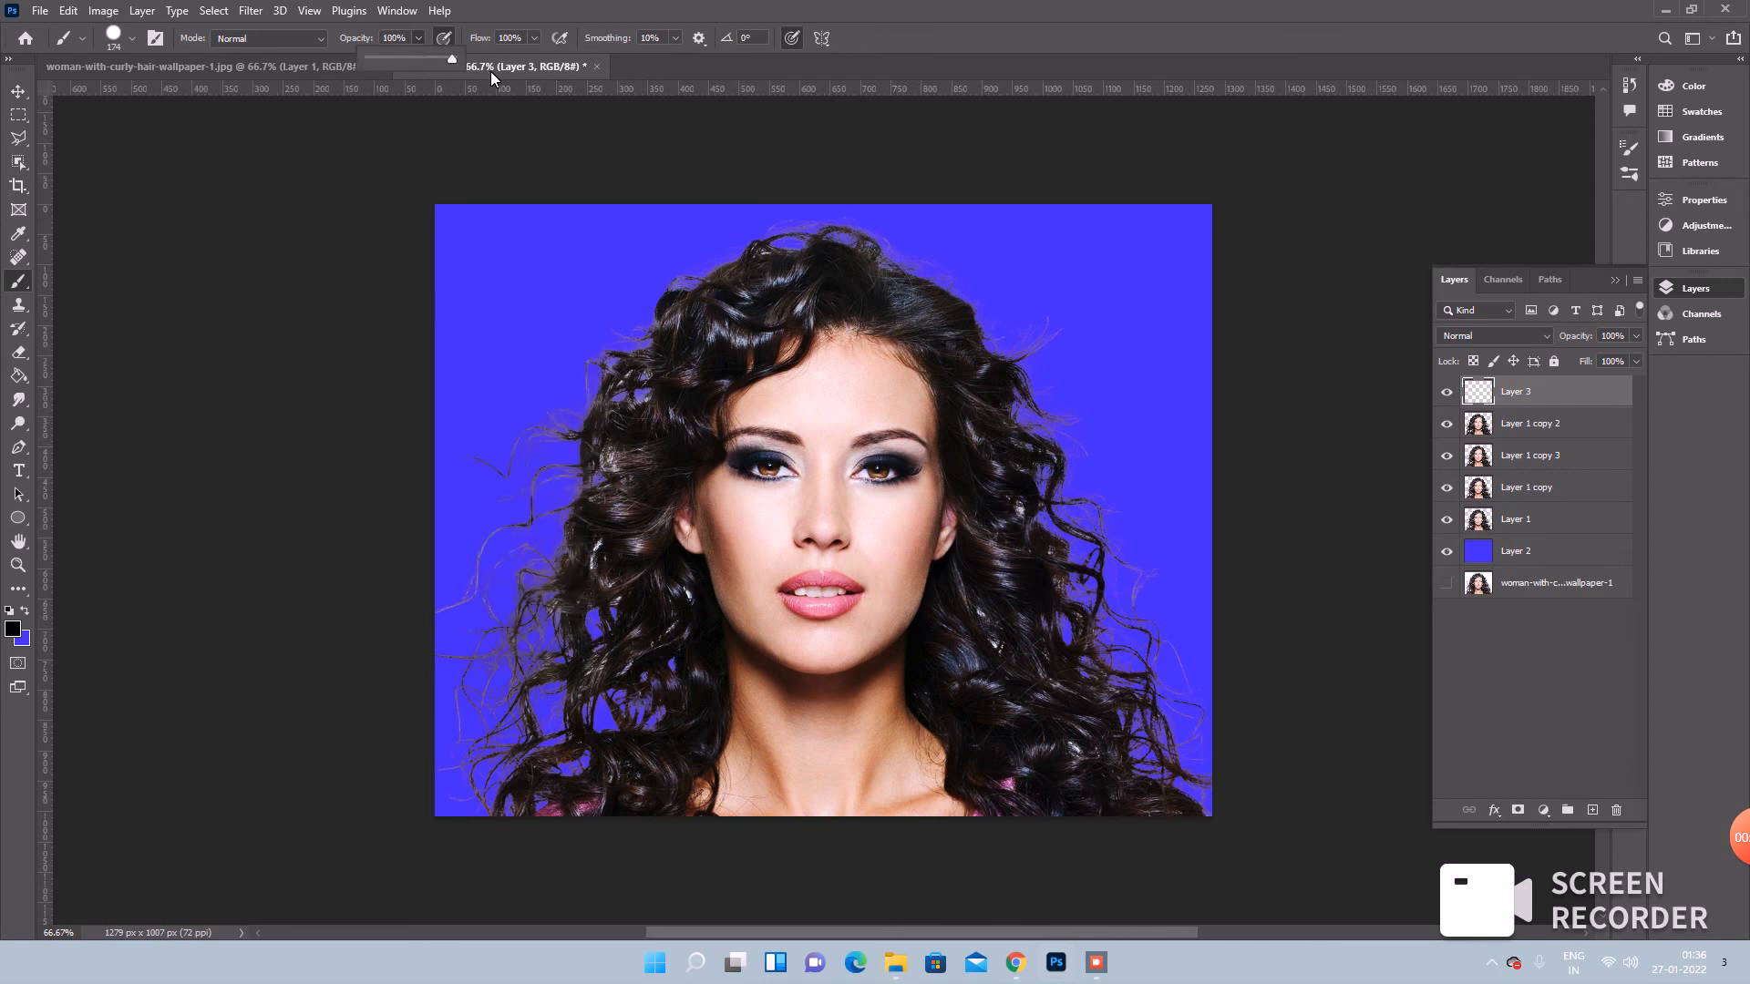
pyautogui.moveTo(584, 362)
pyautogui.mouseDown()
pyautogui.moveTo(525, 513)
pyautogui.moveTo(485, 805)
pyautogui.moveTo(450, 731)
pyautogui.moveTo(473, 599)
pyautogui.moveTo(572, 416)
pyautogui.moveTo(628, 376)
pyautogui.moveTo(726, 233)
pyautogui.moveTo(778, 214)
pyautogui.moveTo(967, 259)
pyautogui.moveTo(1064, 356)
pyautogui.moveTo(1218, 768)
pyautogui.moveTo(1162, 719)
pyautogui.moveTo(1129, 651)
pyautogui.moveTo(1062, 376)
pyautogui.mouseUp()
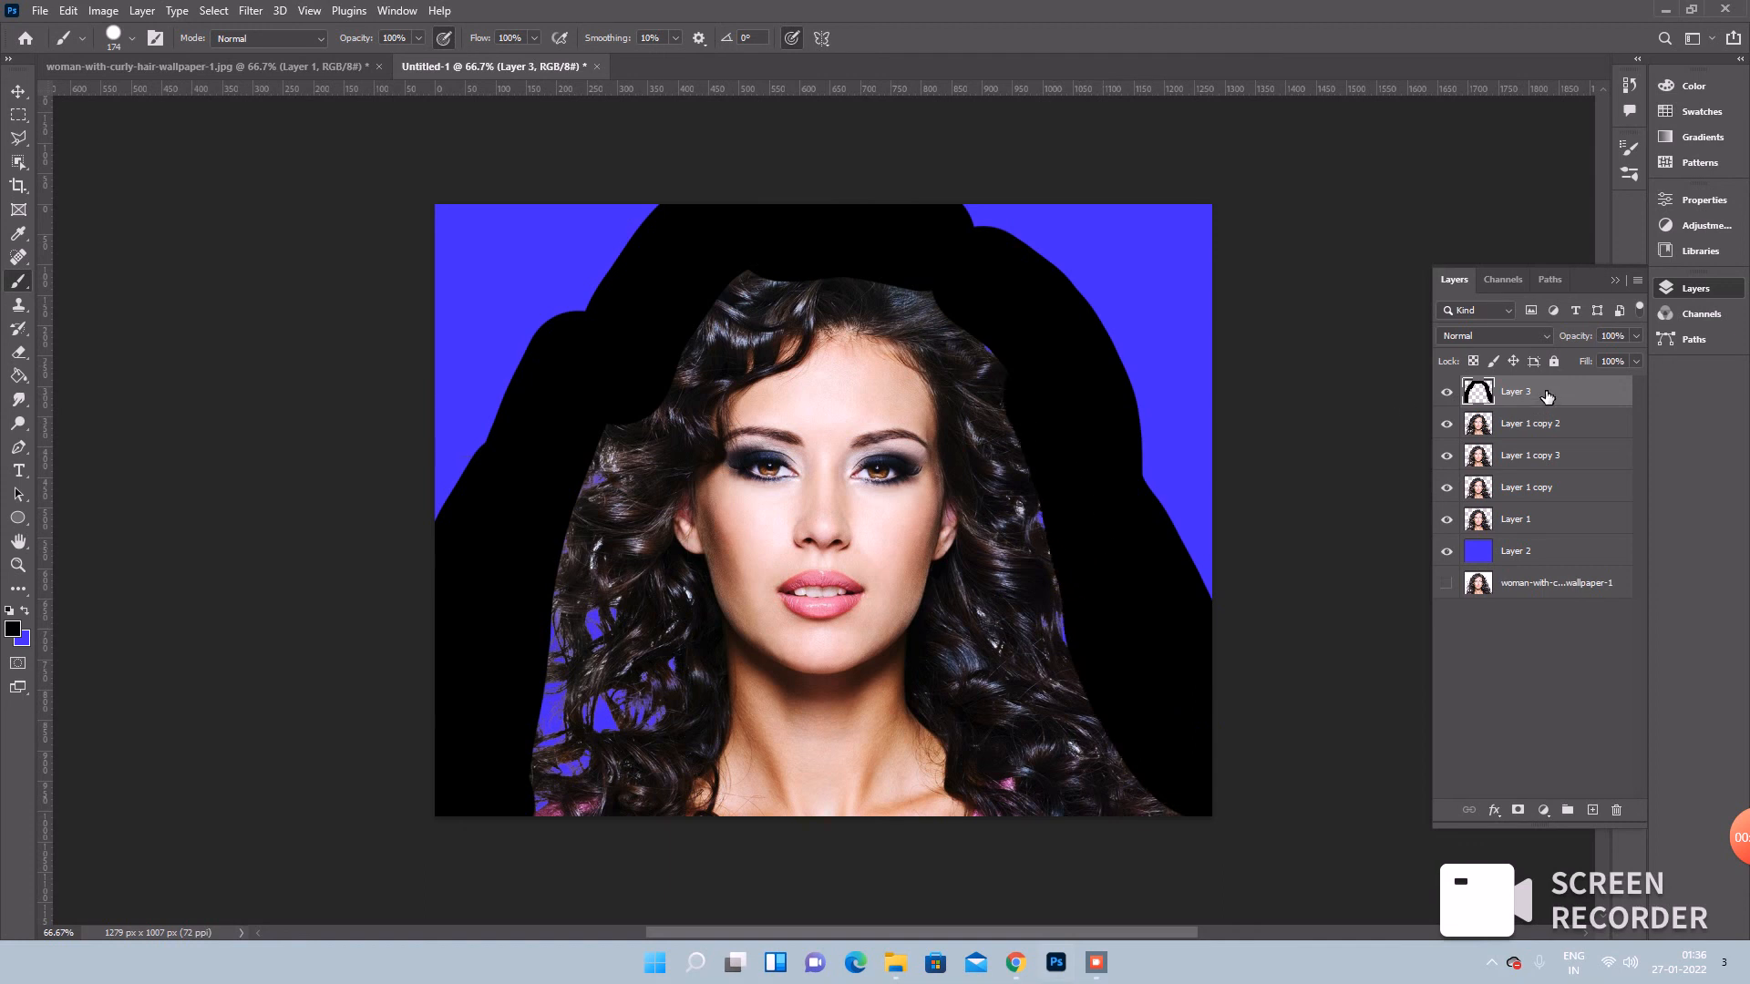
pyautogui.rightClick(1515, 394)
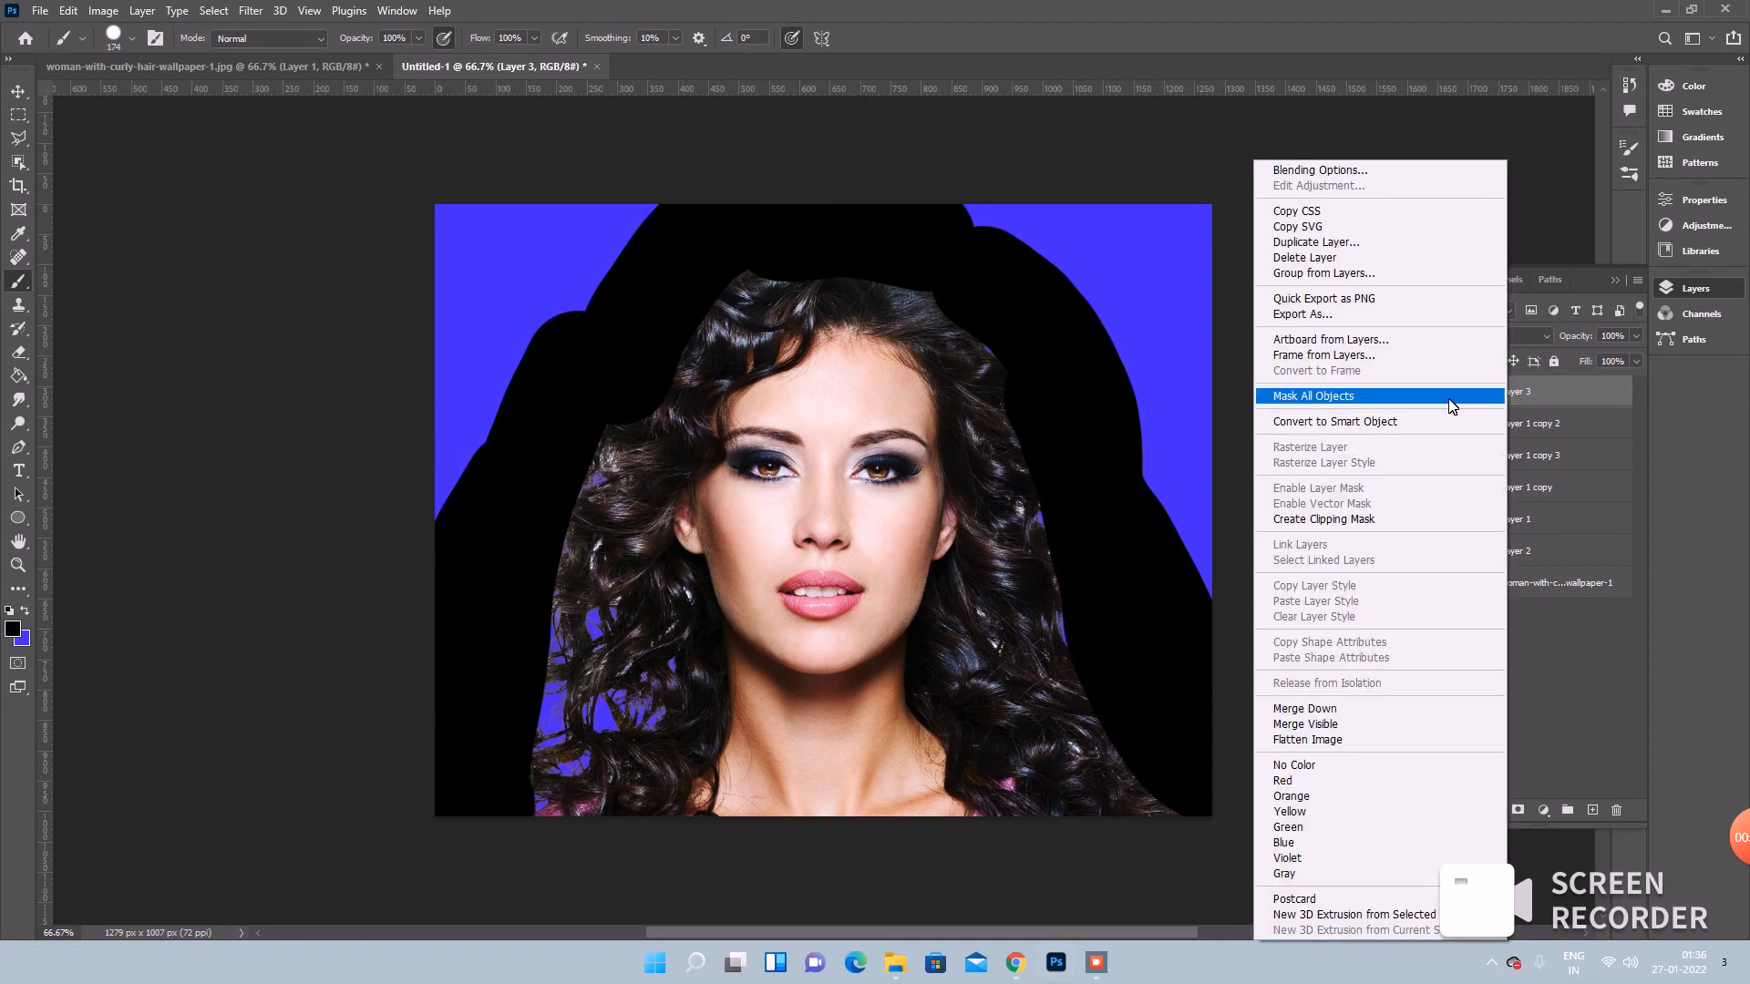
pyautogui.click(1344, 524)
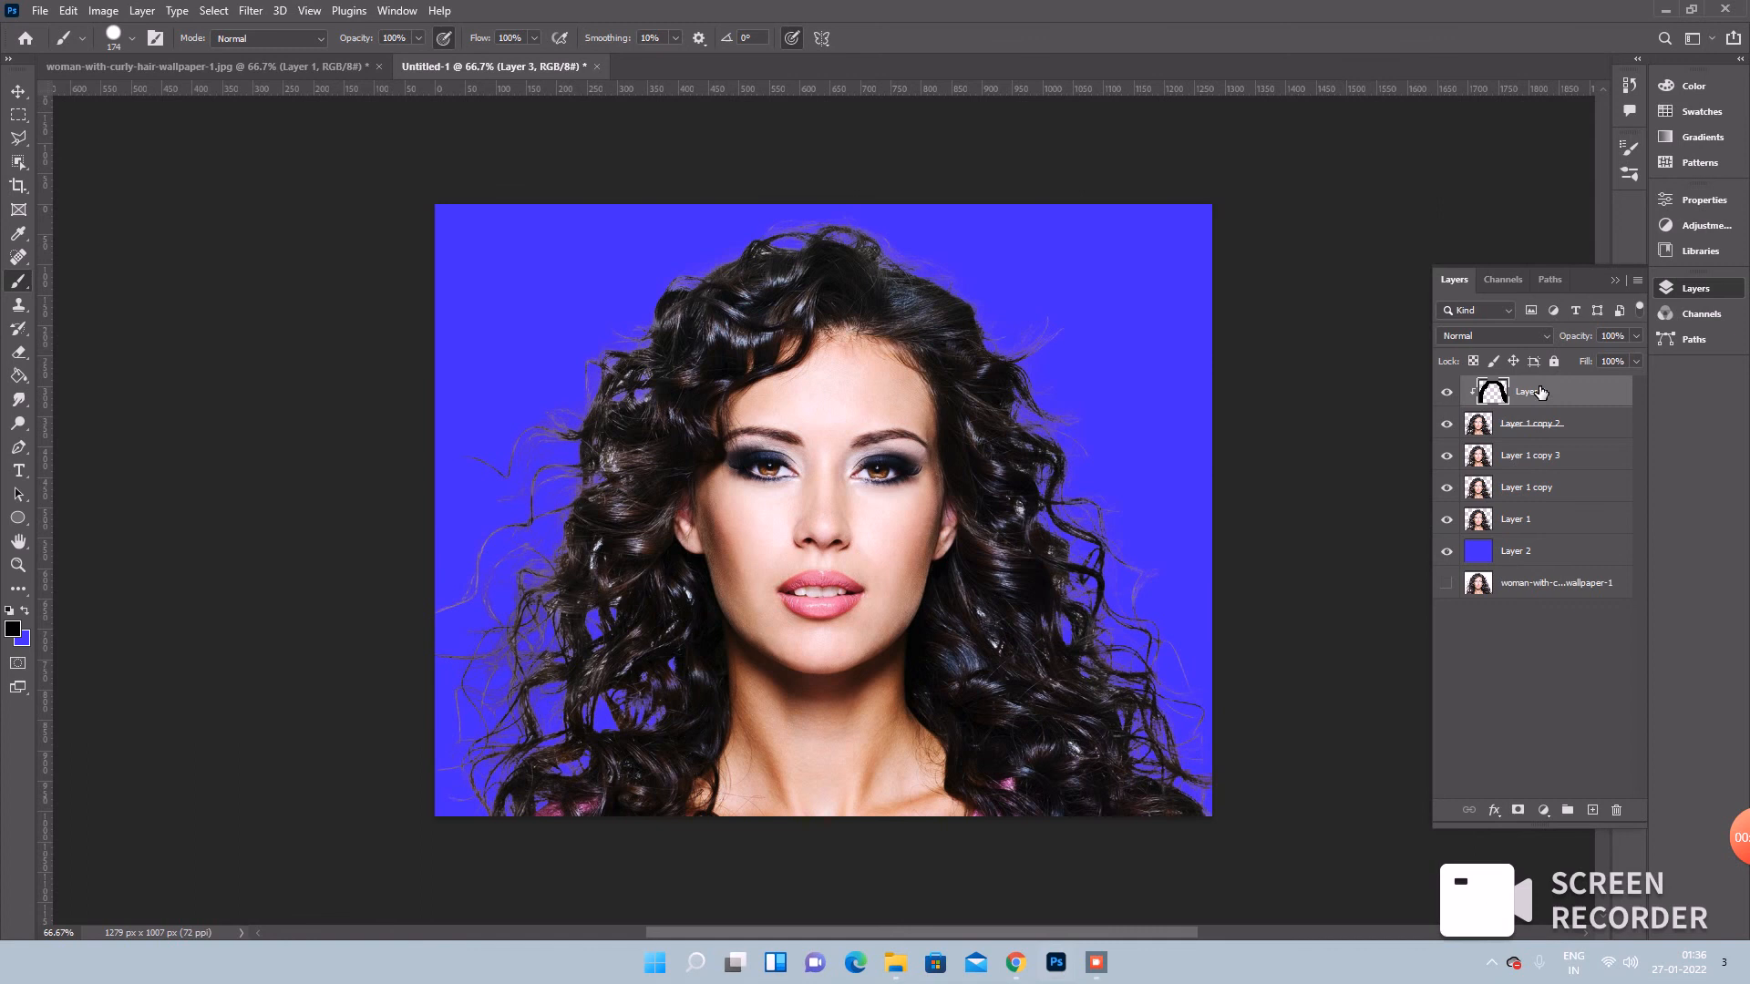
# - Try the Multiply blend mode on the clipped paint layer and return it to Normal
pyautogui.click(1523, 337)
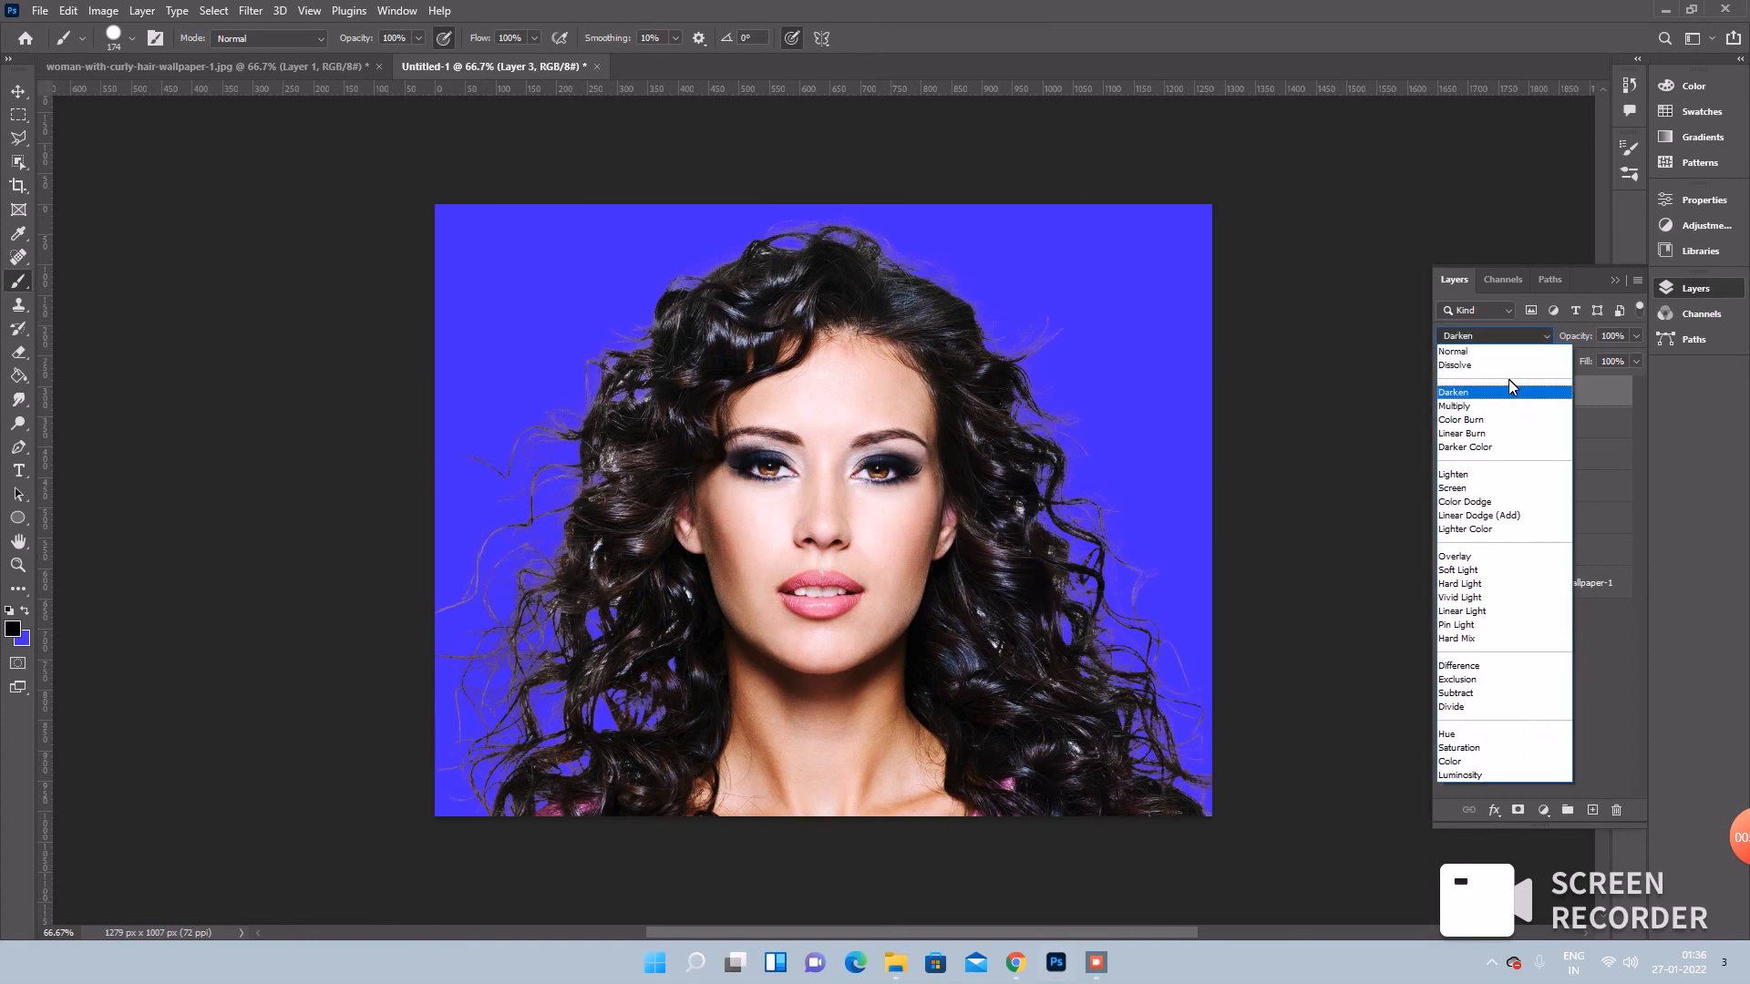
pyautogui.click(1518, 408)
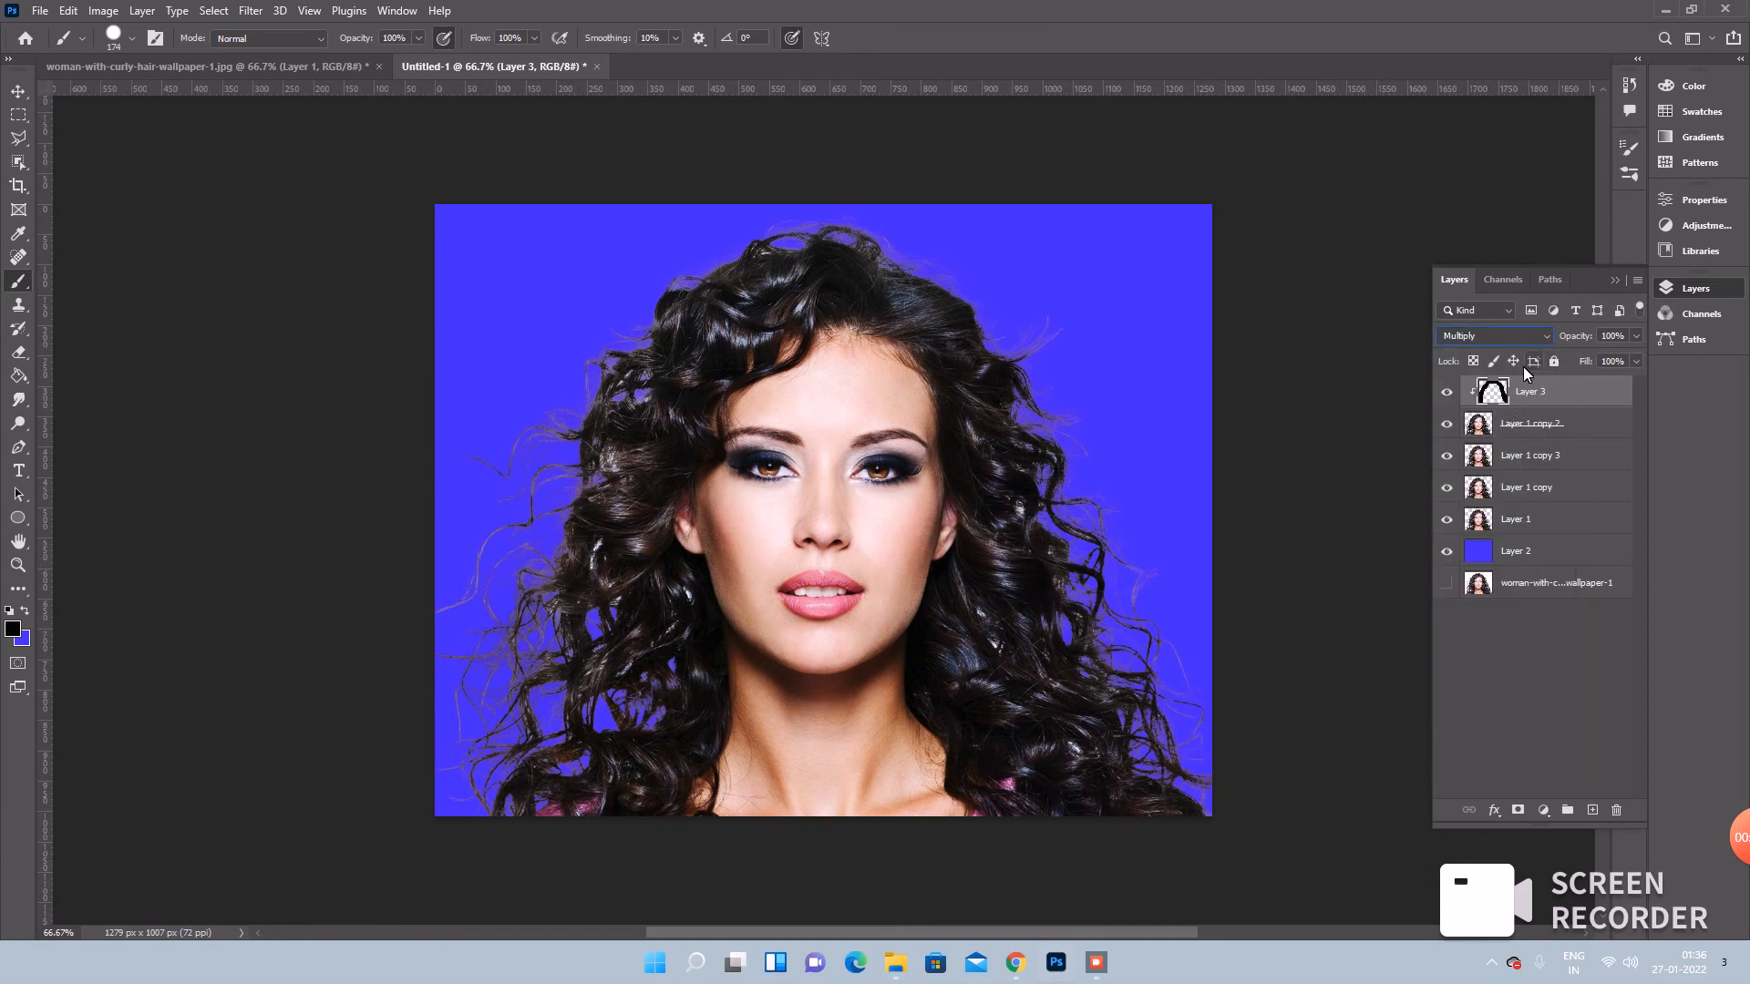
pyautogui.click(1507, 336)
pyautogui.click(1491, 347)
# - Compare the hair with Layer 3, Layer 1 copy 3 and Layer 1 copy each hidden and shown
pyautogui.click(1448, 393)
pyautogui.click(1448, 393)
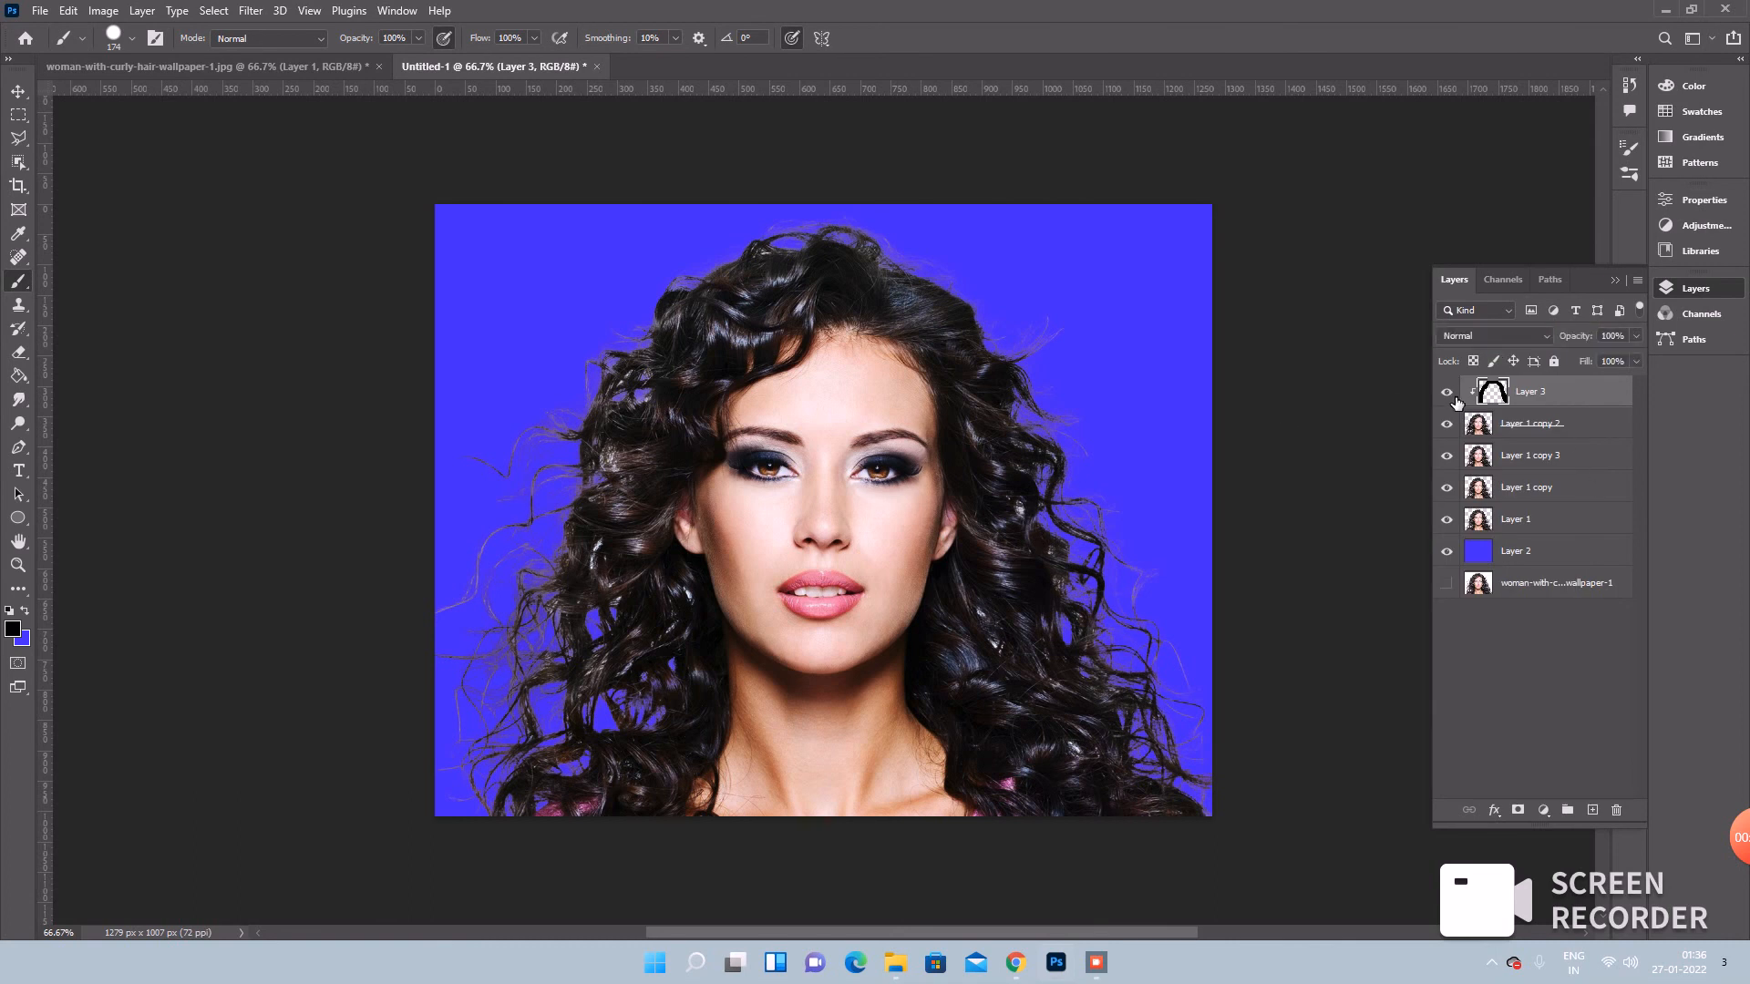
pyautogui.click(1447, 455)
pyautogui.click(1447, 488)
pyautogui.click(1447, 488)
pyautogui.click(1447, 456)
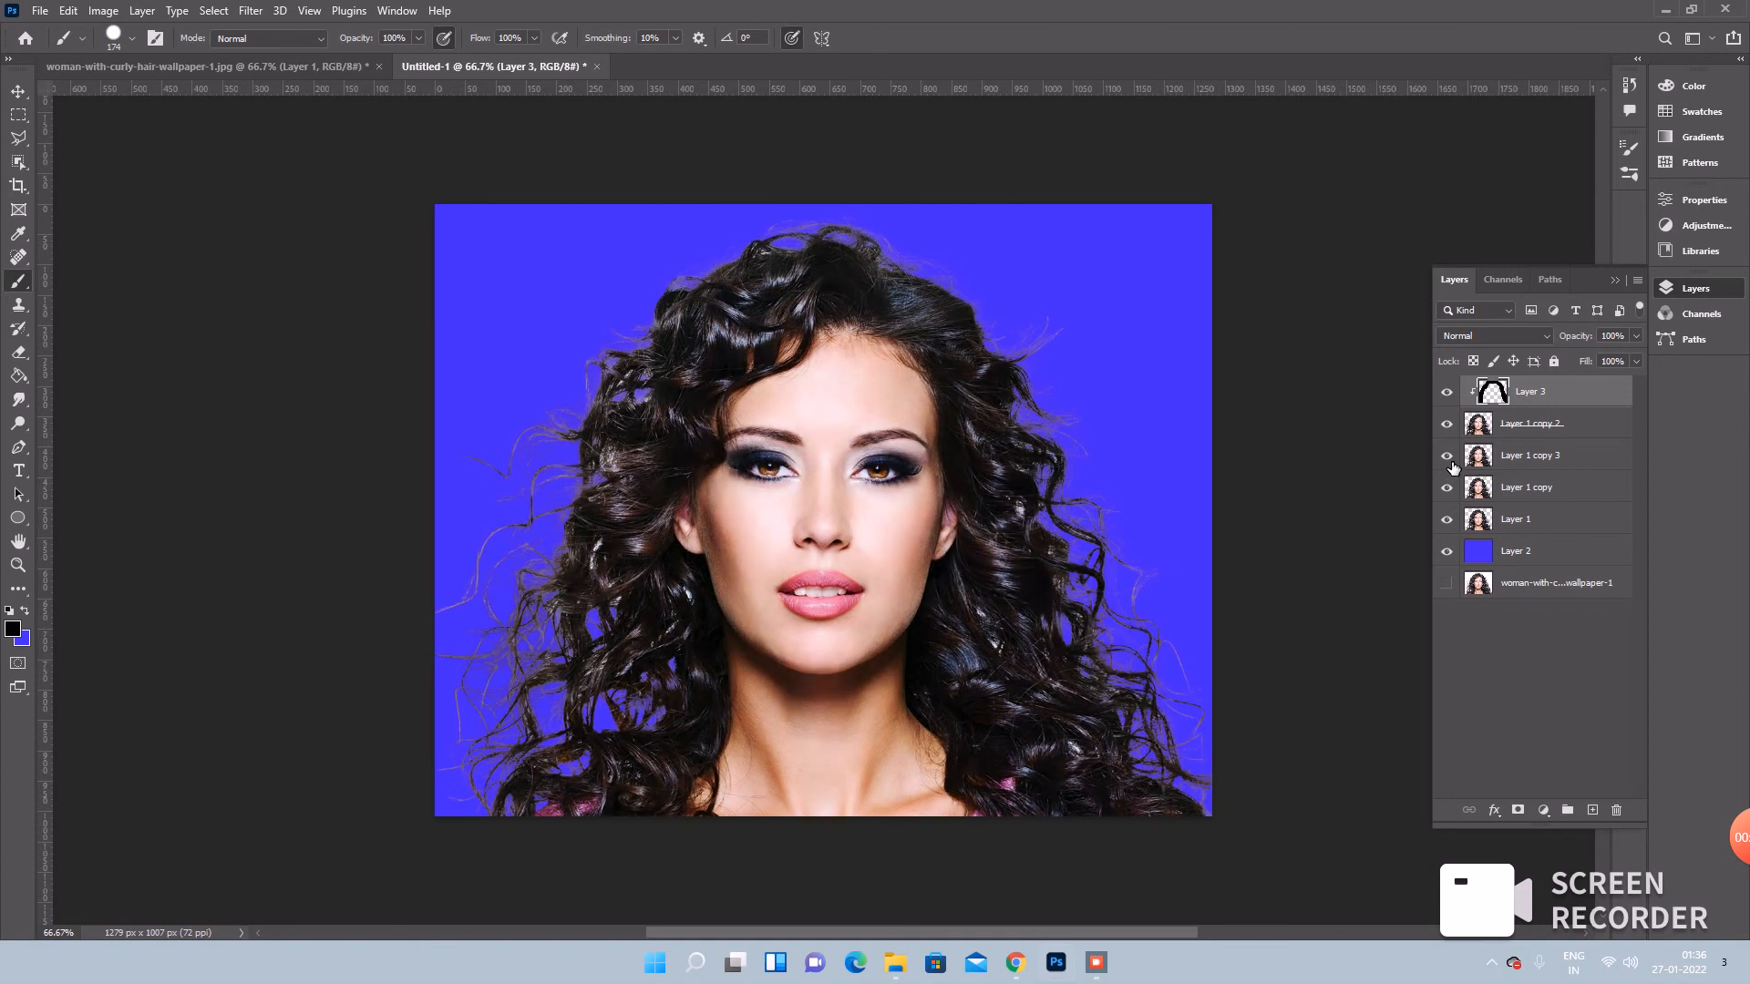
# - Delete the clipped black paint layer, Layer 3
pyautogui.click(1447, 392)
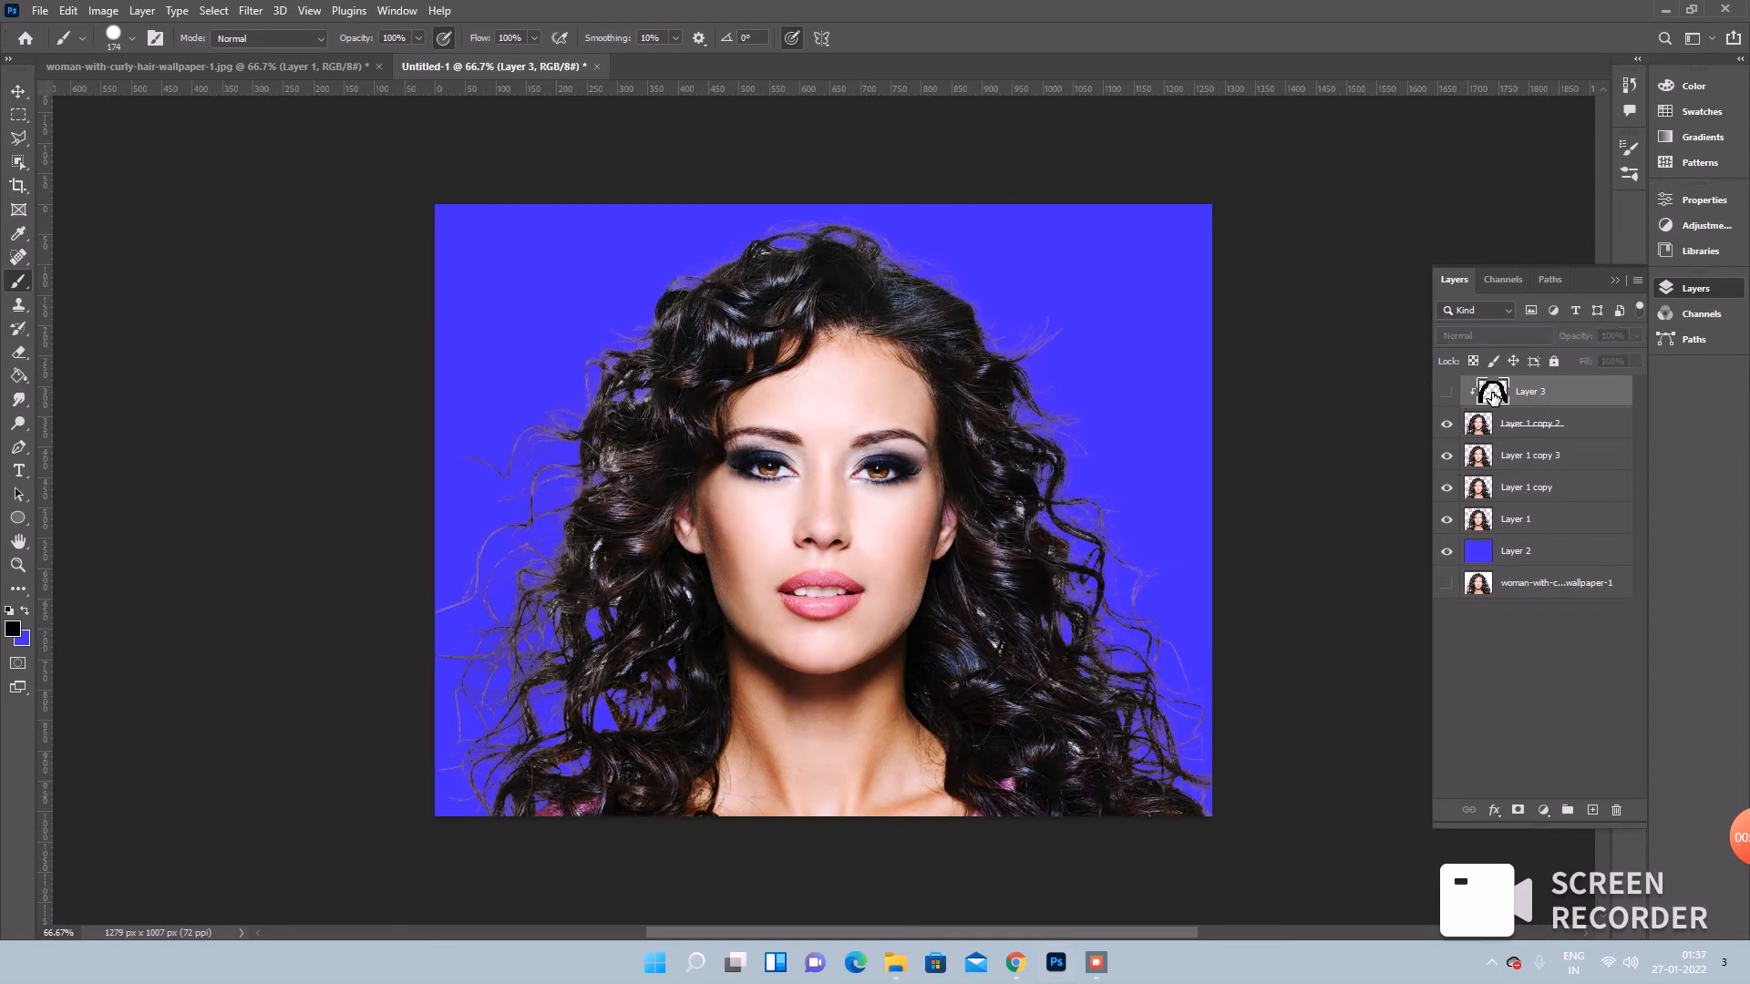
pyautogui.press('Delete')
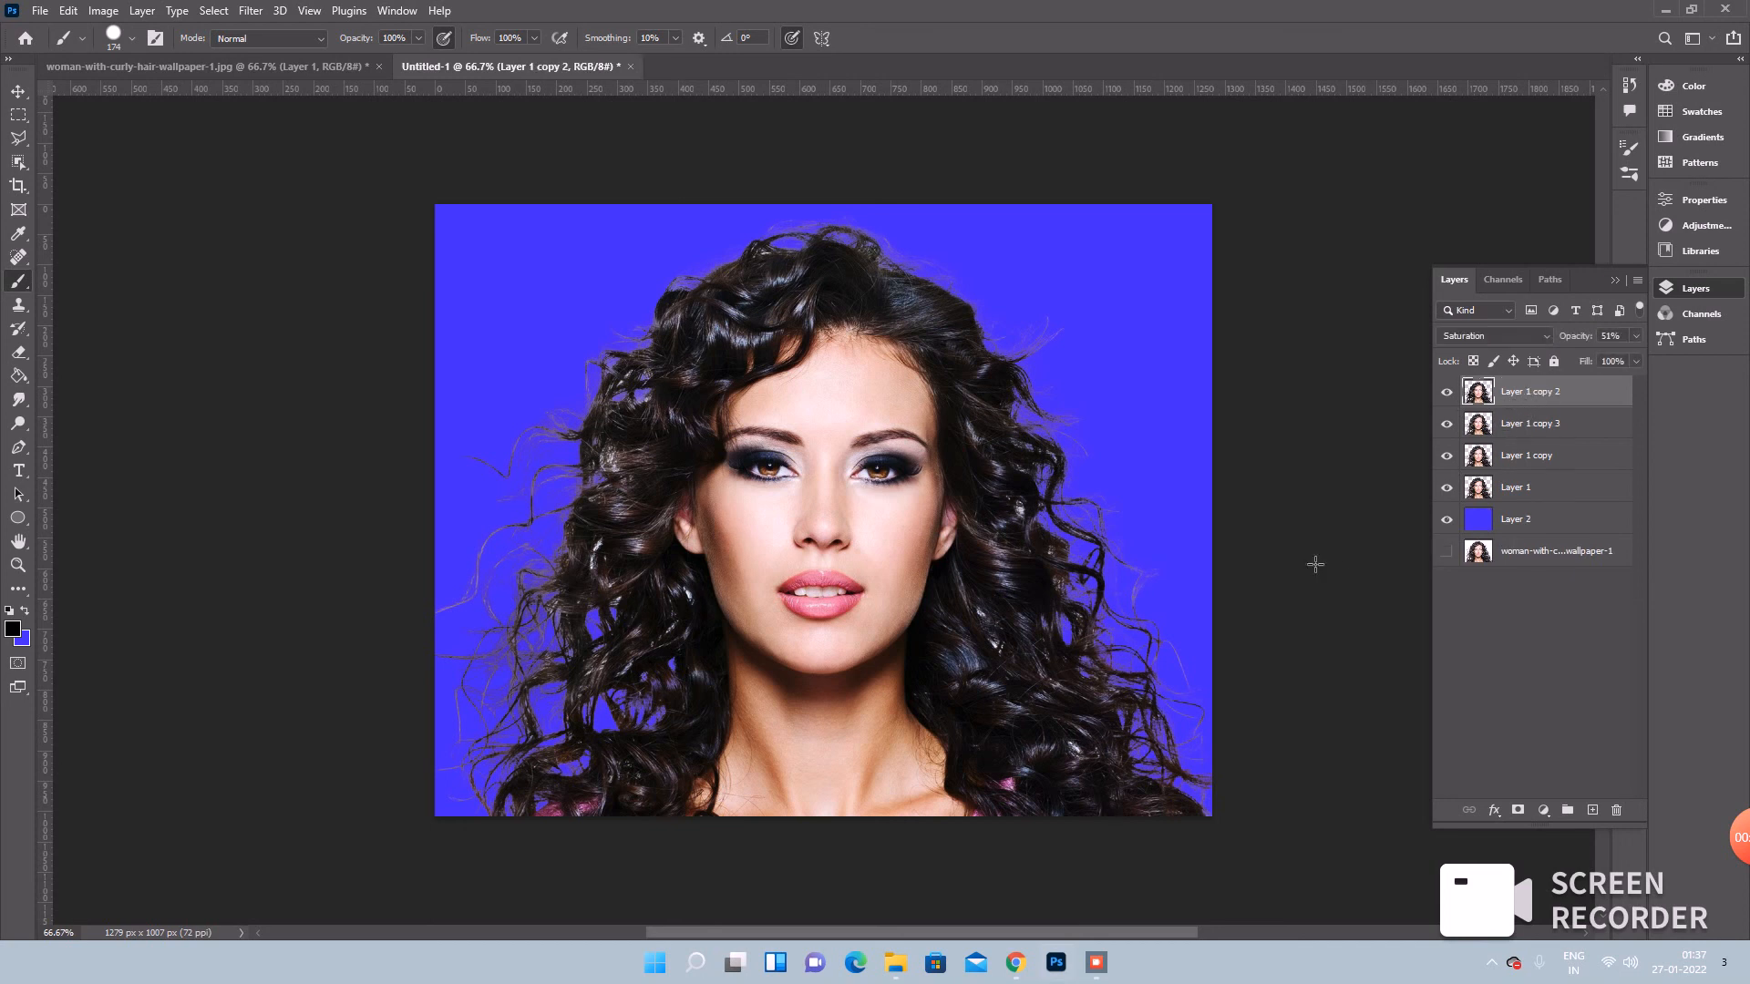
# - Compare the portrait with Layer 1 and Layer 1 copy hidden and shown, and check both layers' blend settings
pyautogui.click(1446, 488)
pyautogui.click(1455, 495)
pyautogui.click(1455, 495)
pyautogui.click(1455, 495)
pyautogui.click(1451, 464)
pyautogui.click(1524, 460)
pyautogui.click(1520, 496)
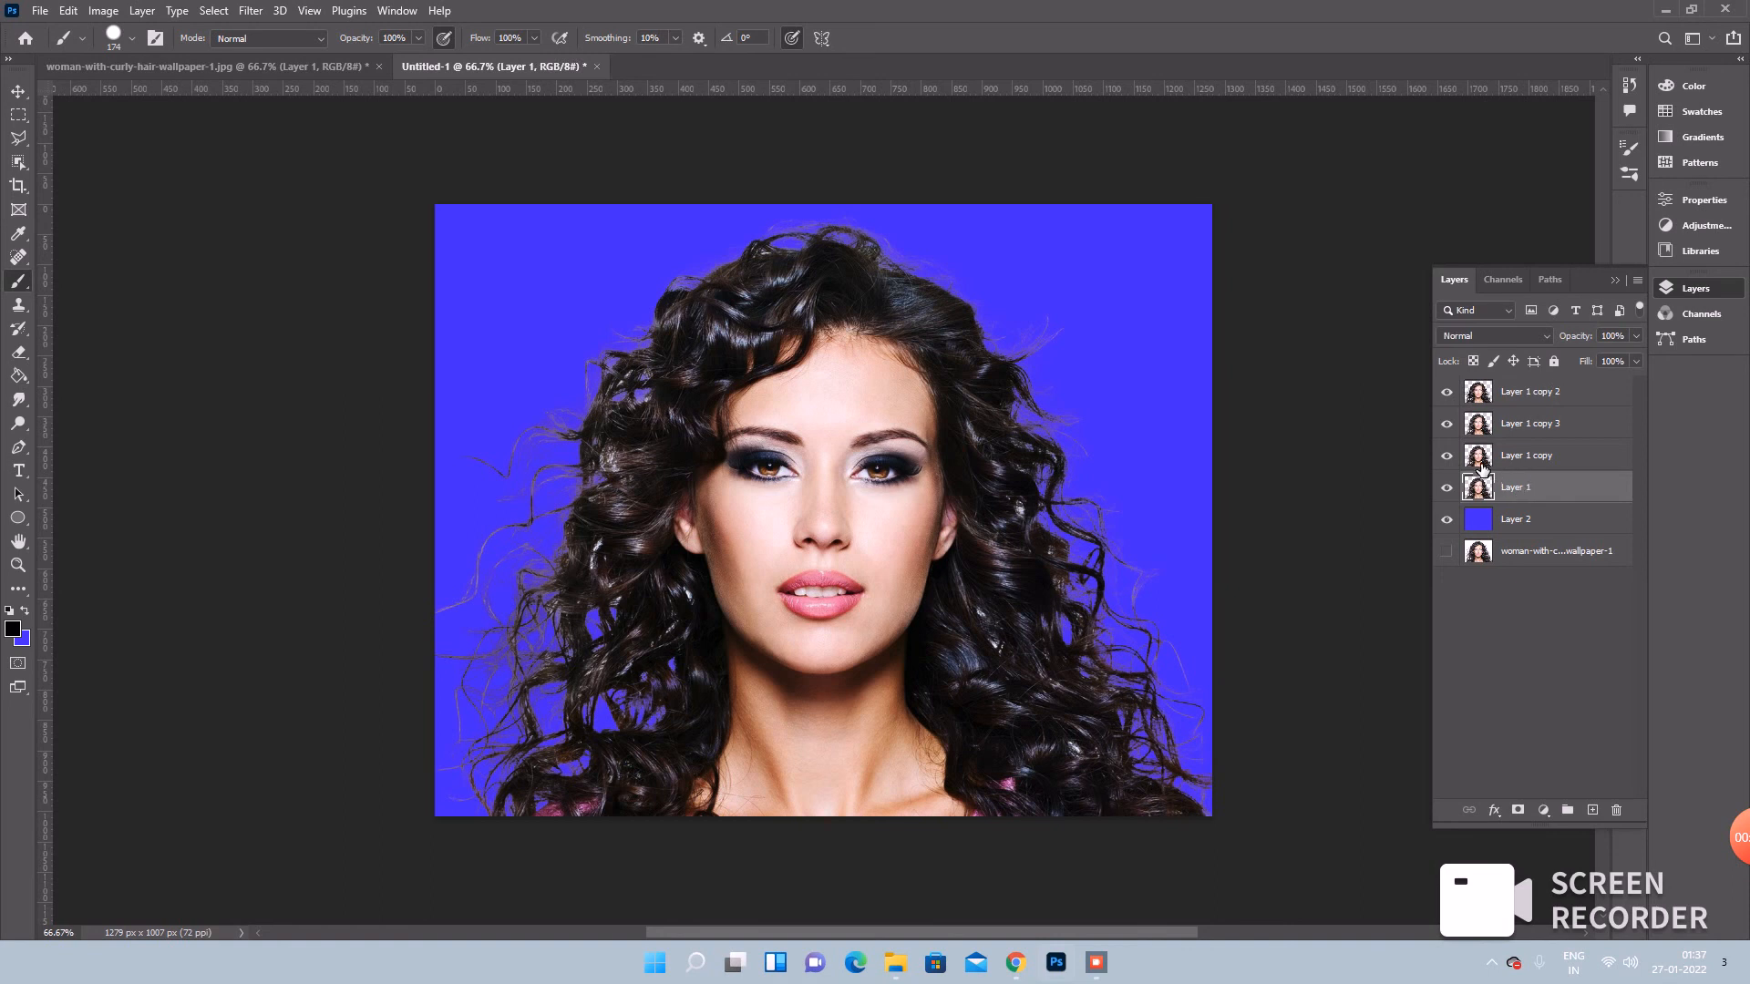
# - Hide Layer 1 copy 2 and Layer 1 copy 3, keeping Layer 1 copy shown above Layer 1
pyautogui.click(1447, 458)
pyautogui.click(1448, 424)
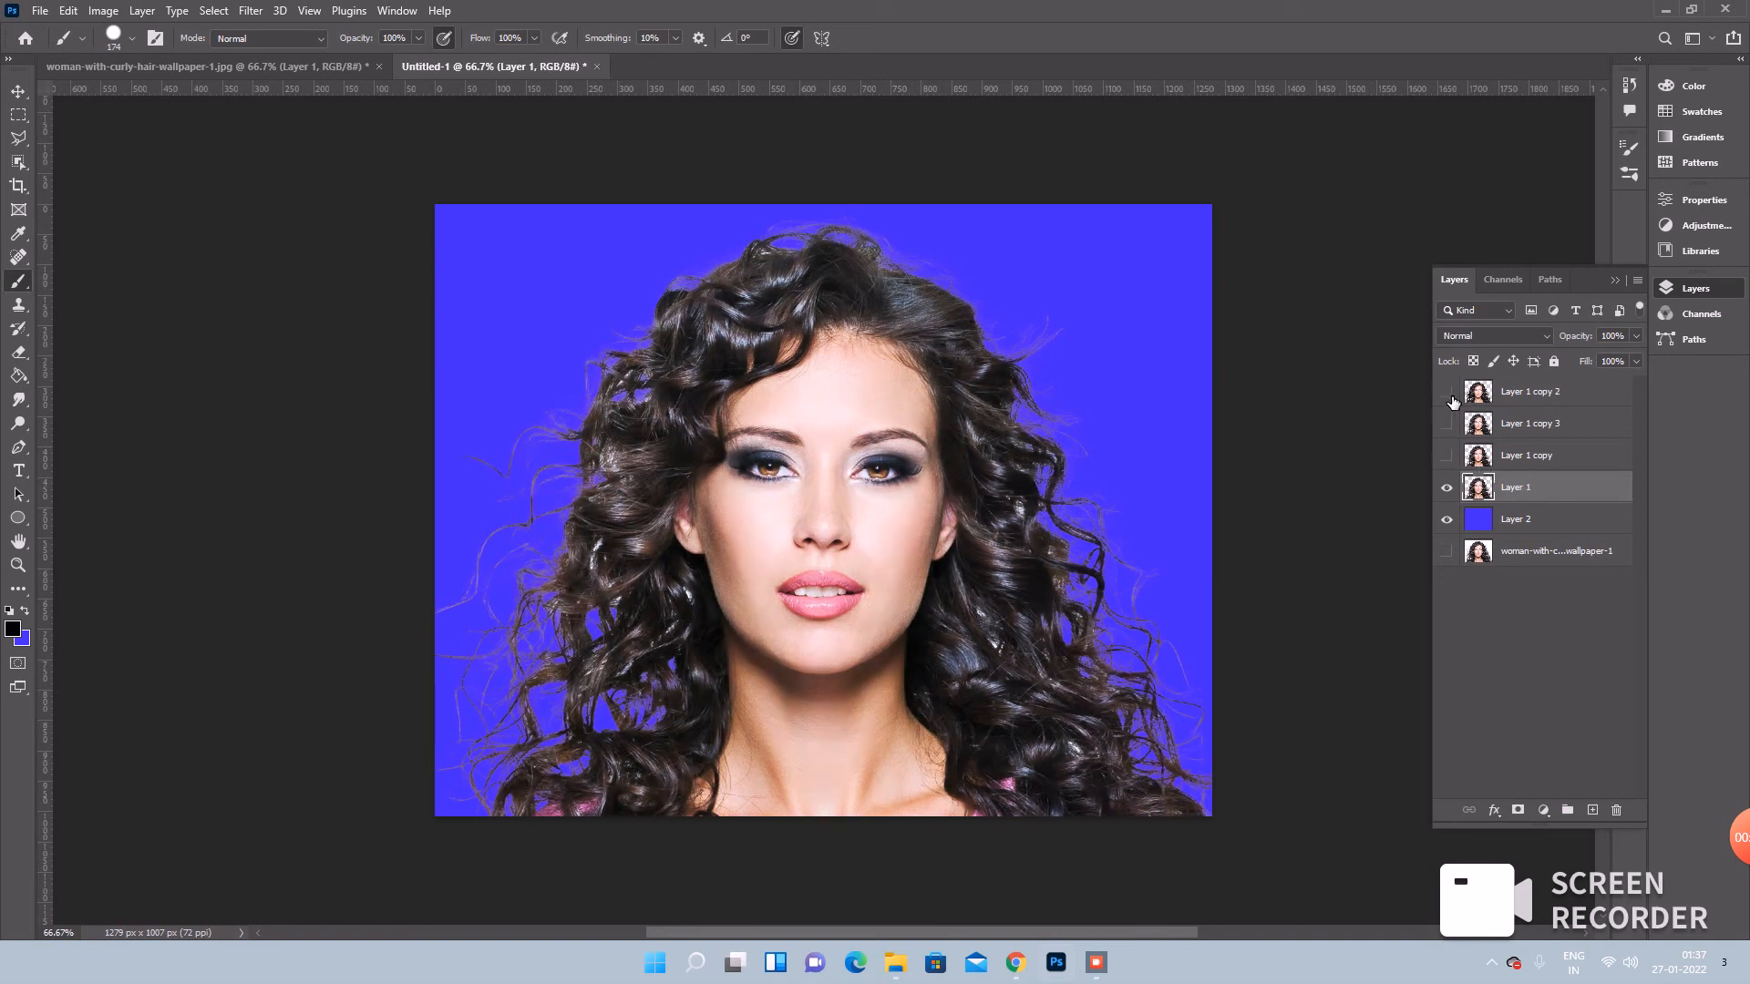
pyautogui.click(1453, 458)
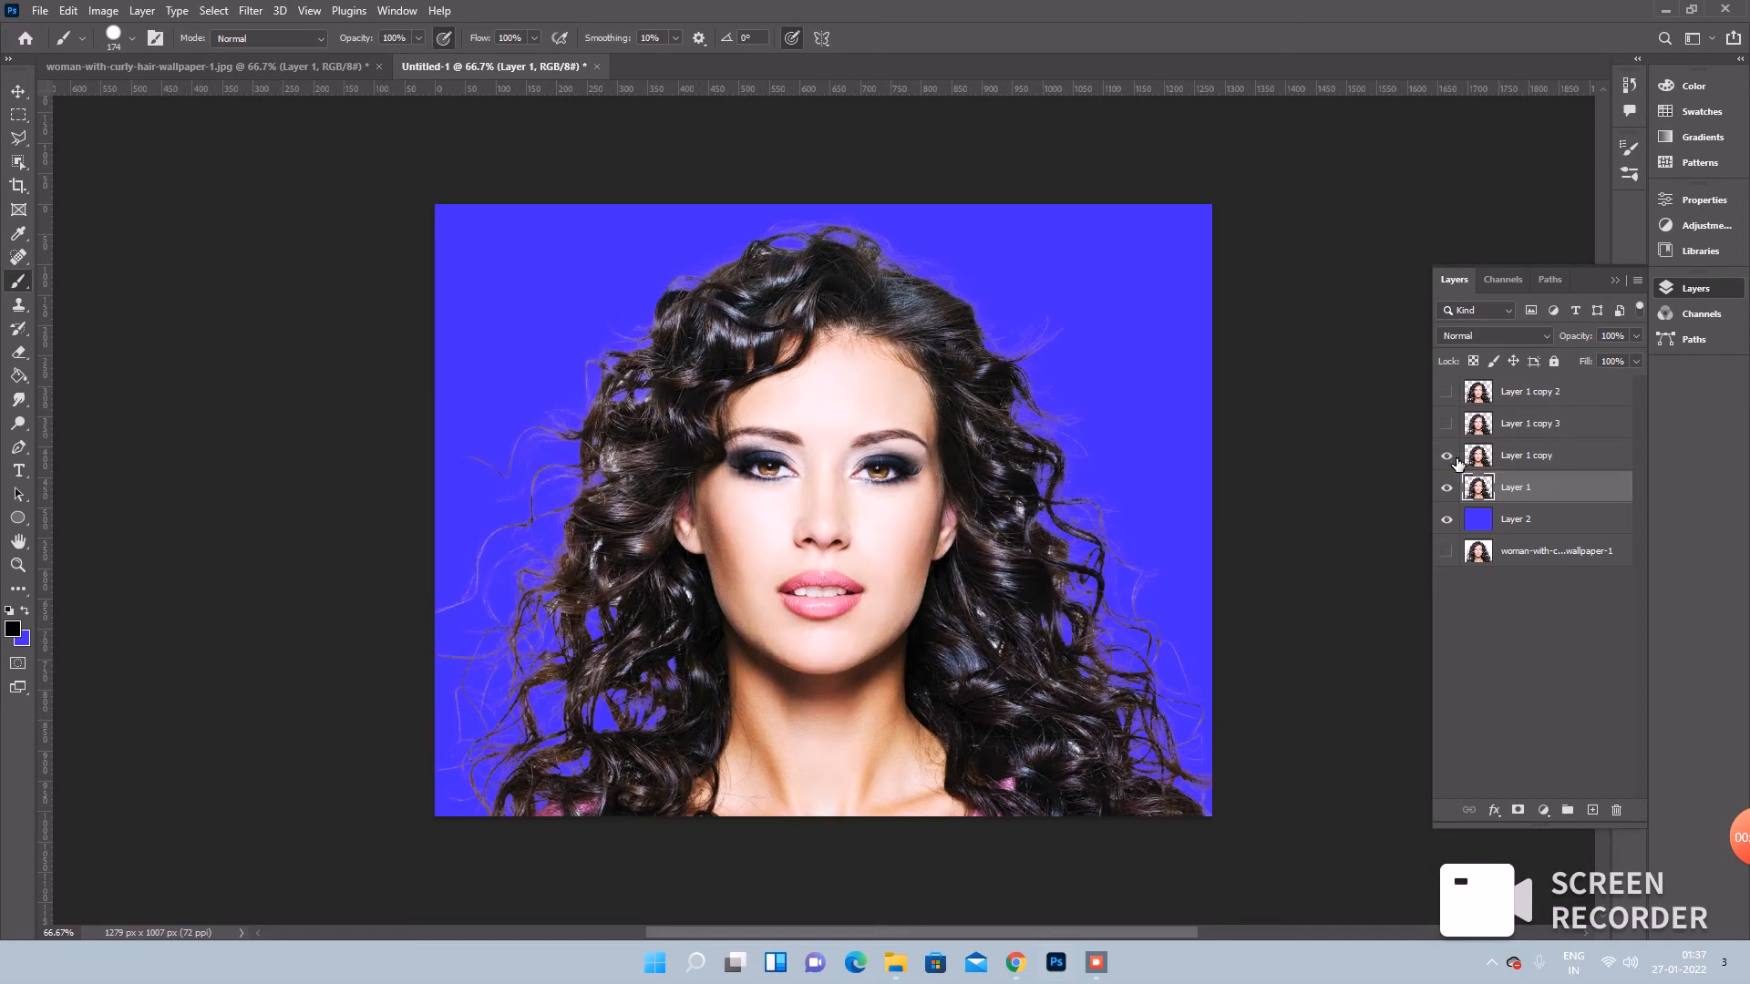
# - Try other blend modes on Layer 1 copy, keep Overlay, and set its opacity to 40%
pyautogui.click(1504, 461)
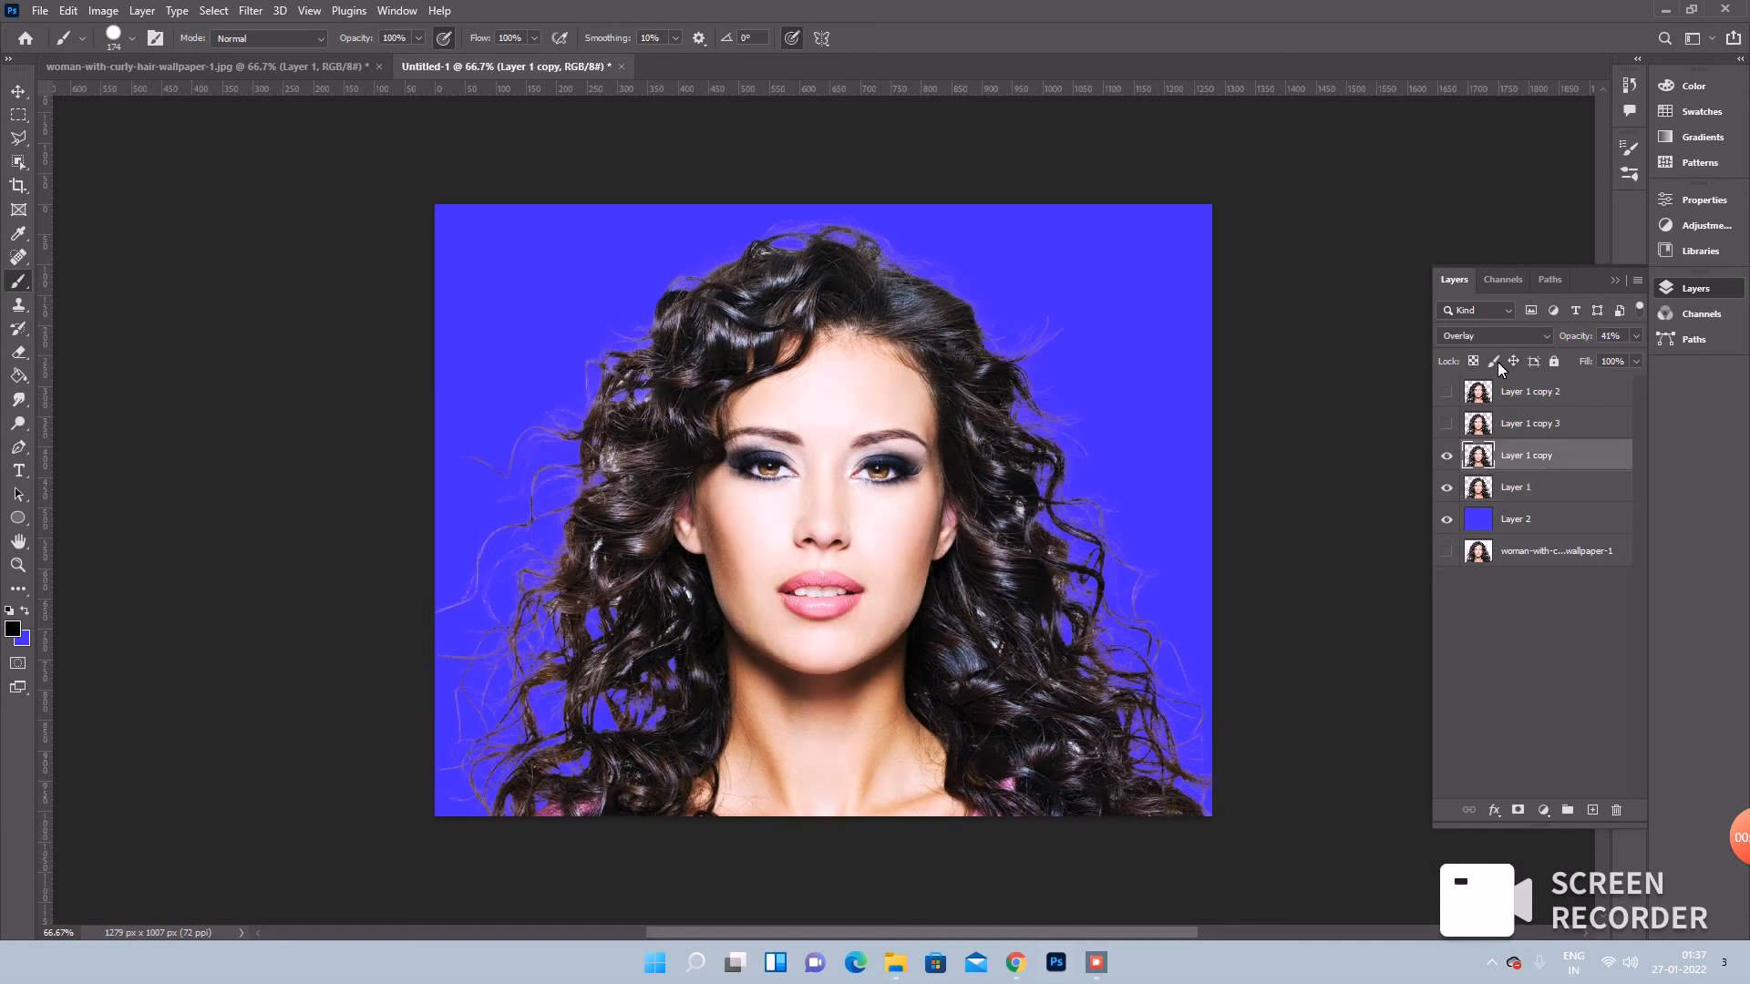
pyautogui.click(1493, 336)
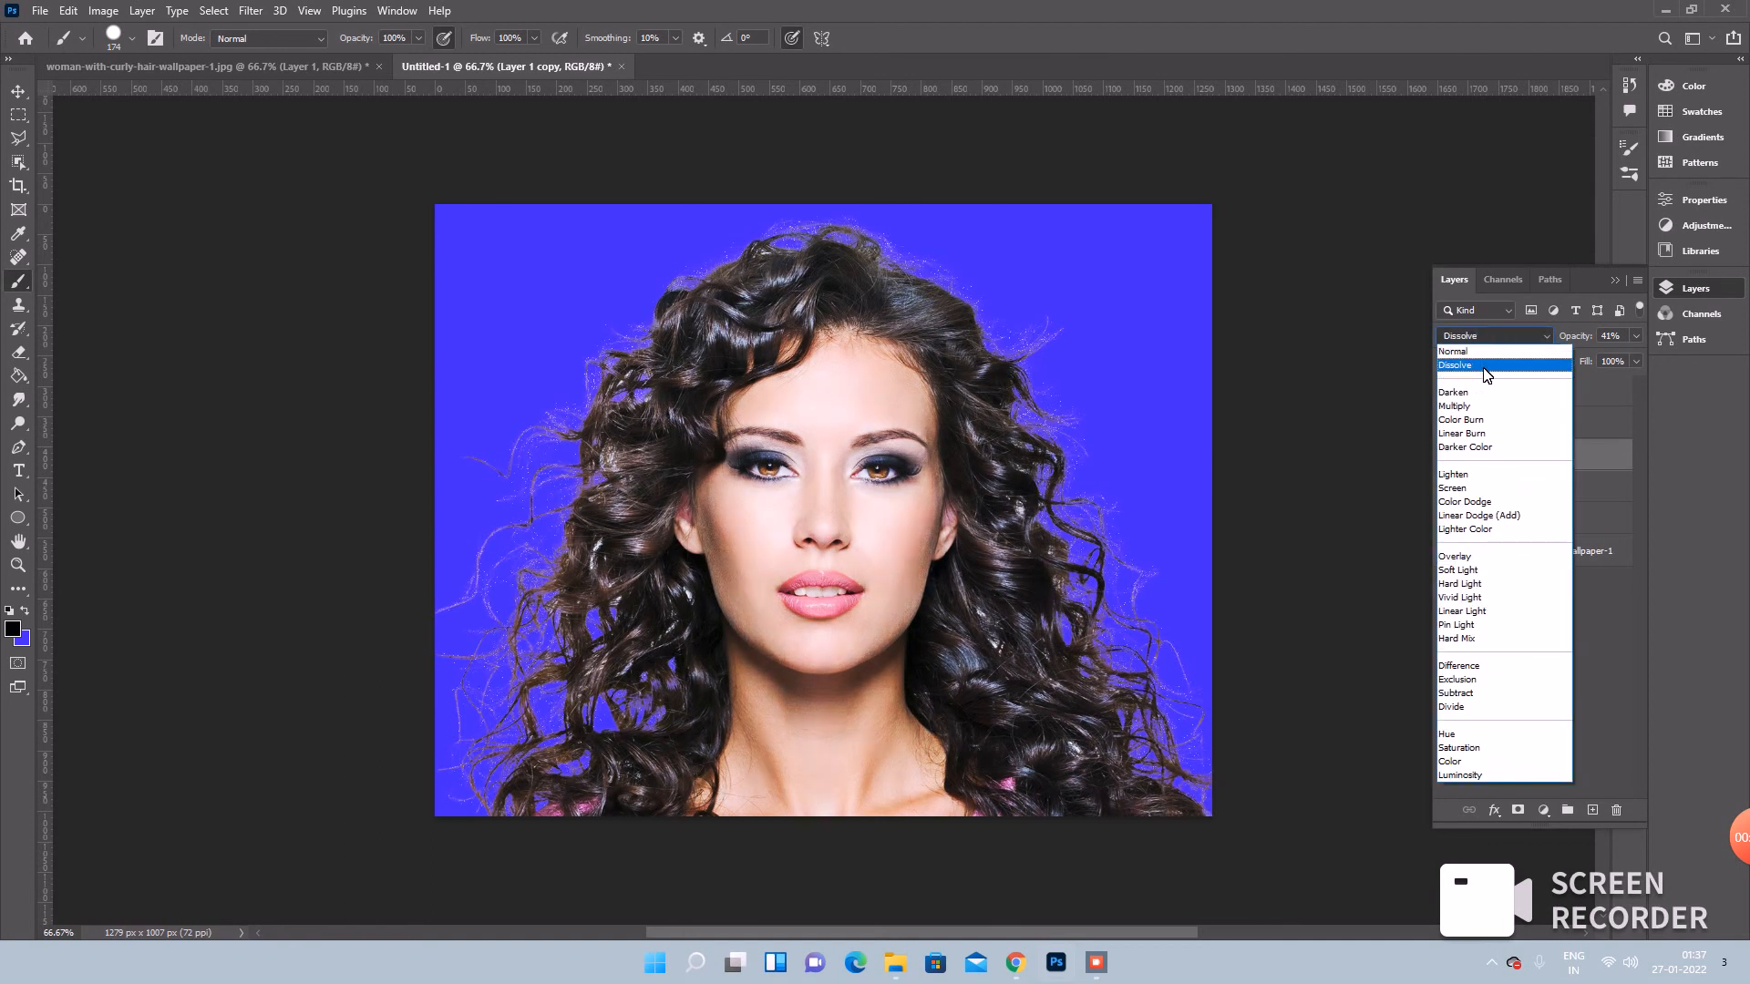
pyautogui.click(1475, 556)
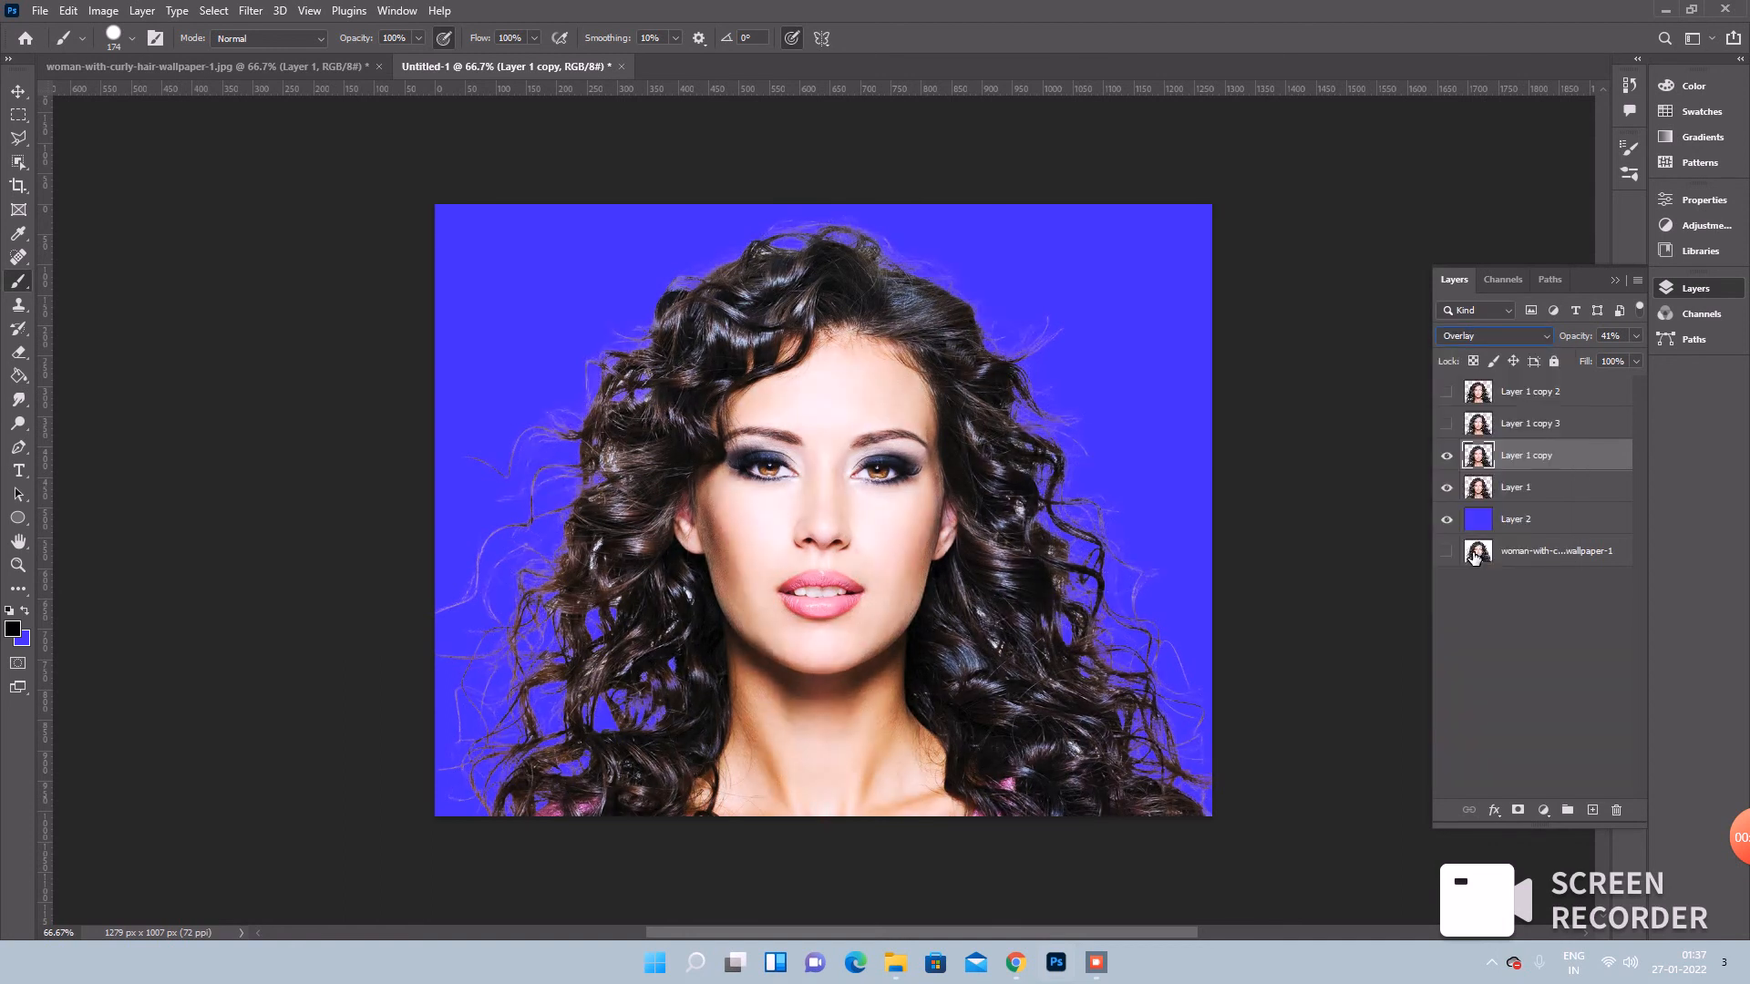
pyautogui.click(1637, 335)
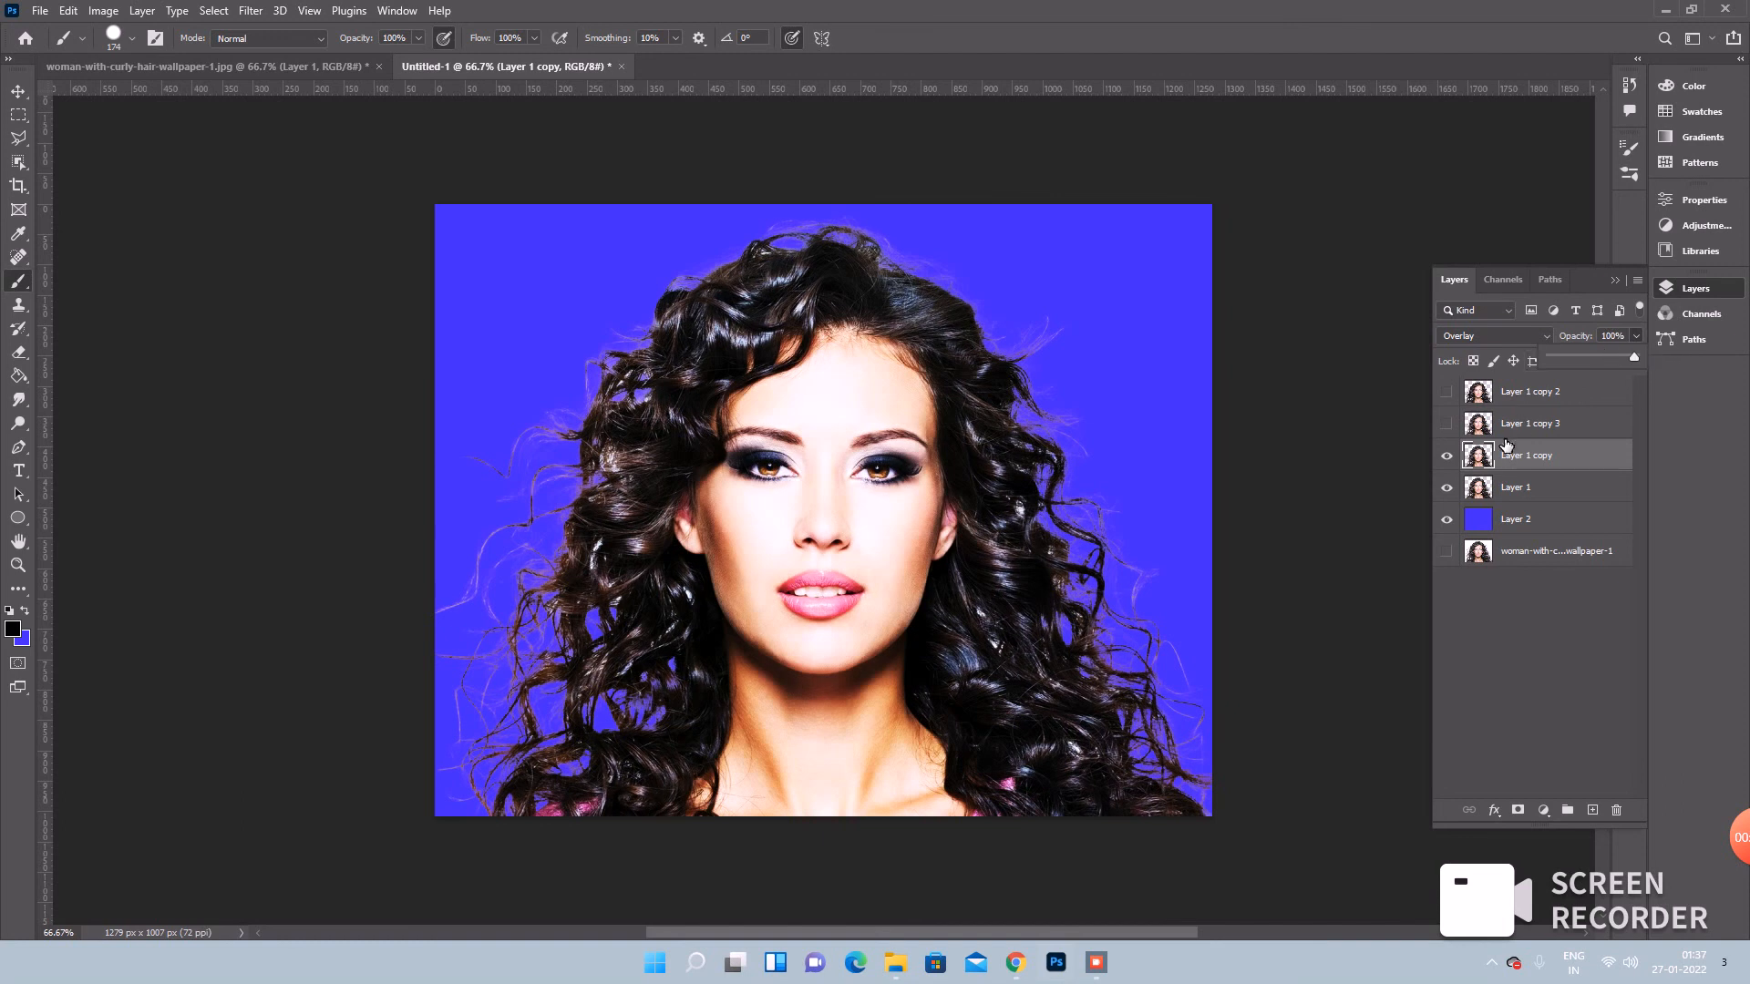
pyautogui.click(1592, 357)
pyautogui.click(1447, 454)
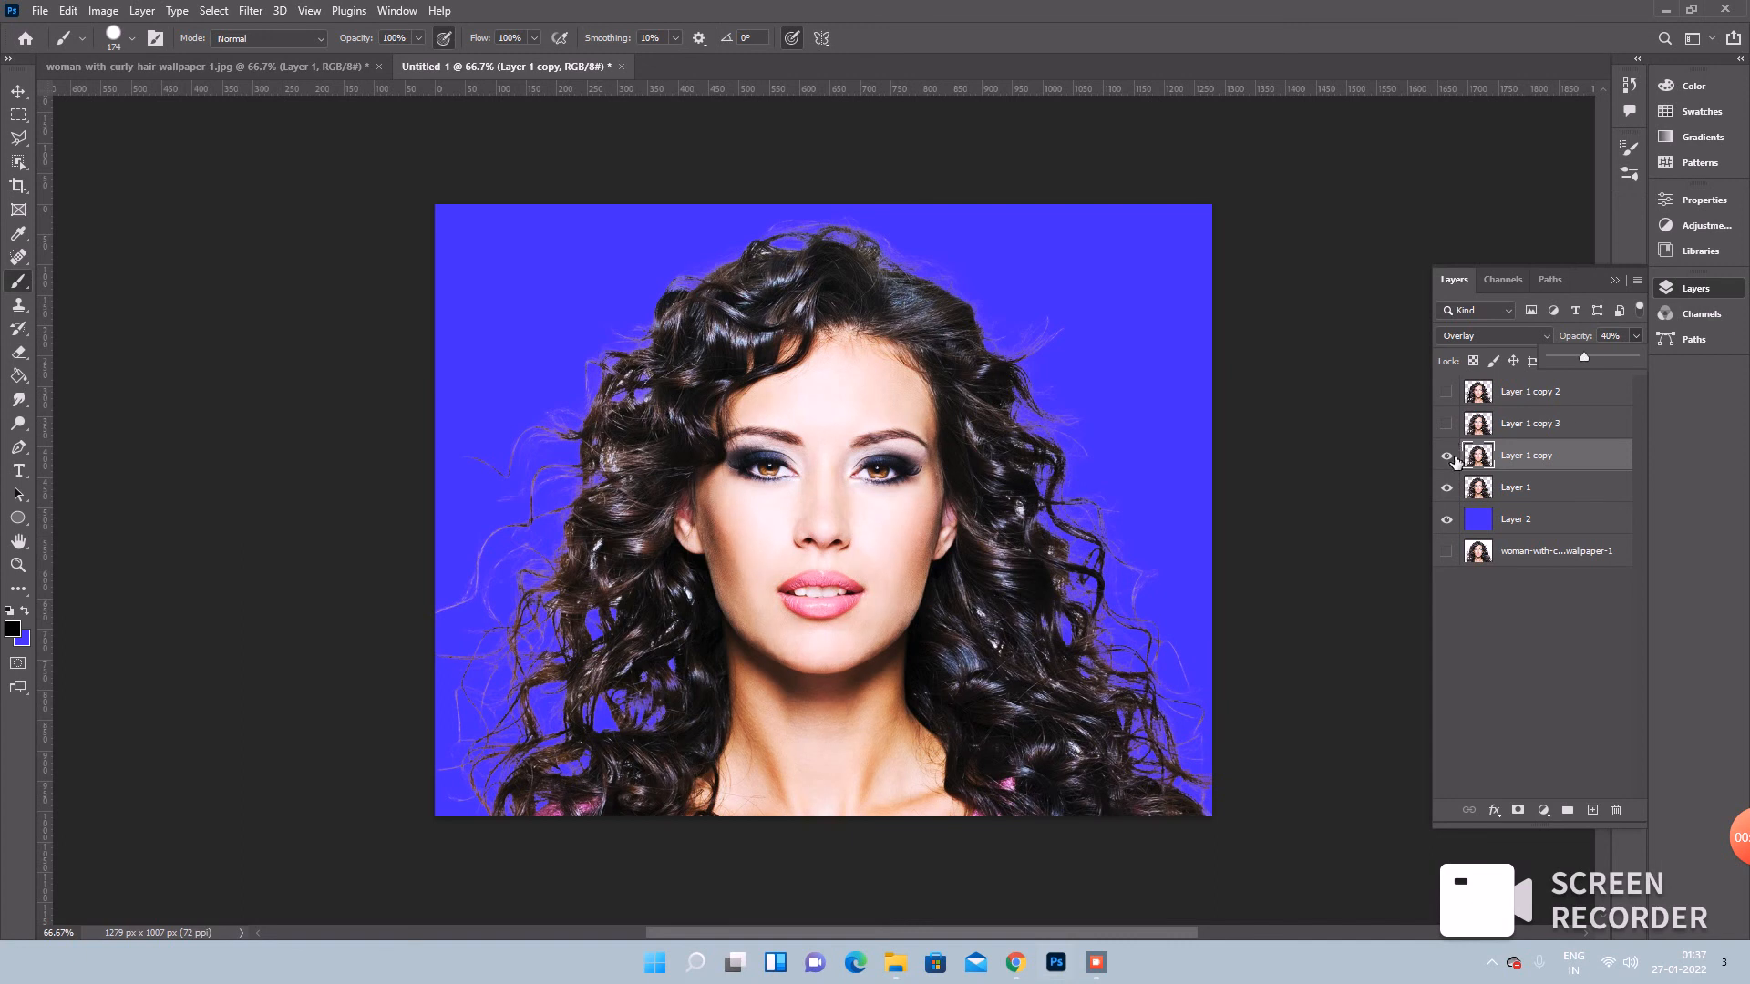
# - Show Layer 1 copy 3 with Layer 1 copy hidden, and set Layer 1 copy 3's opacity to 77%
pyautogui.click(1447, 423)
pyautogui.click(1531, 426)
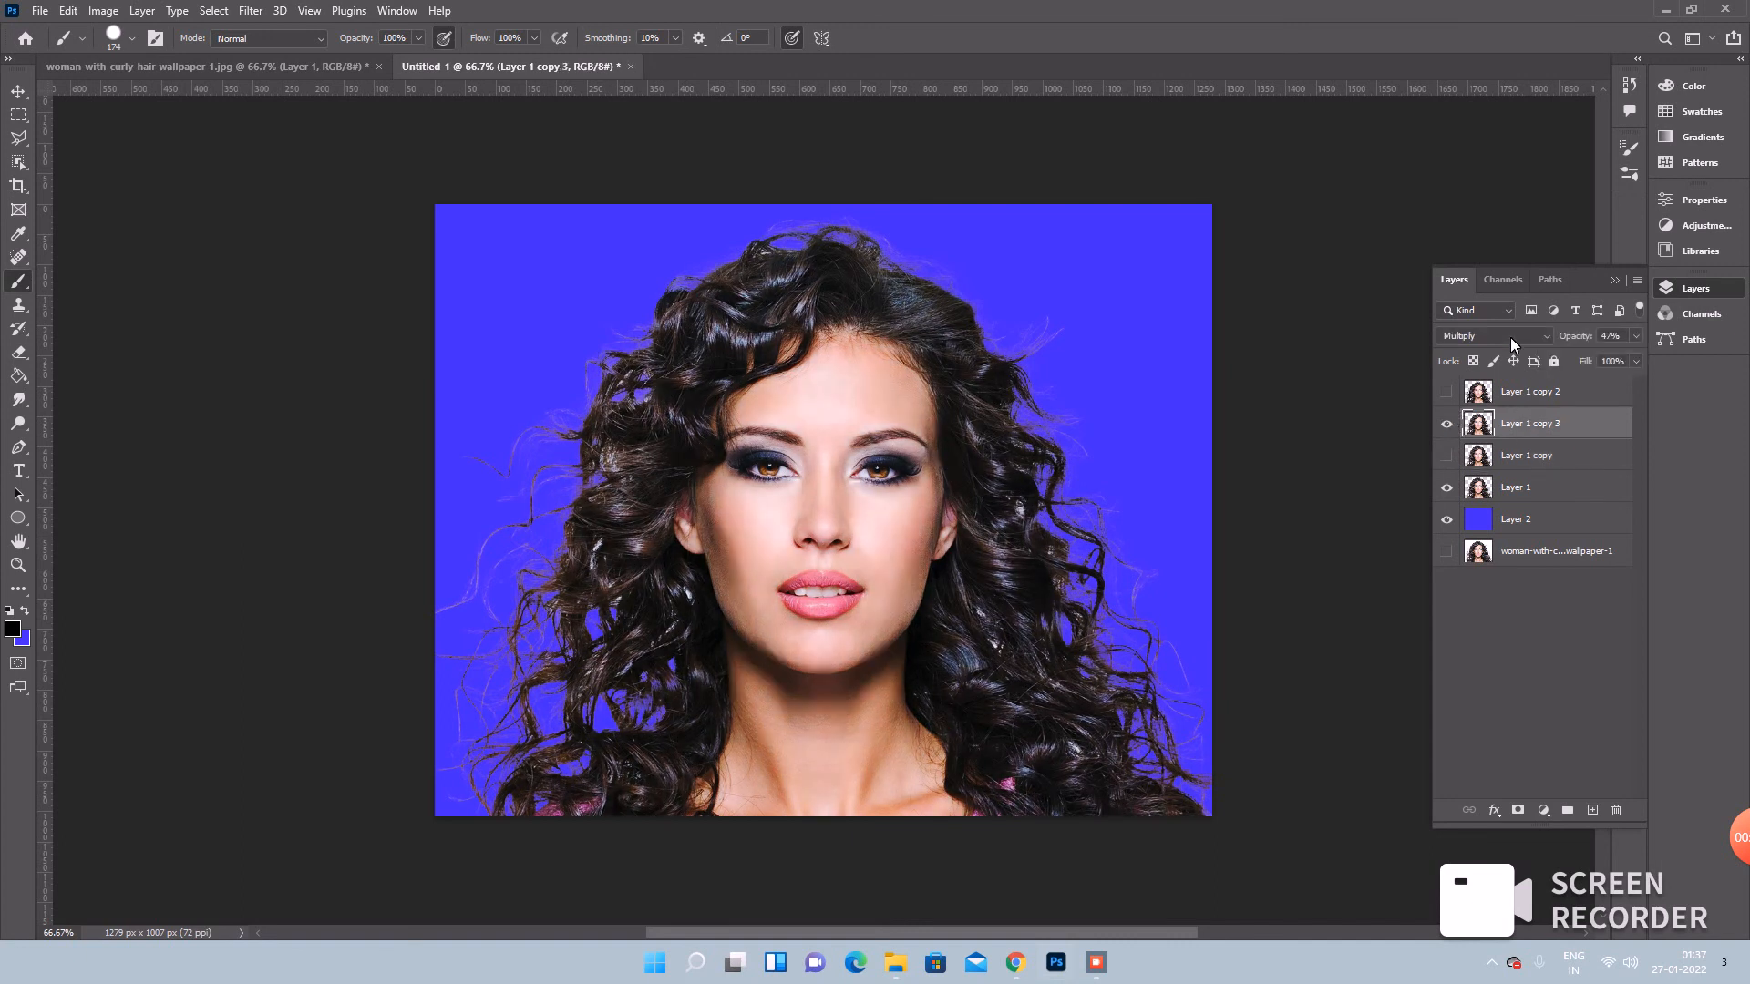
pyautogui.click(1634, 337)
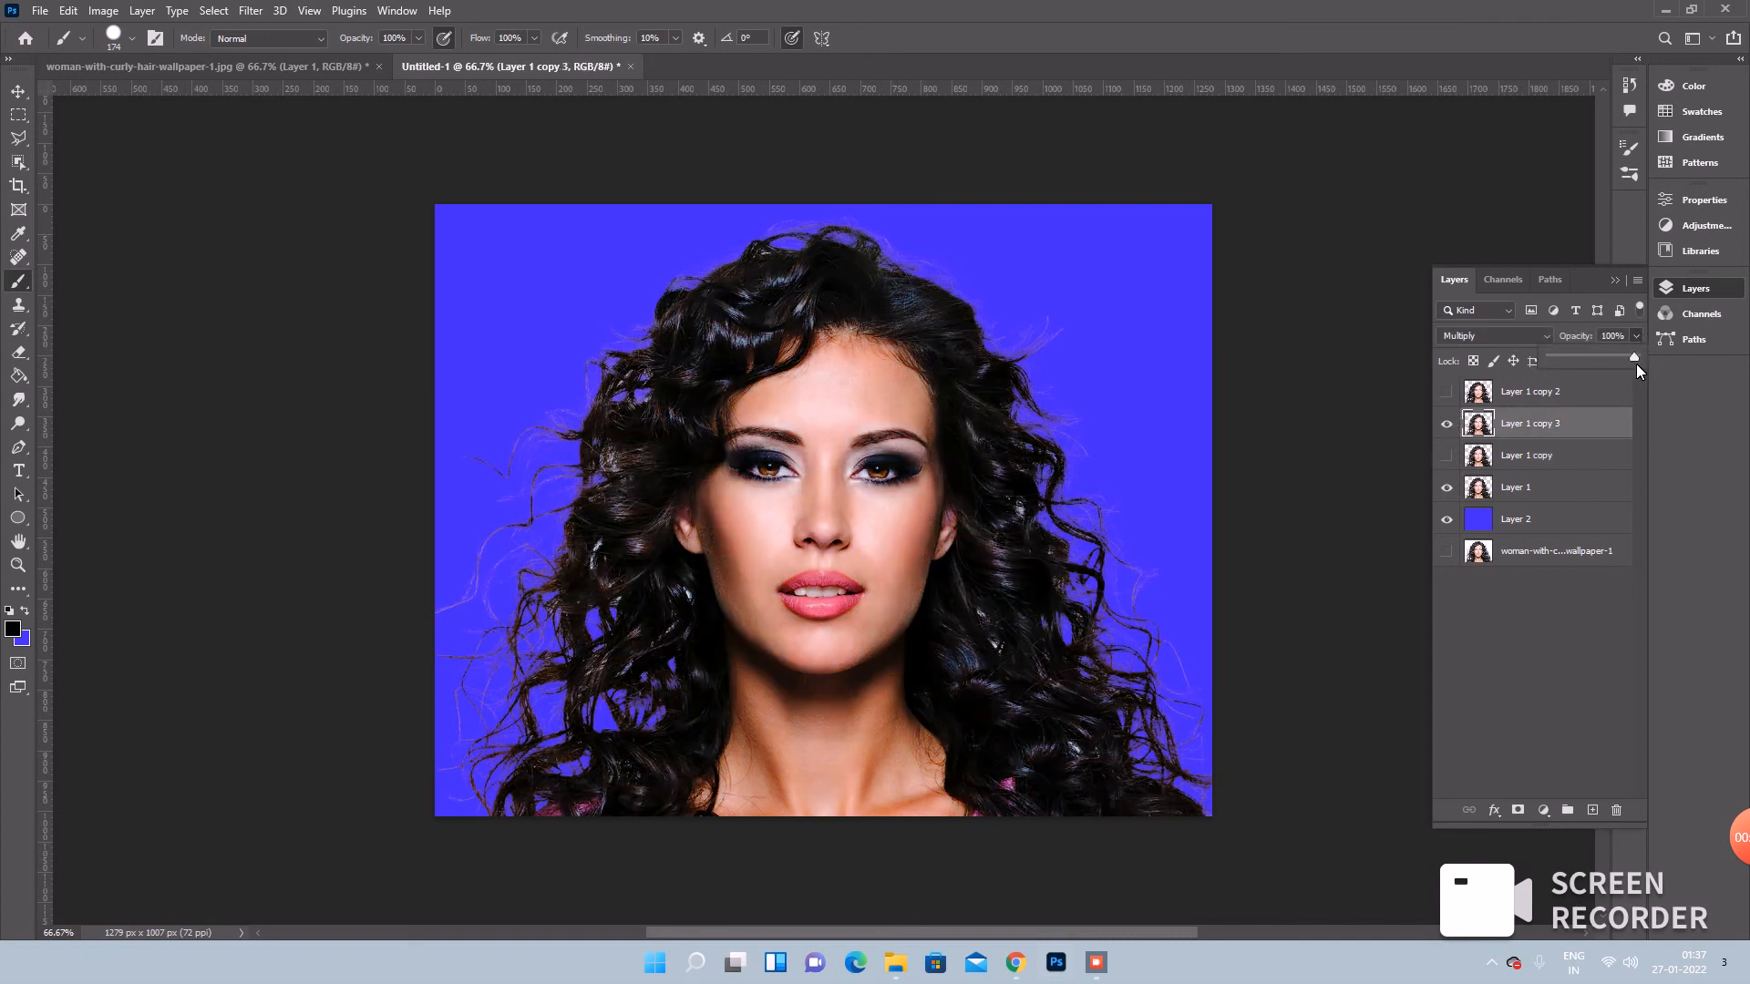
pyautogui.moveTo(1620, 357); pyautogui.dragTo(1616, 356)
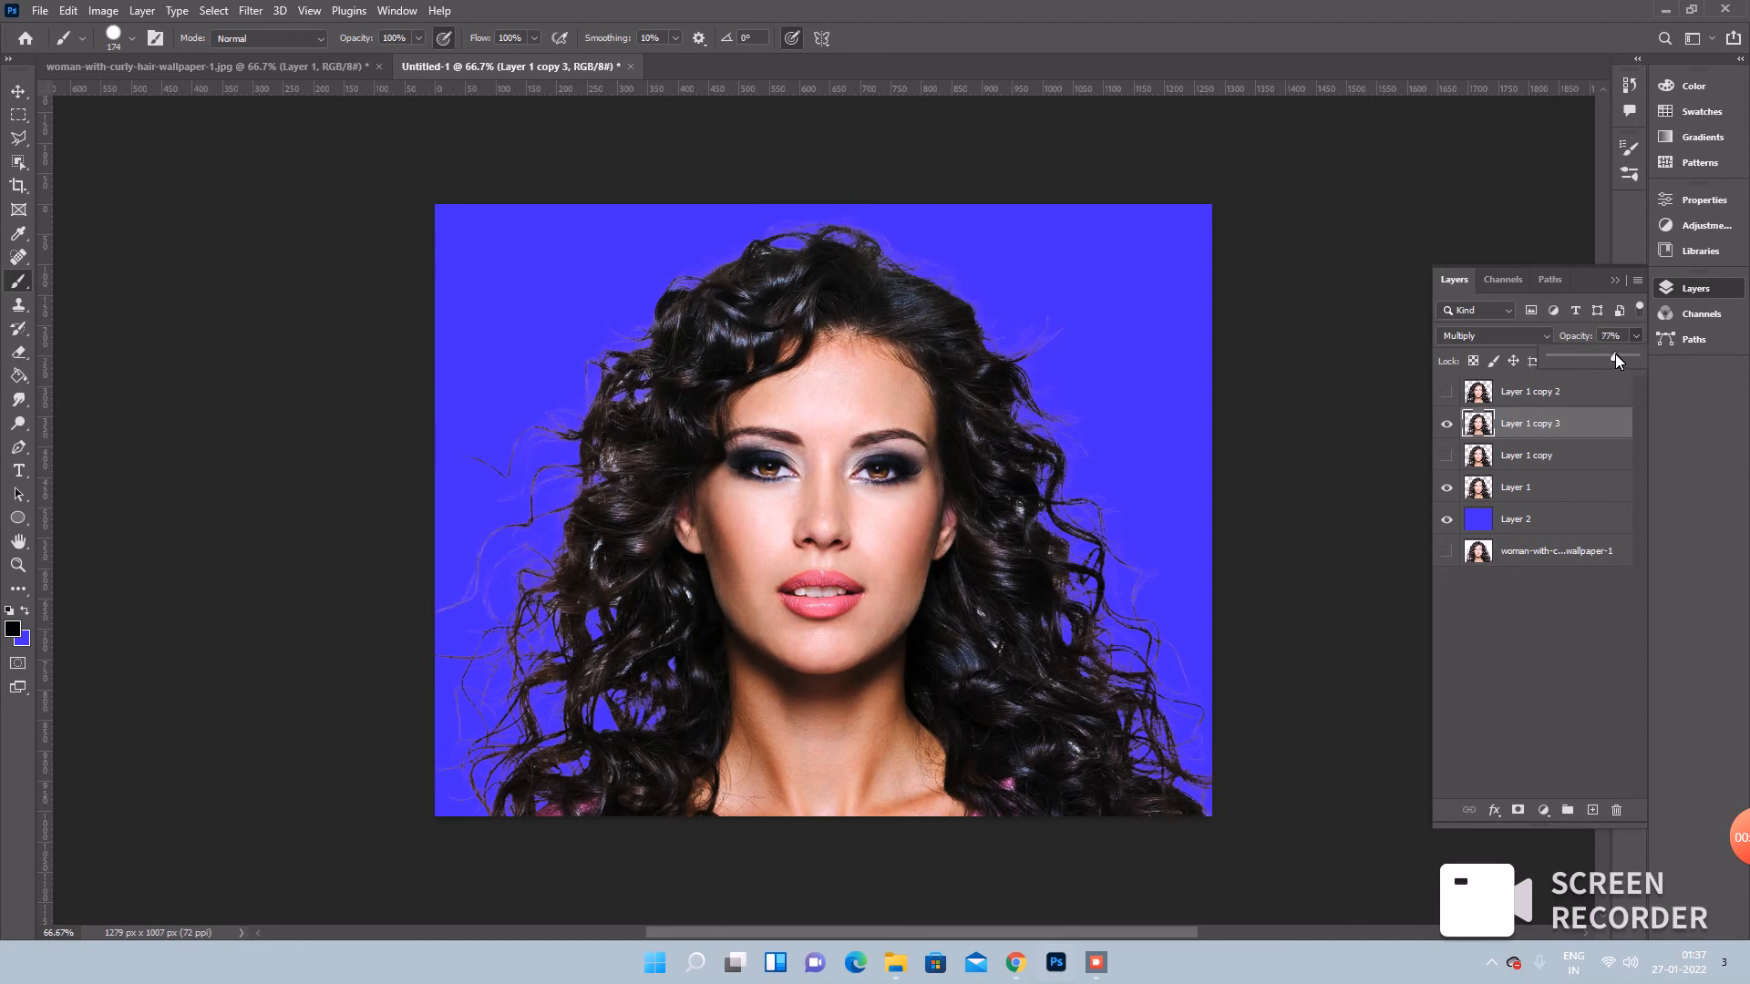
# - Show Layer 1 copy and Layer 1 copy 2 together with Layer 1 copy 3, and duplicate Layer 1 copy 3
pyautogui.click(1448, 456)
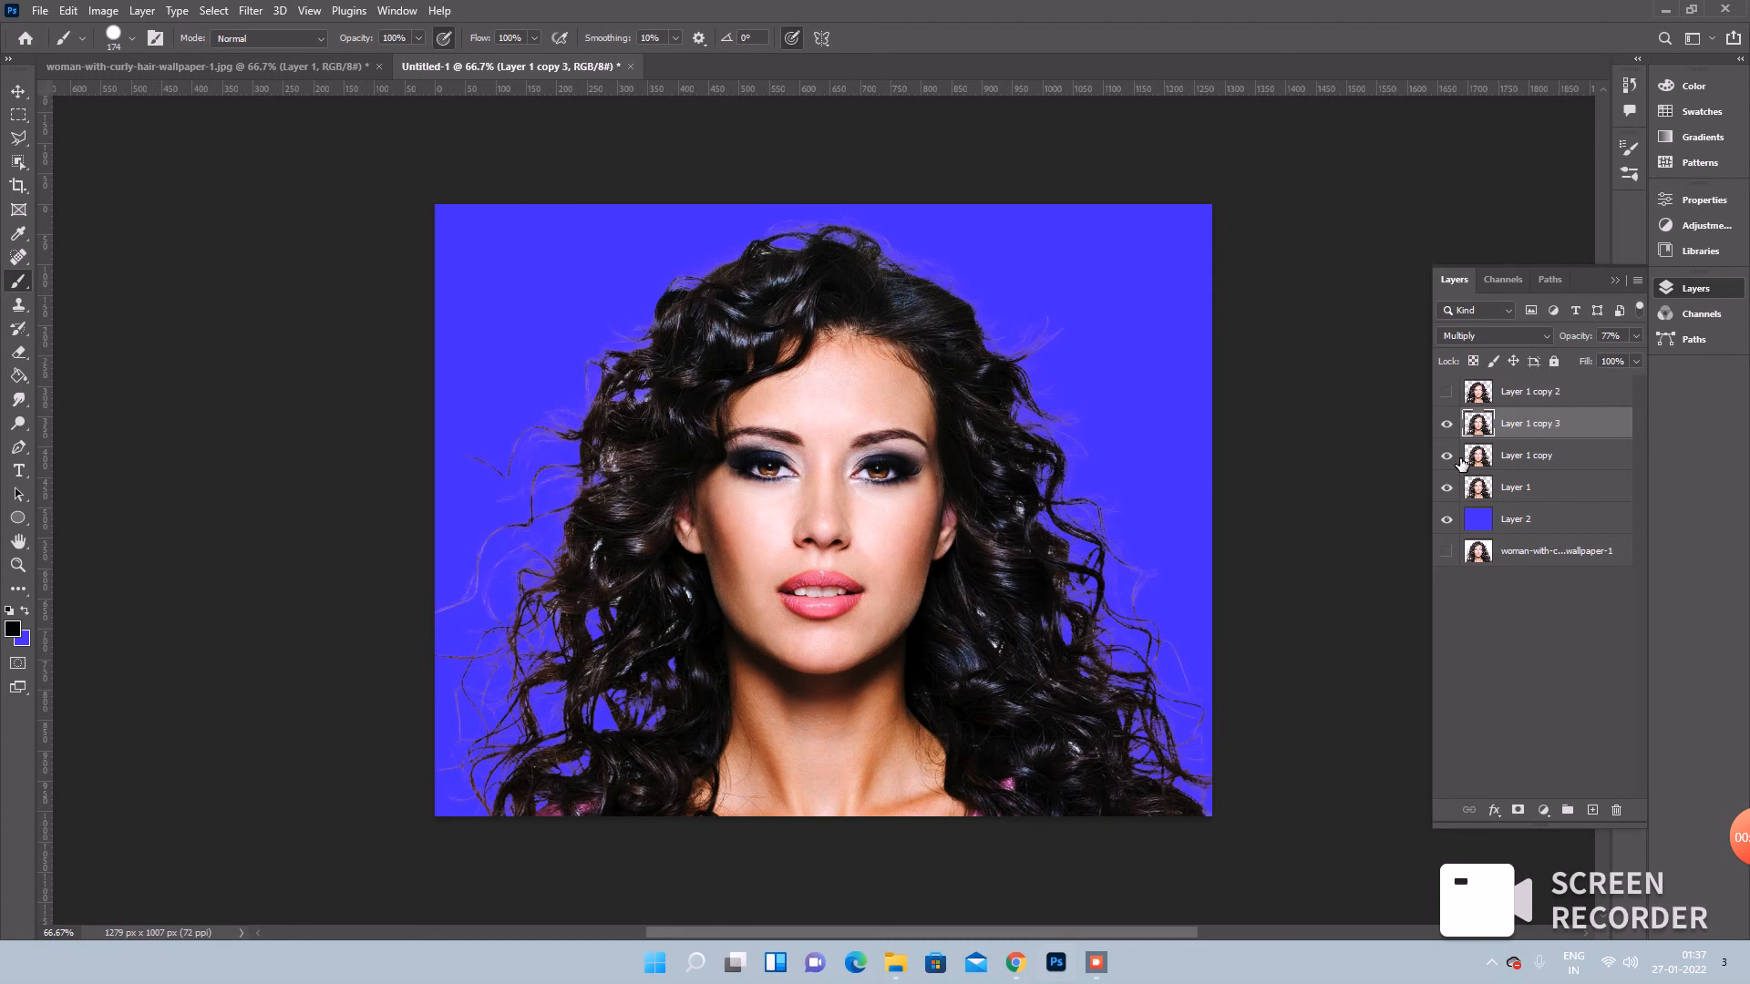
pyautogui.click(1449, 458)
pyautogui.click(1449, 458)
pyautogui.click(1447, 393)
pyautogui.click(1549, 403)
pyautogui.click(1554, 442)
pyautogui.hotkey('ctrl', 'j')
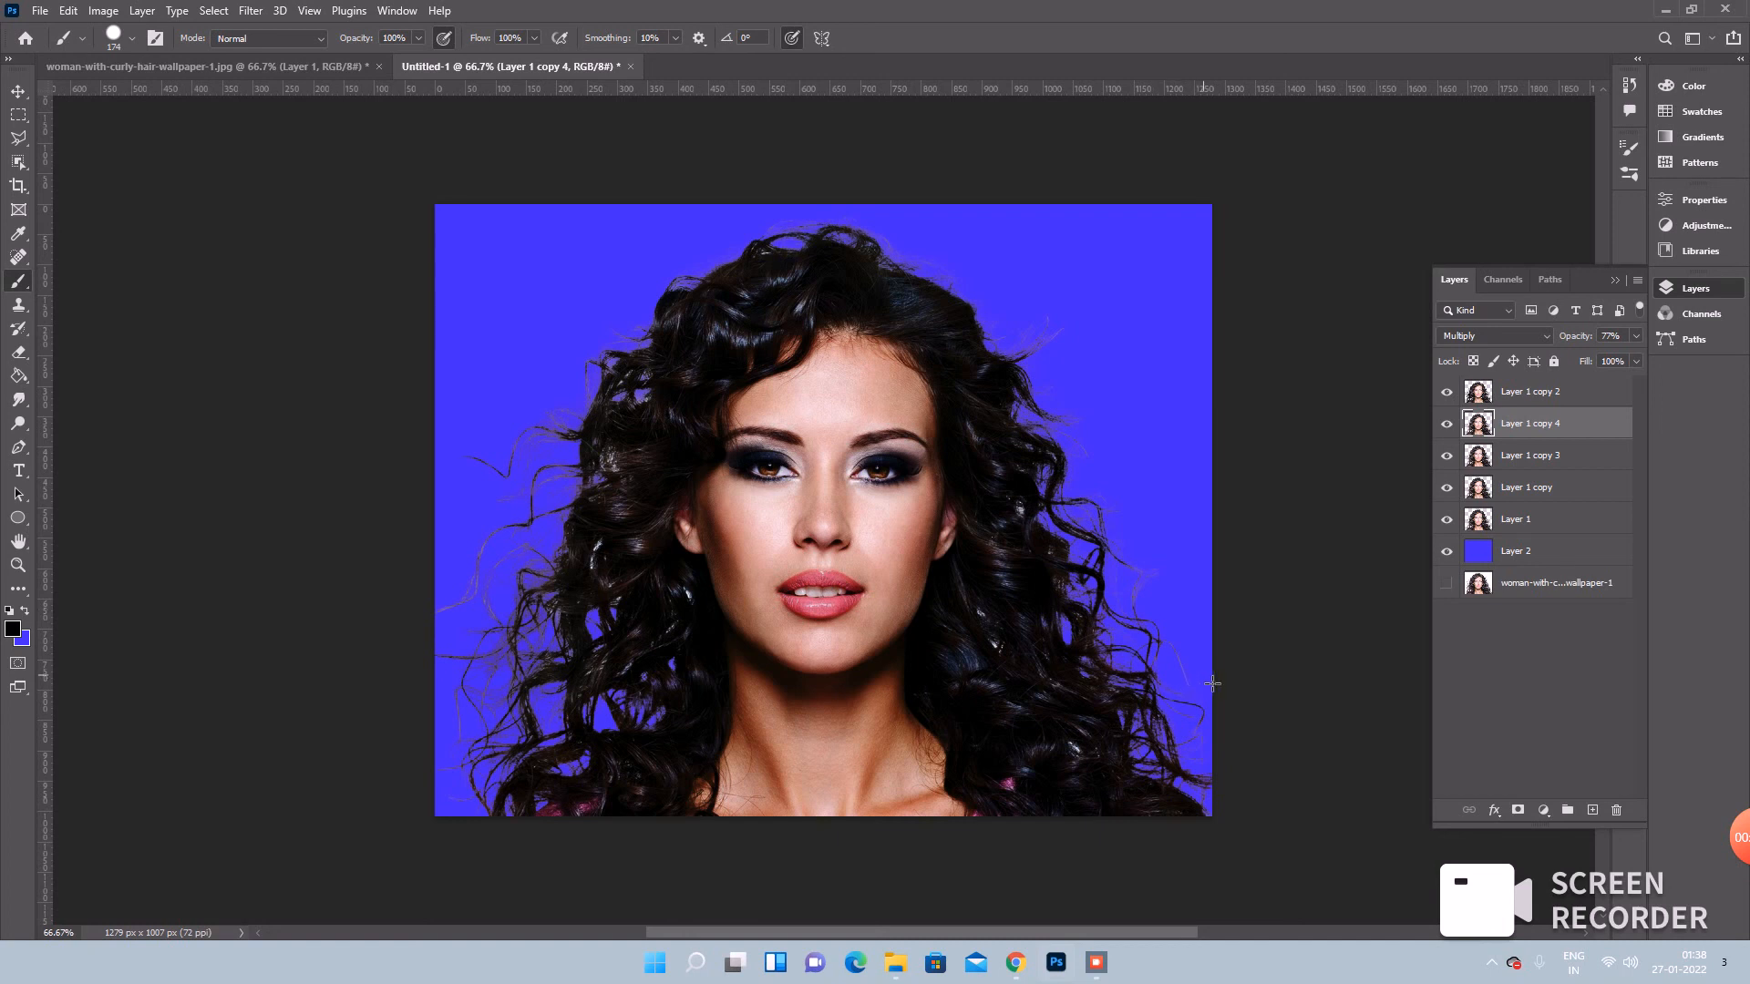
pyautogui.press('1')
pyautogui.click(1098, 963)
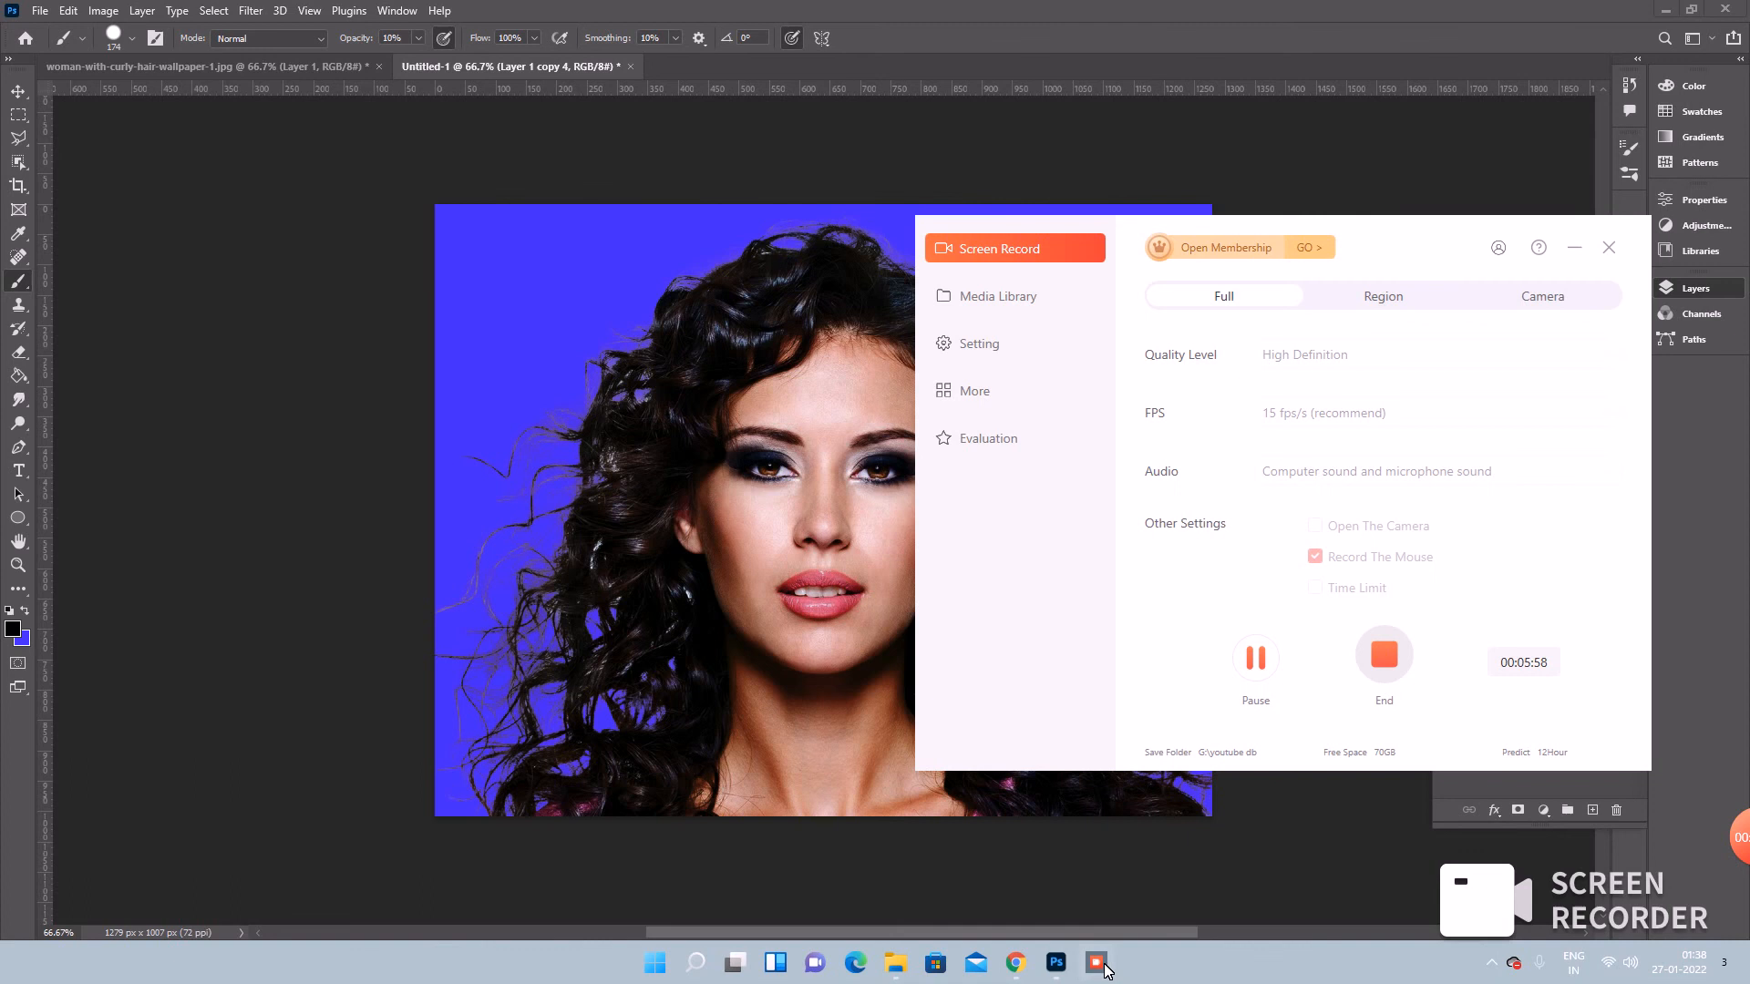